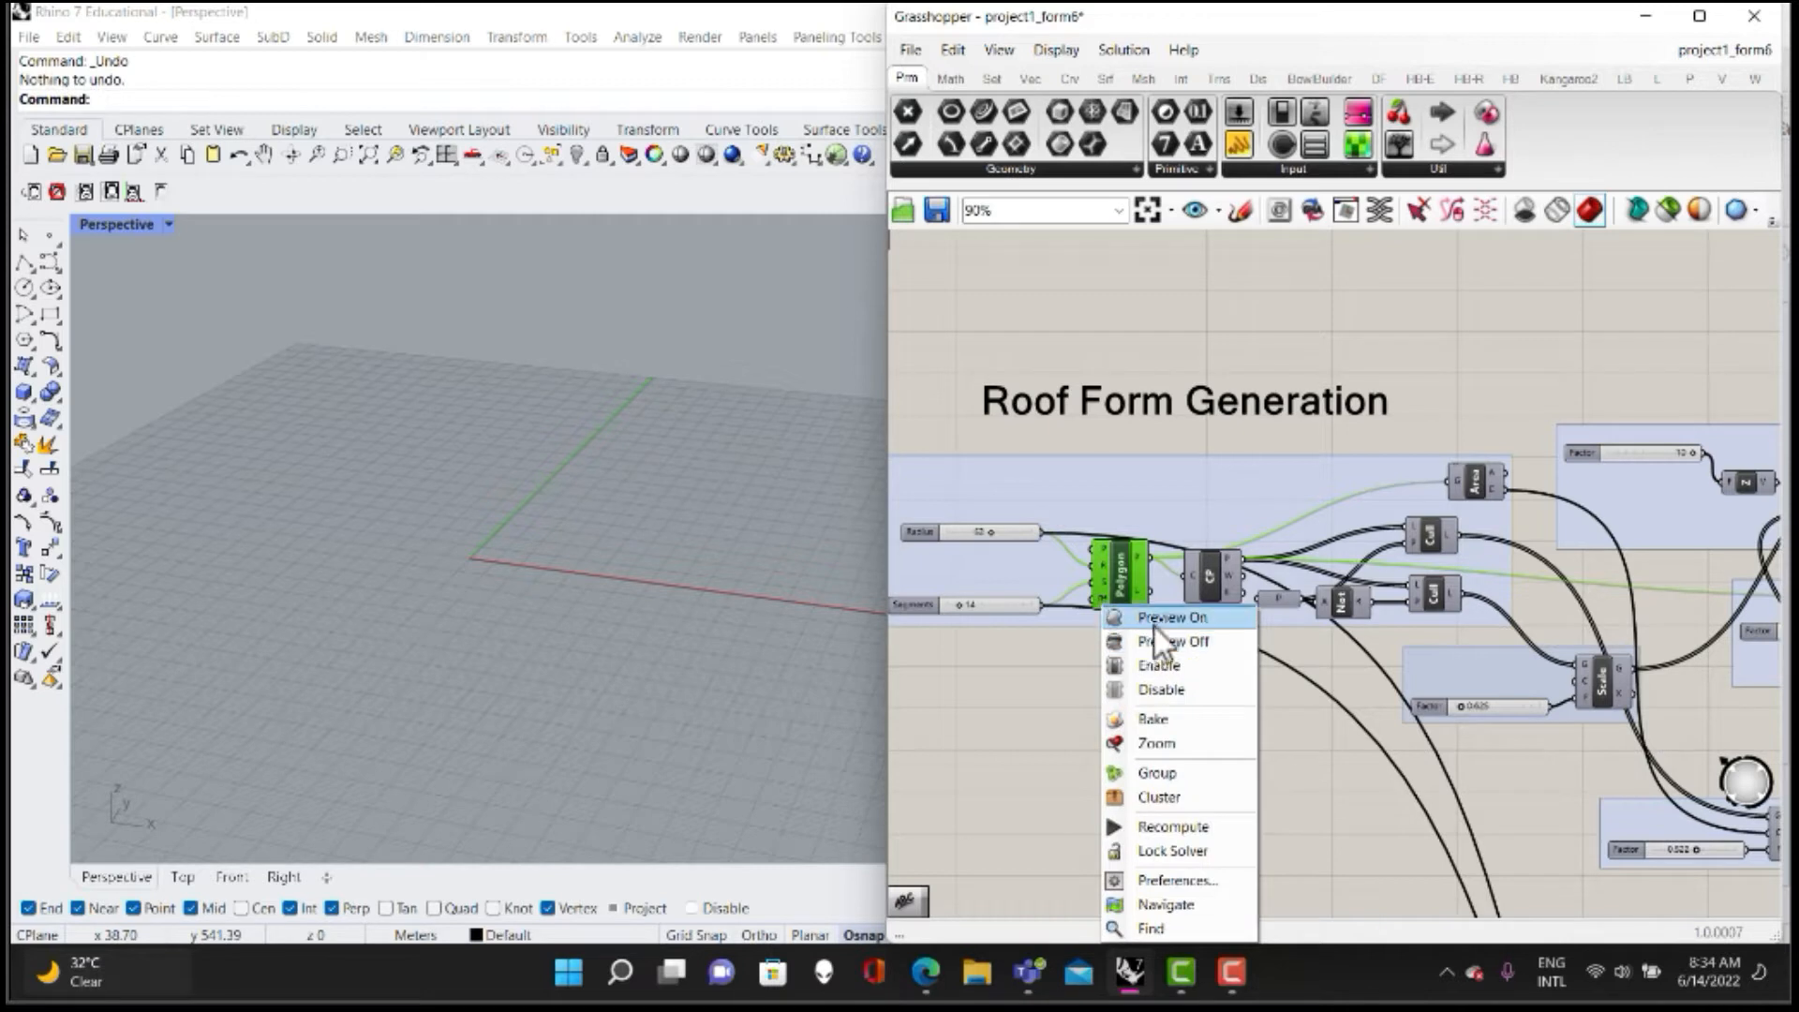
Turn on the preview of the Polygon component in the Roof Form Generation definition.
left_click(1154, 618)
left_click(1154, 659)
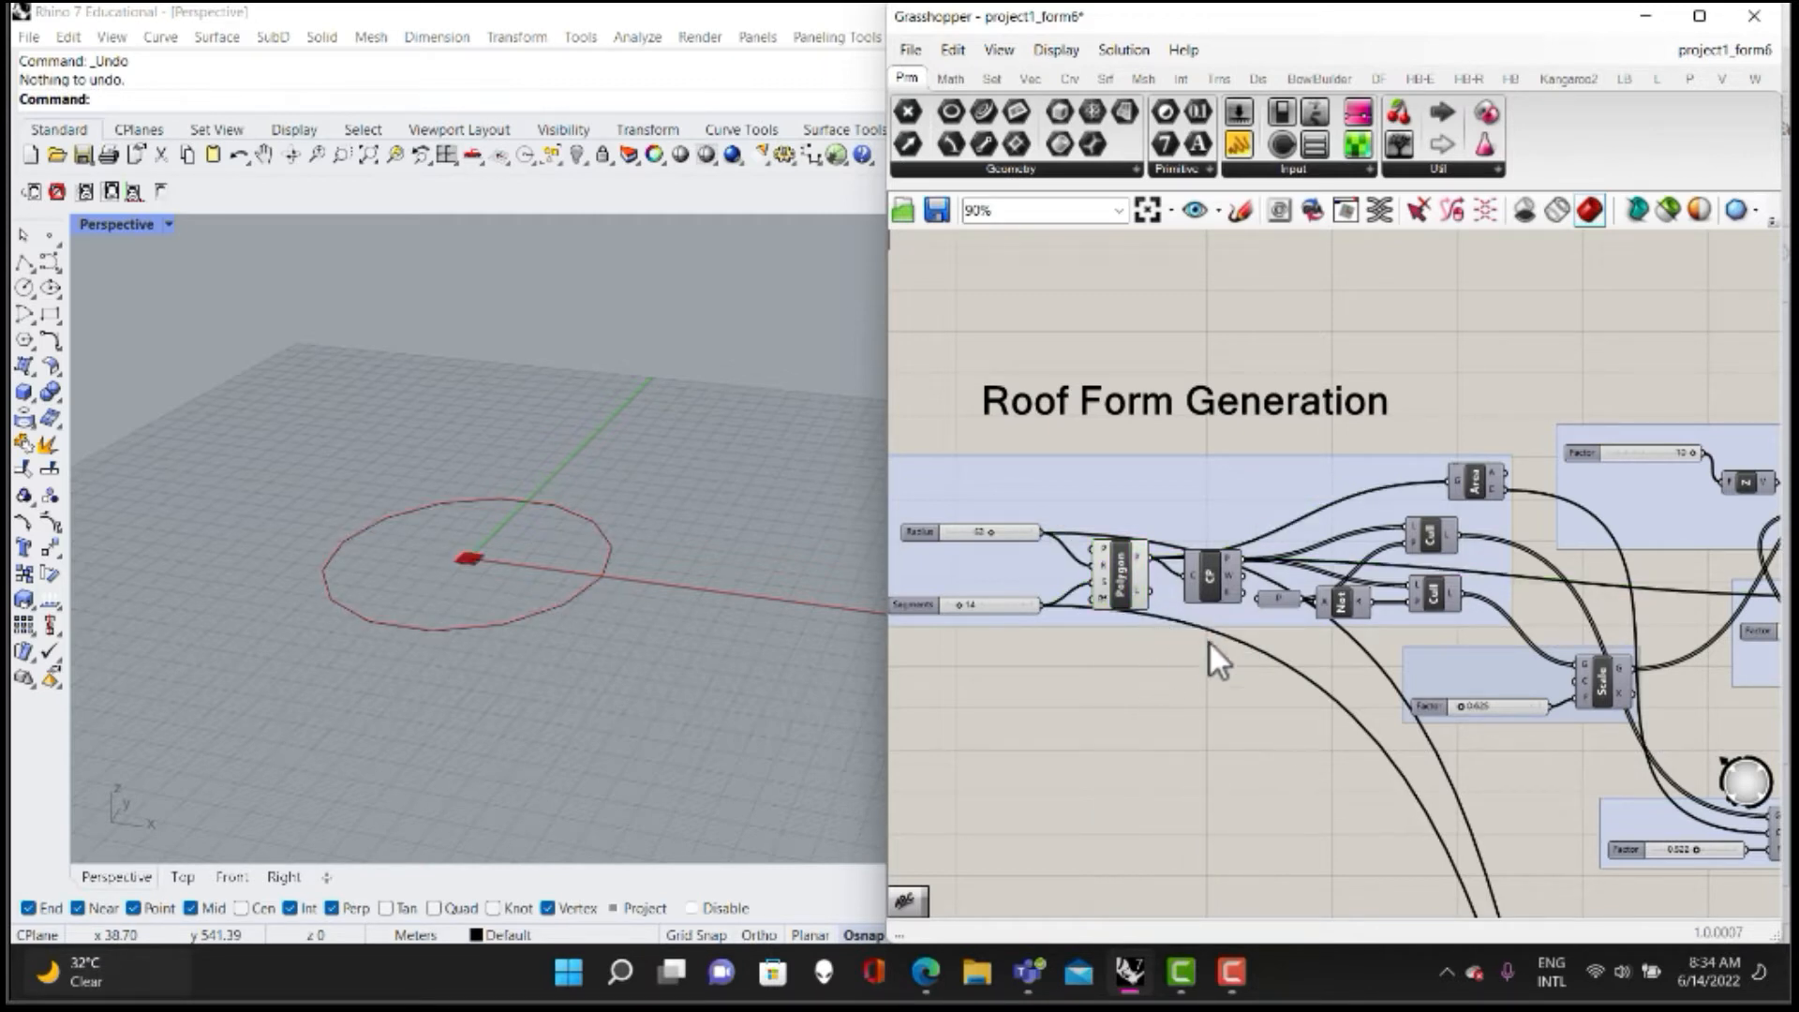
Turn on the preview of the Move component and the Weave component it feeds in the roof form definition.
right_click_drag(1304, 694, 1128, 693)
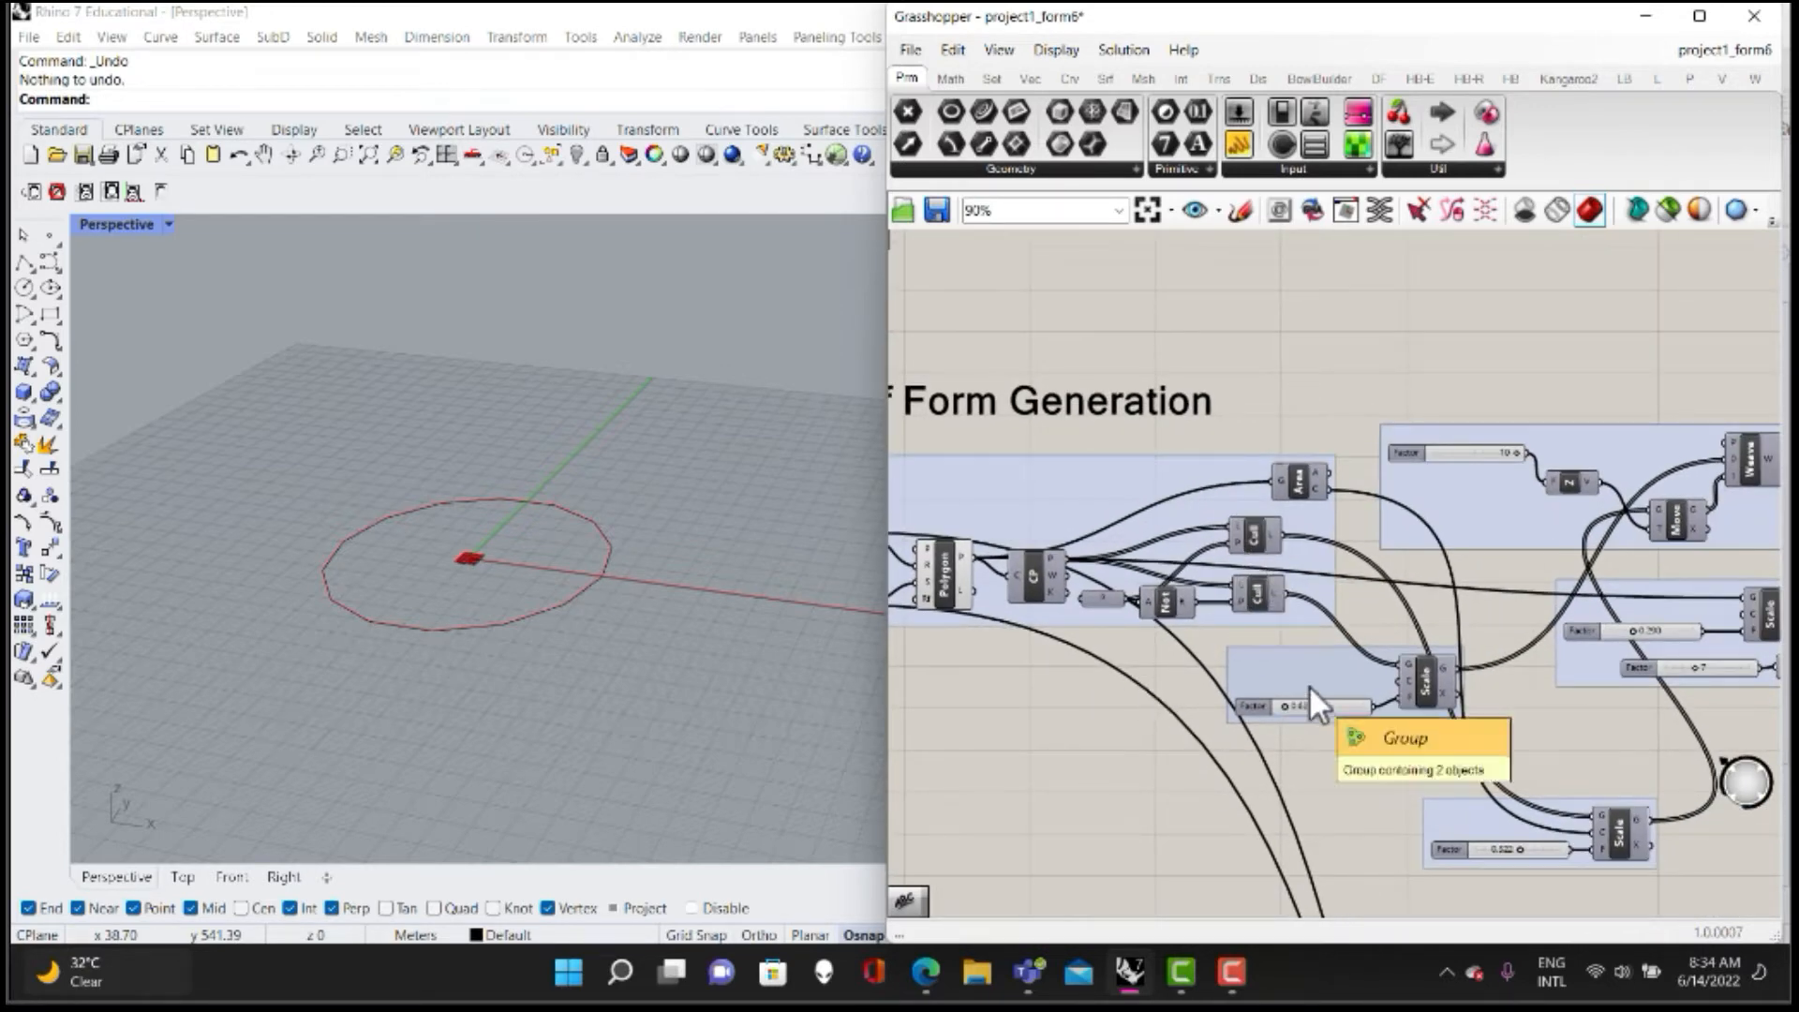
right_click_drag(1415, 679, 1294, 592)
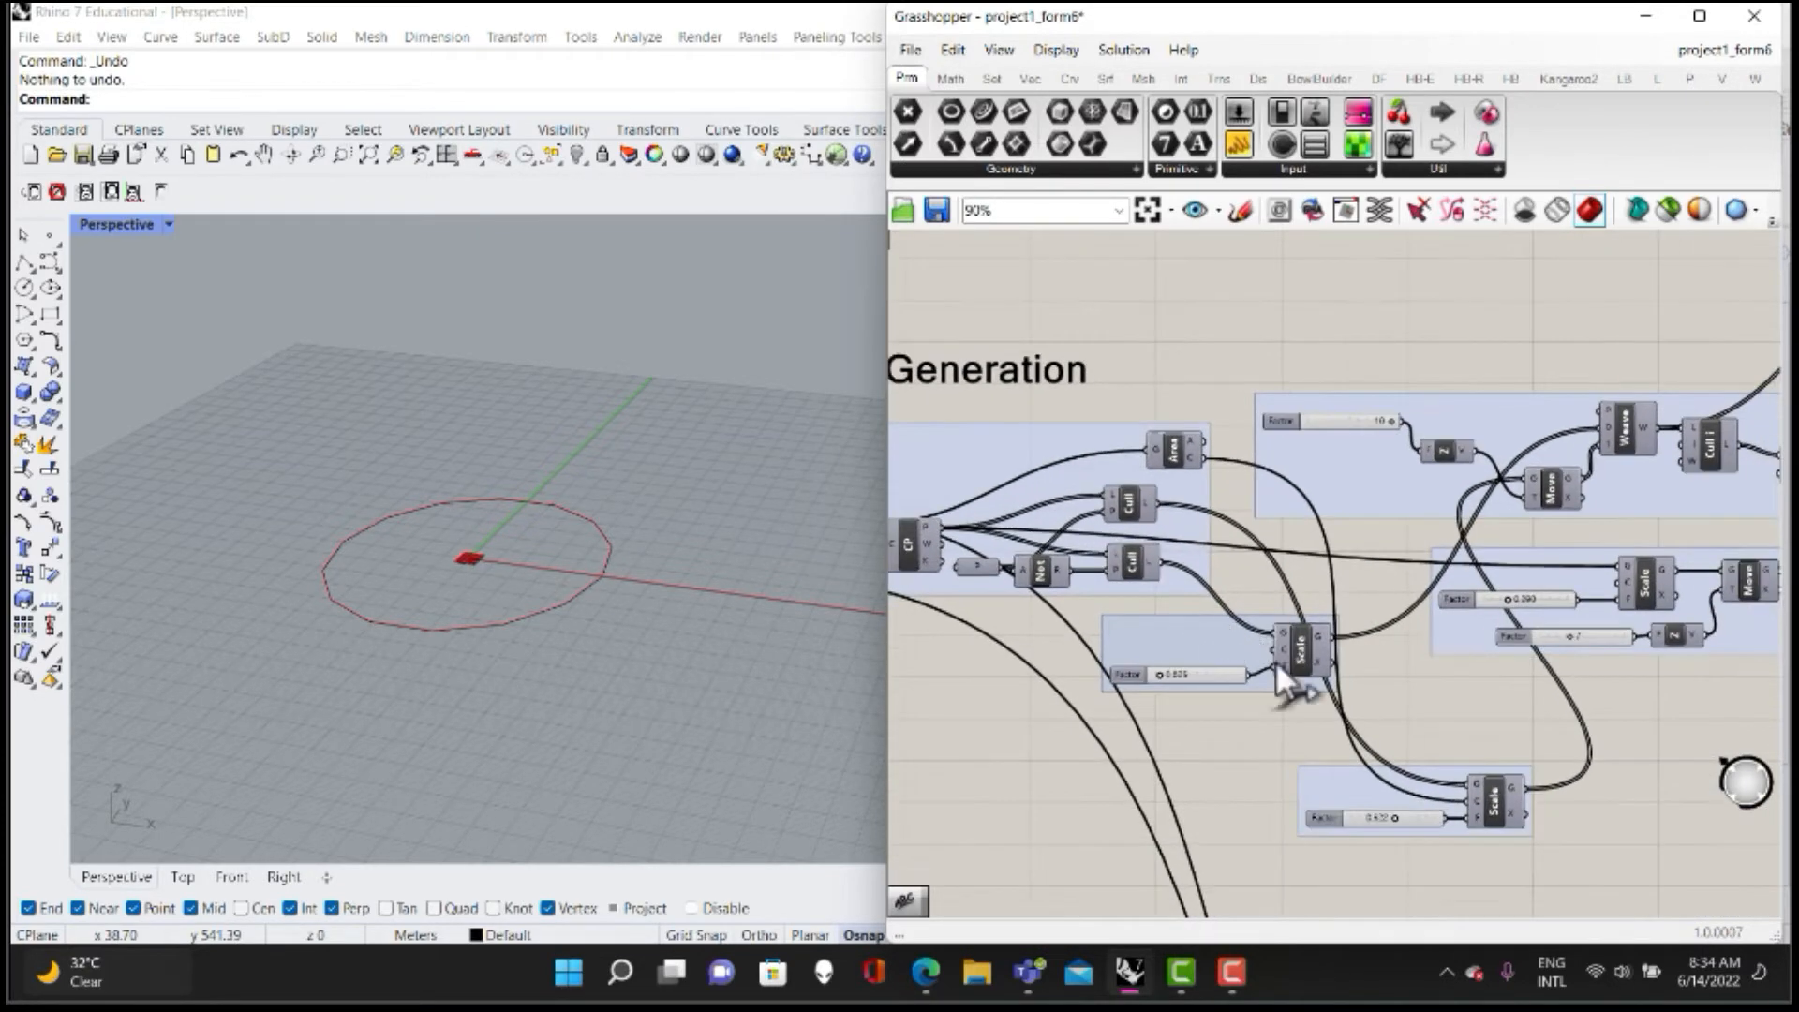
right_click_drag(1505, 642, 1453, 652)
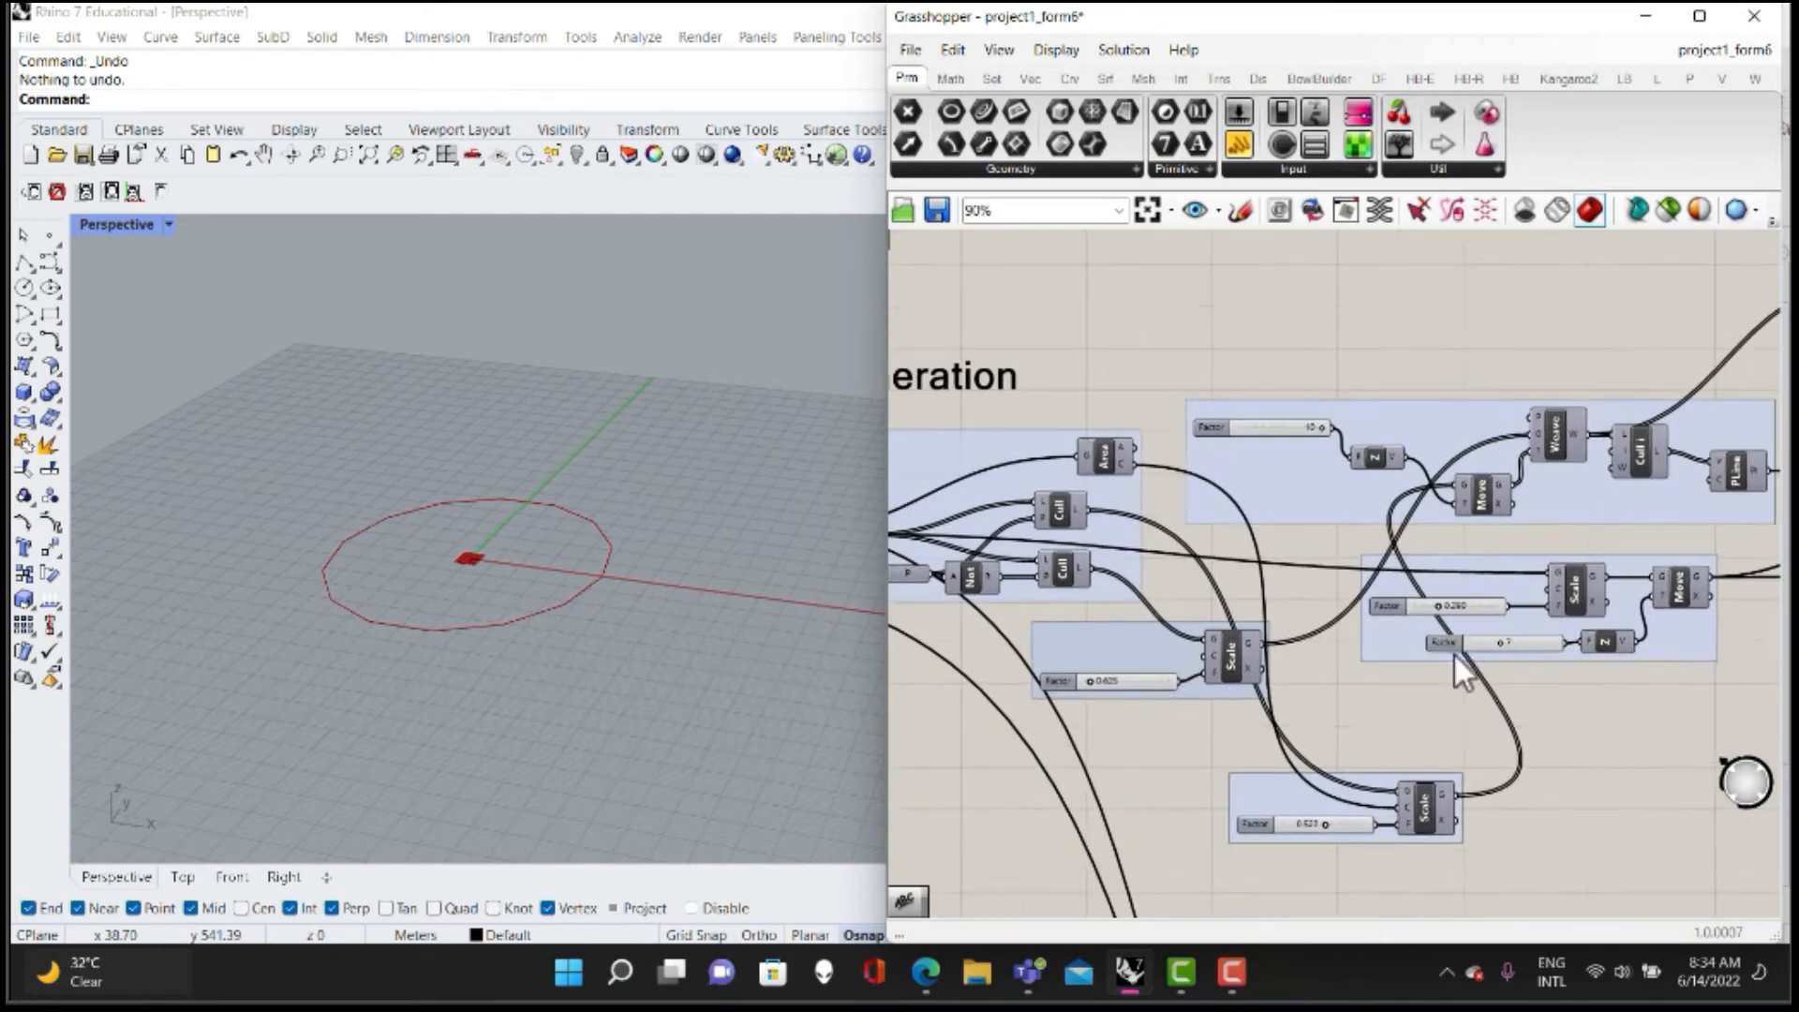
left_click(1482, 492)
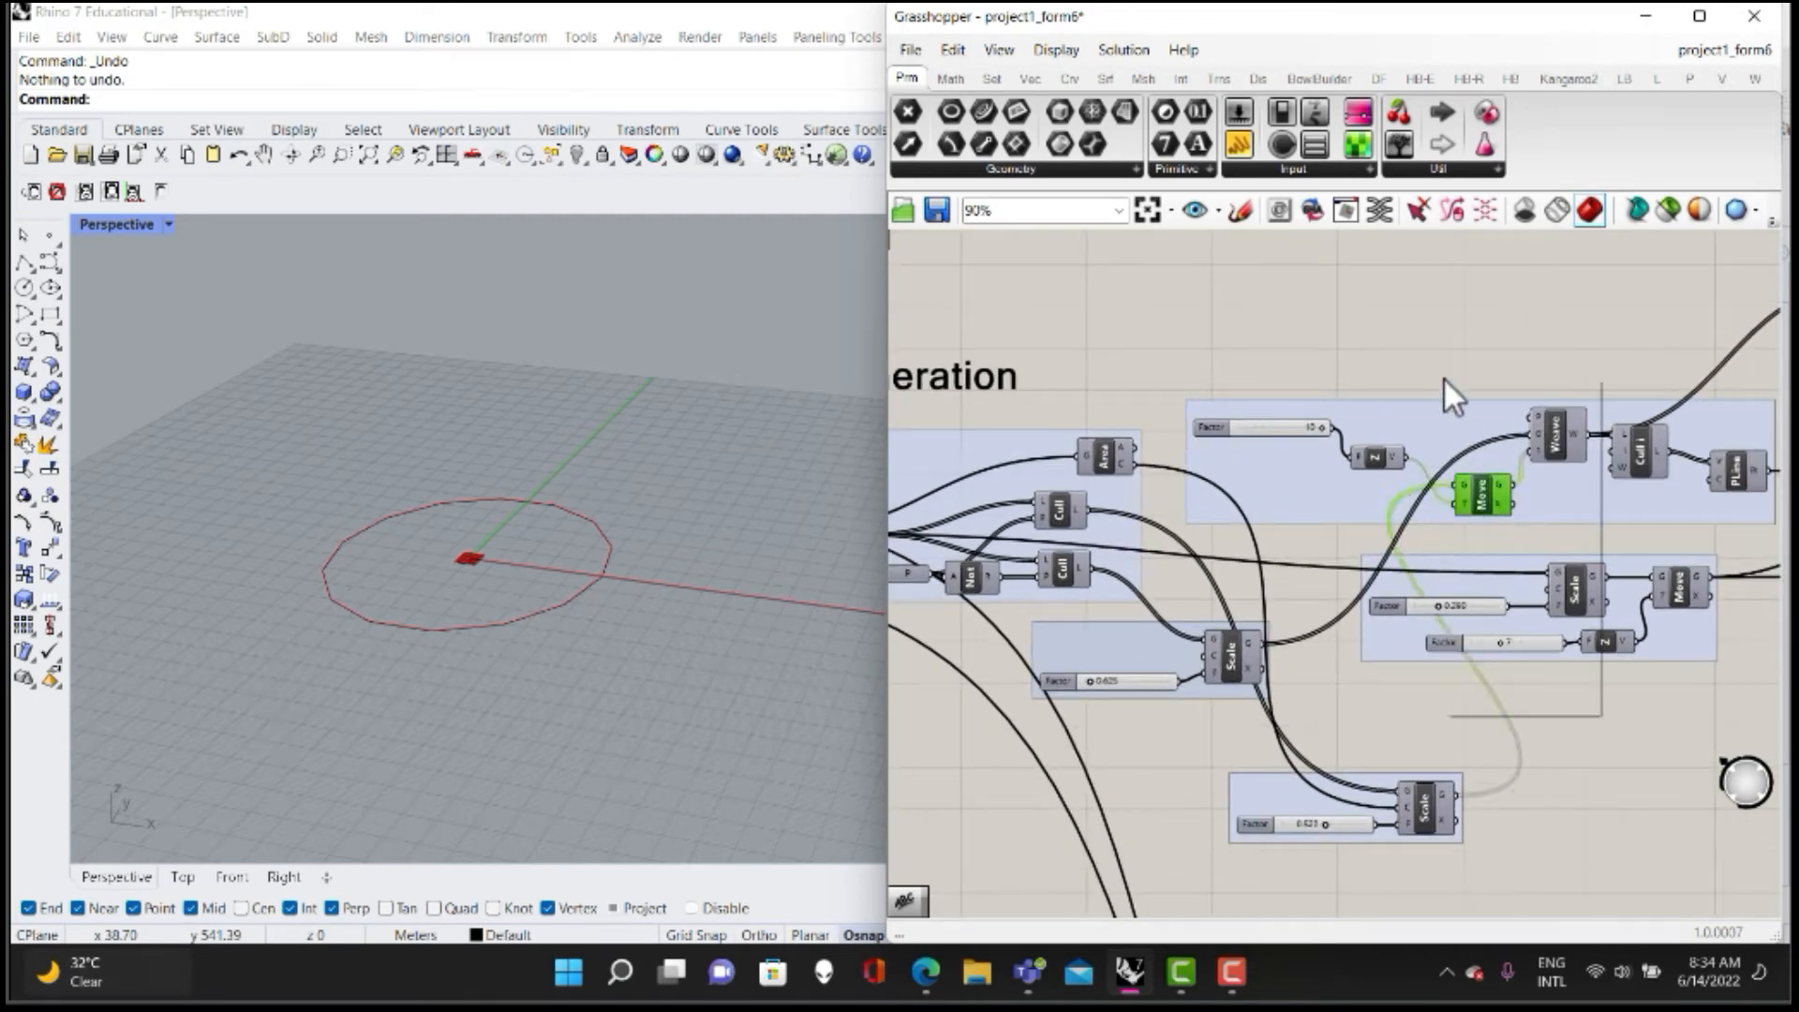
left_click(1536, 421)
right_click(1549, 356)
left_click(1555, 358)
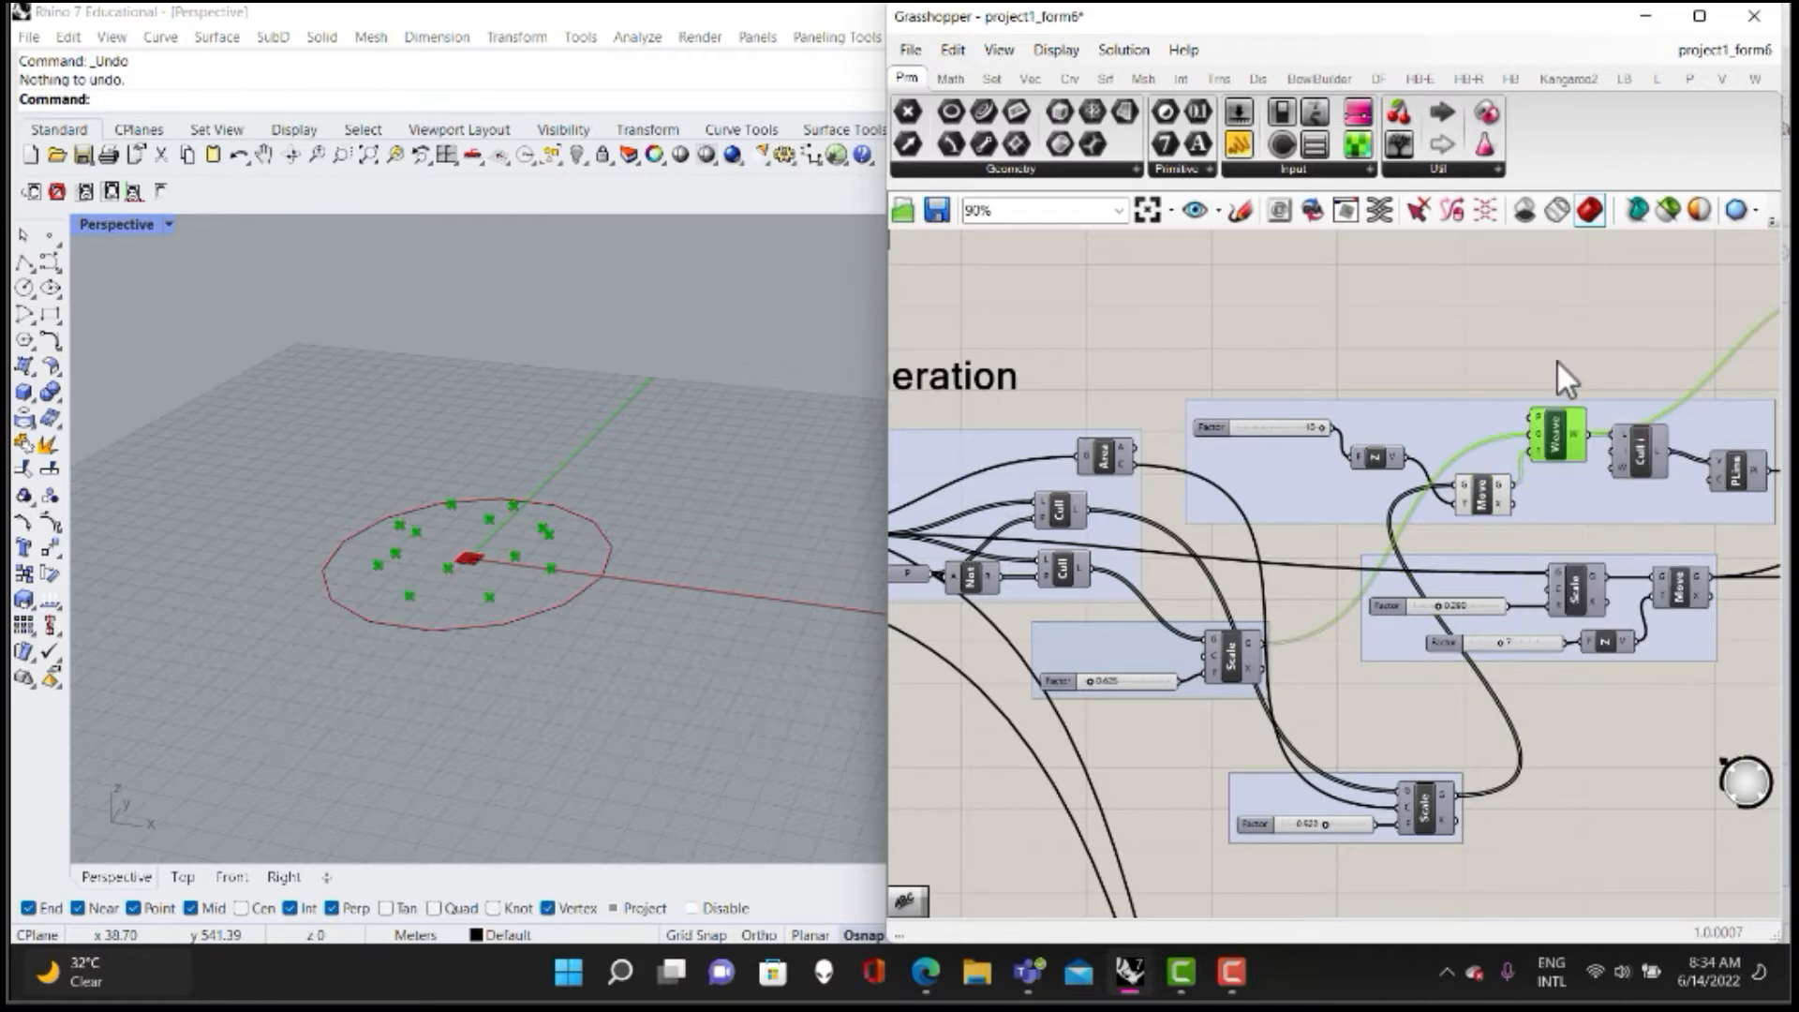
Turn on the preview of the PLine component that follows the Weave and Cull components to show the star-shaped outline.
right_click_drag(1555, 357, 1360, 349)
left_click(1543, 454)
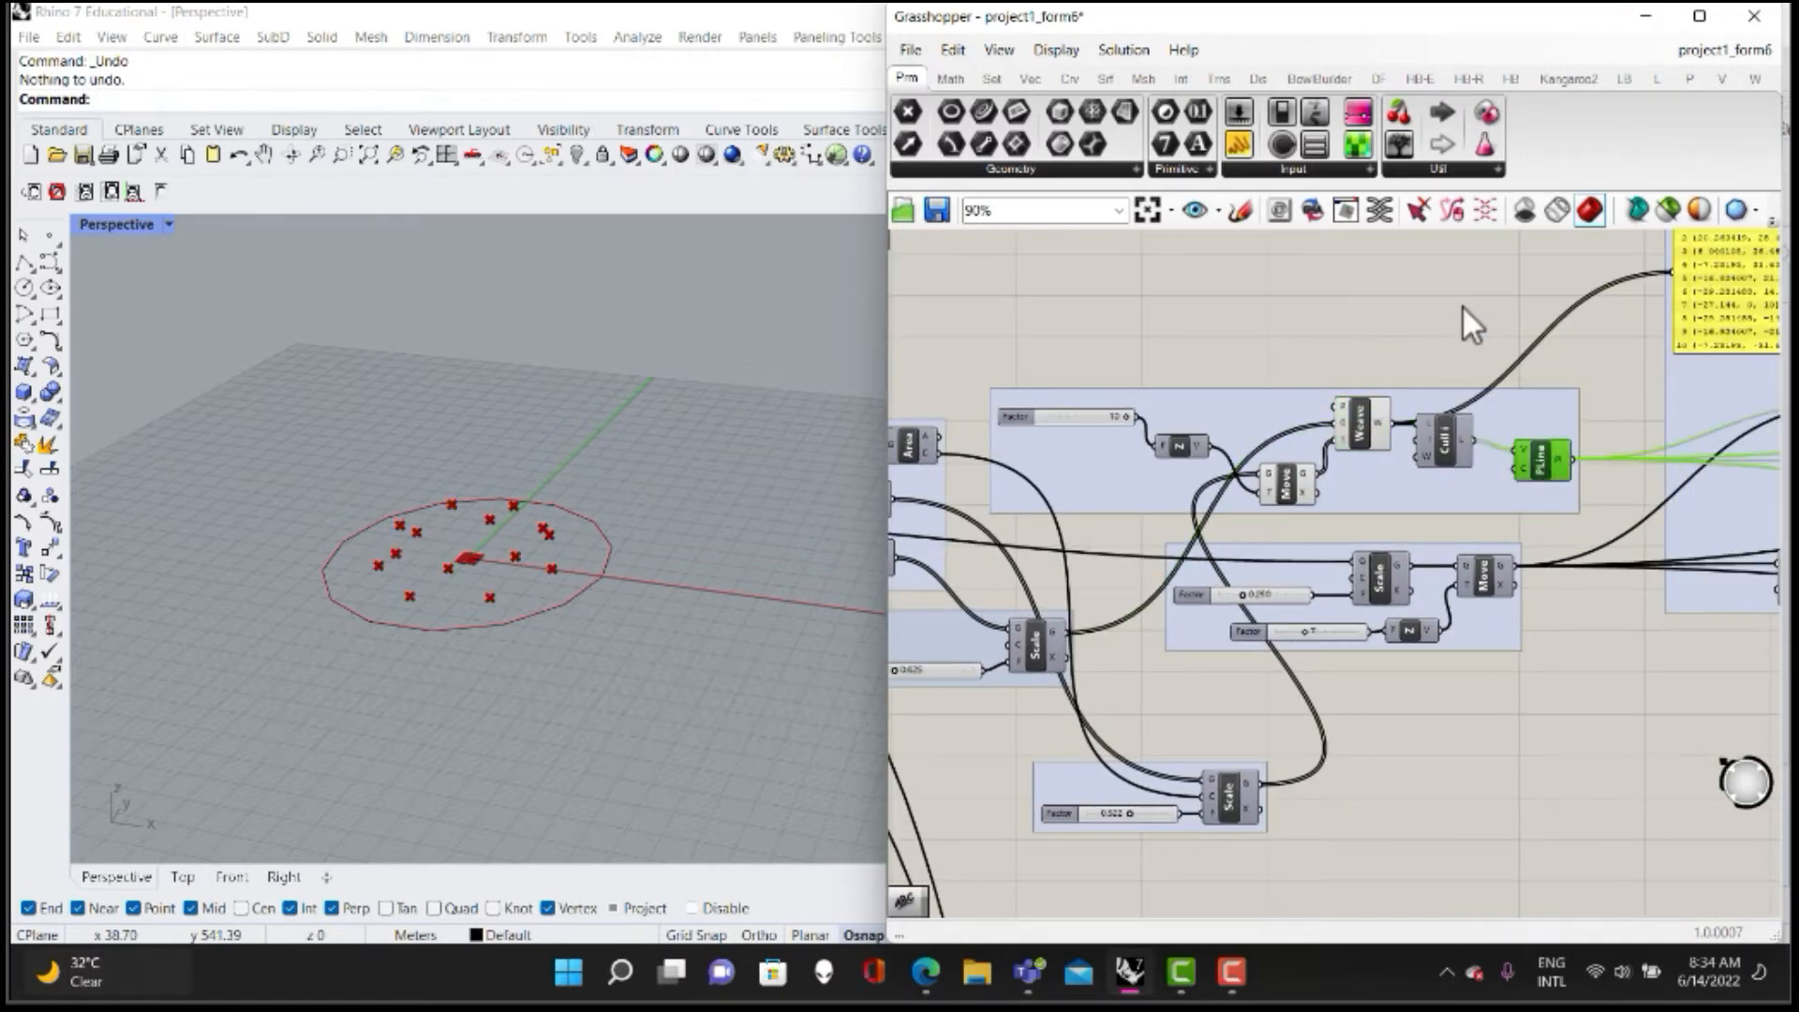
right_click(1458, 307)
left_click(1497, 327)
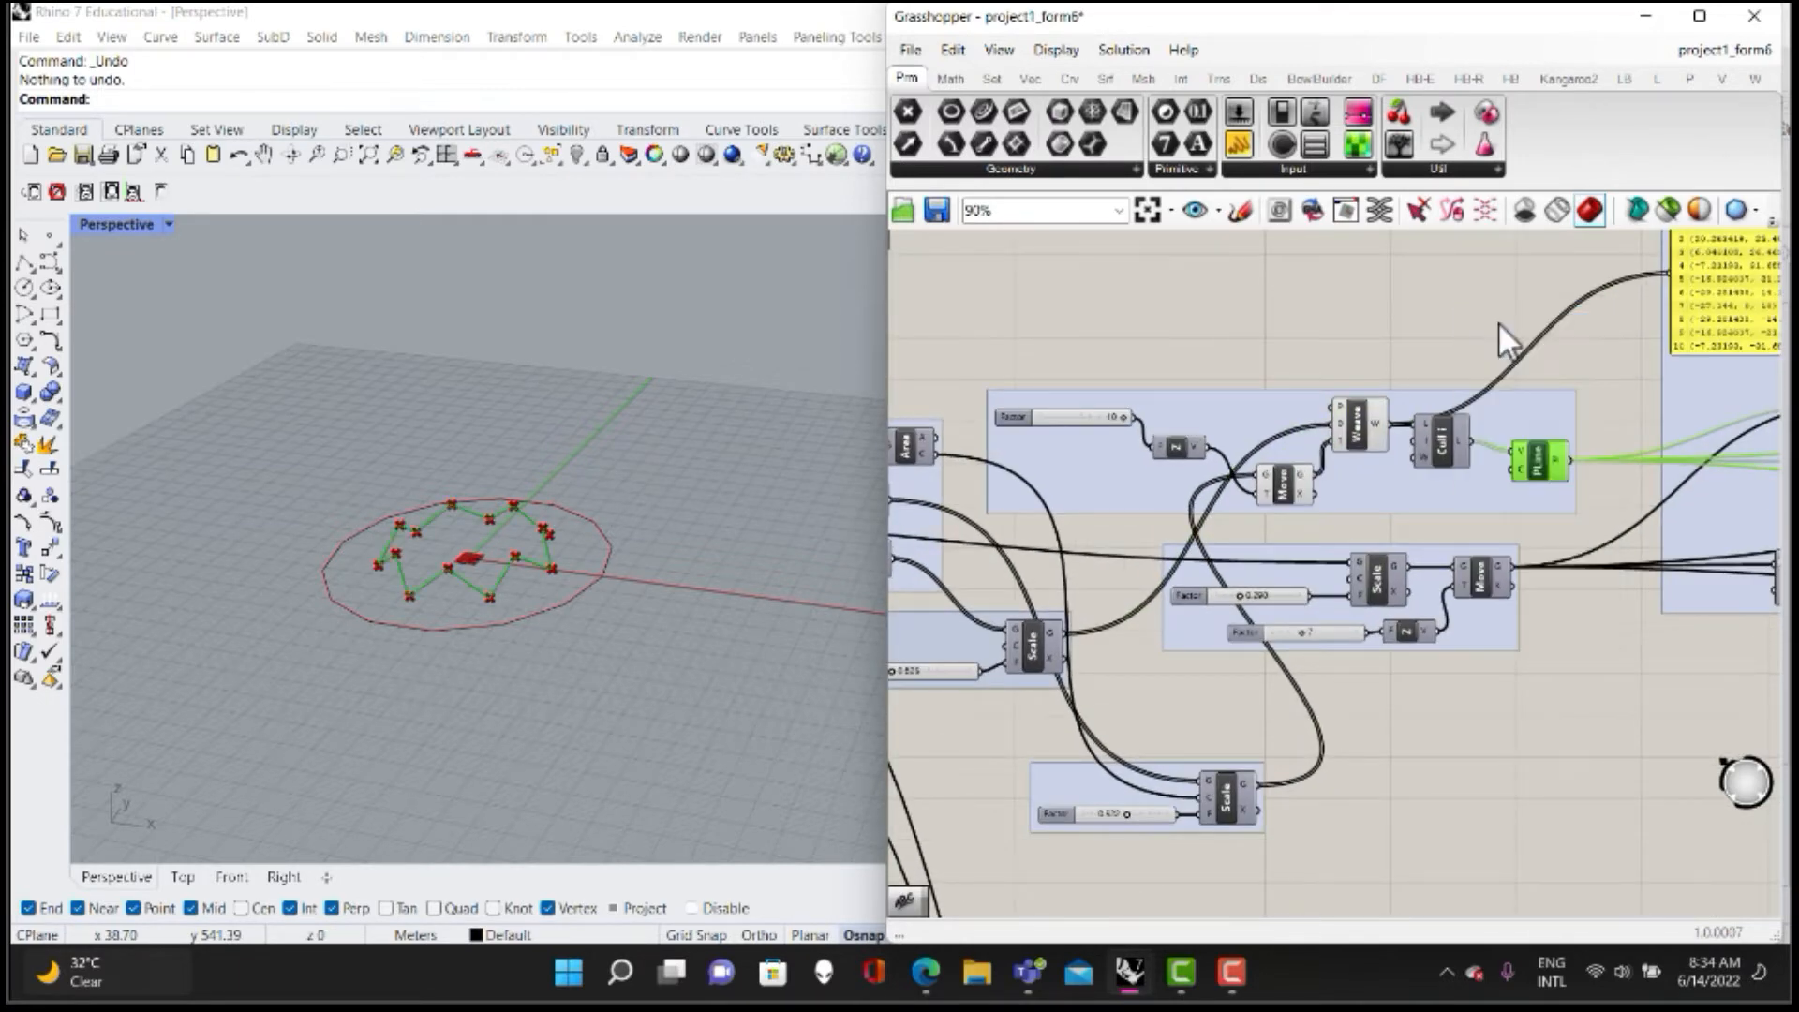
Turn on the preview of the BANG! component that follows Join in the roof definition's large group.
right_click_drag(1498, 322, 1352, 346)
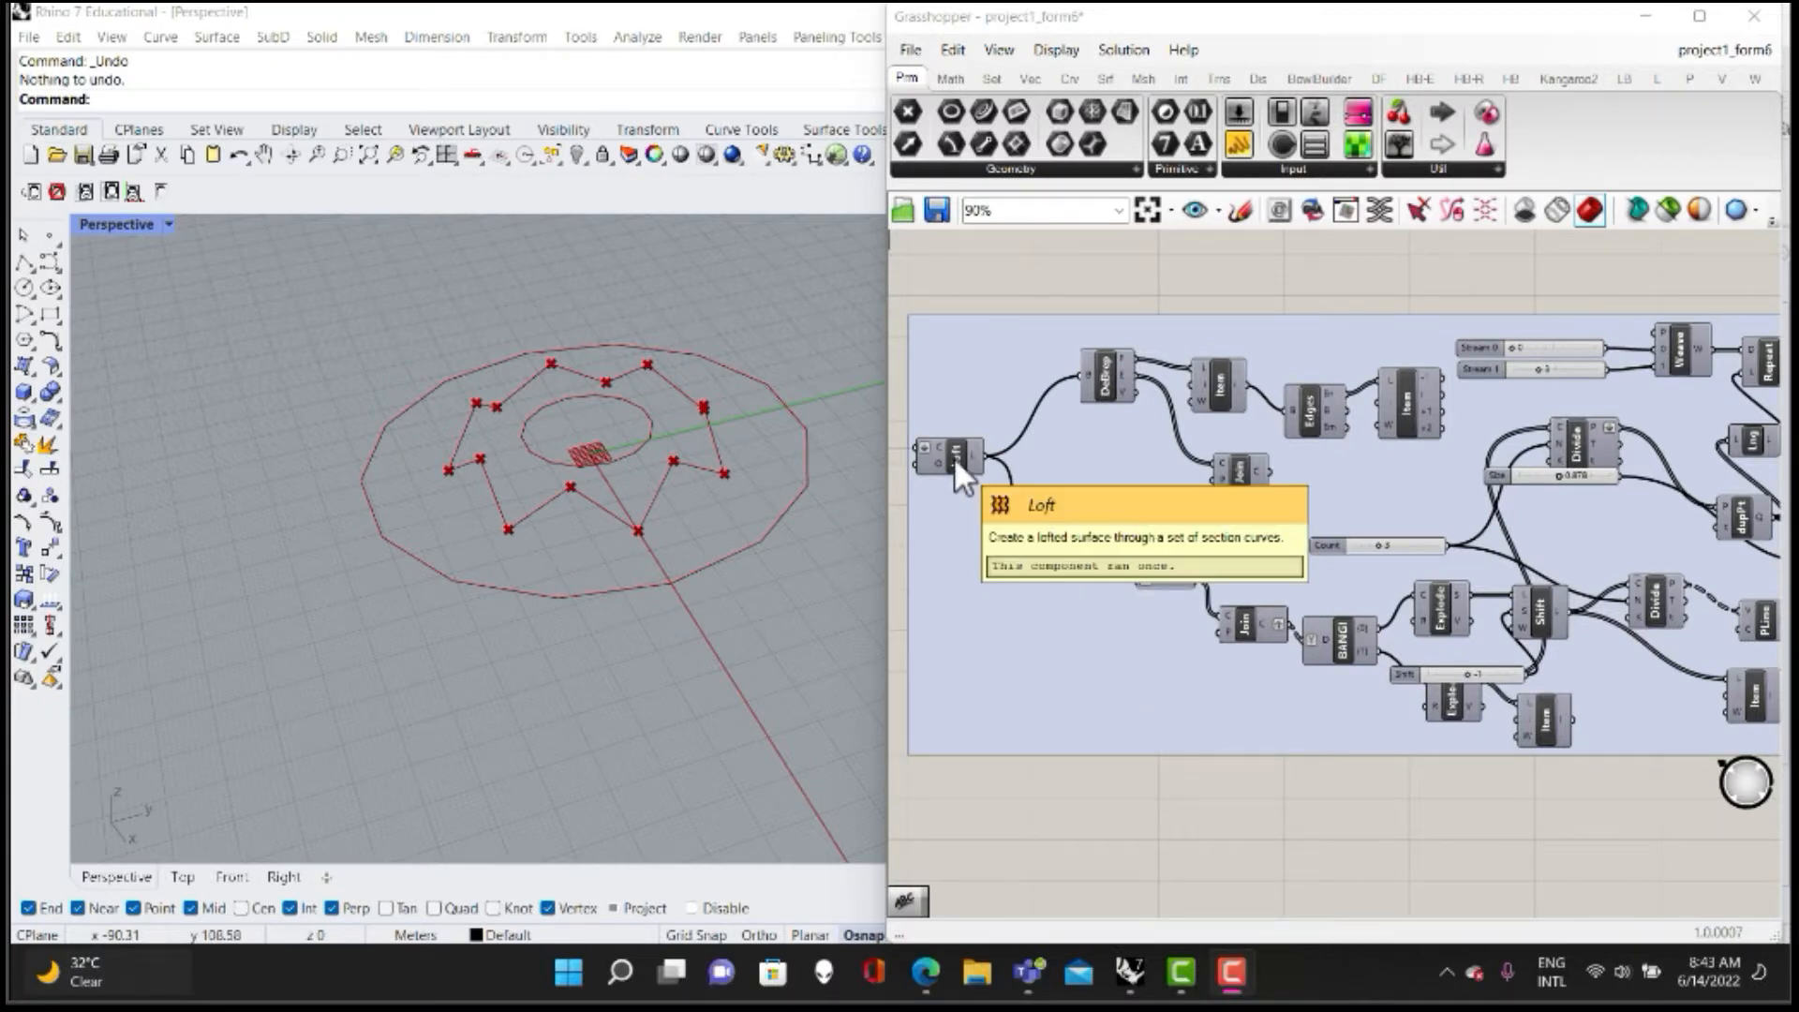
right_click_drag(1356, 759, 1252, 734)
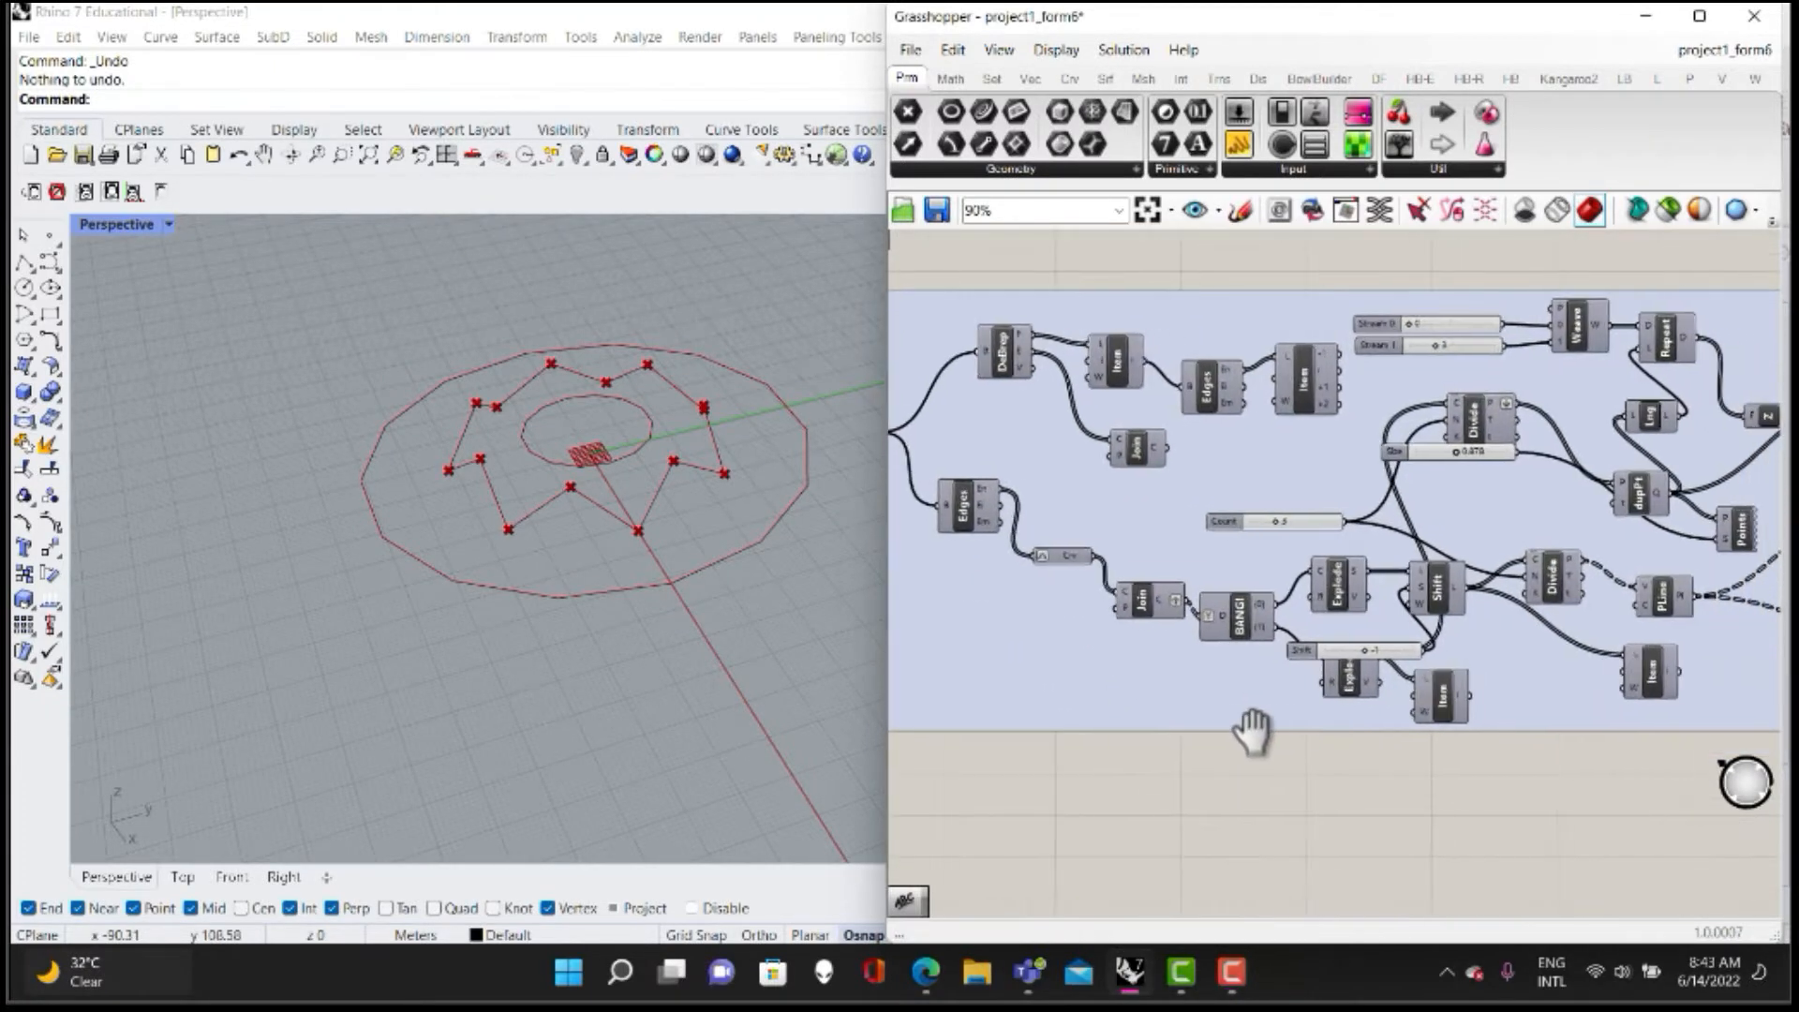
left_click(1242, 616)
right_click(1235, 604)
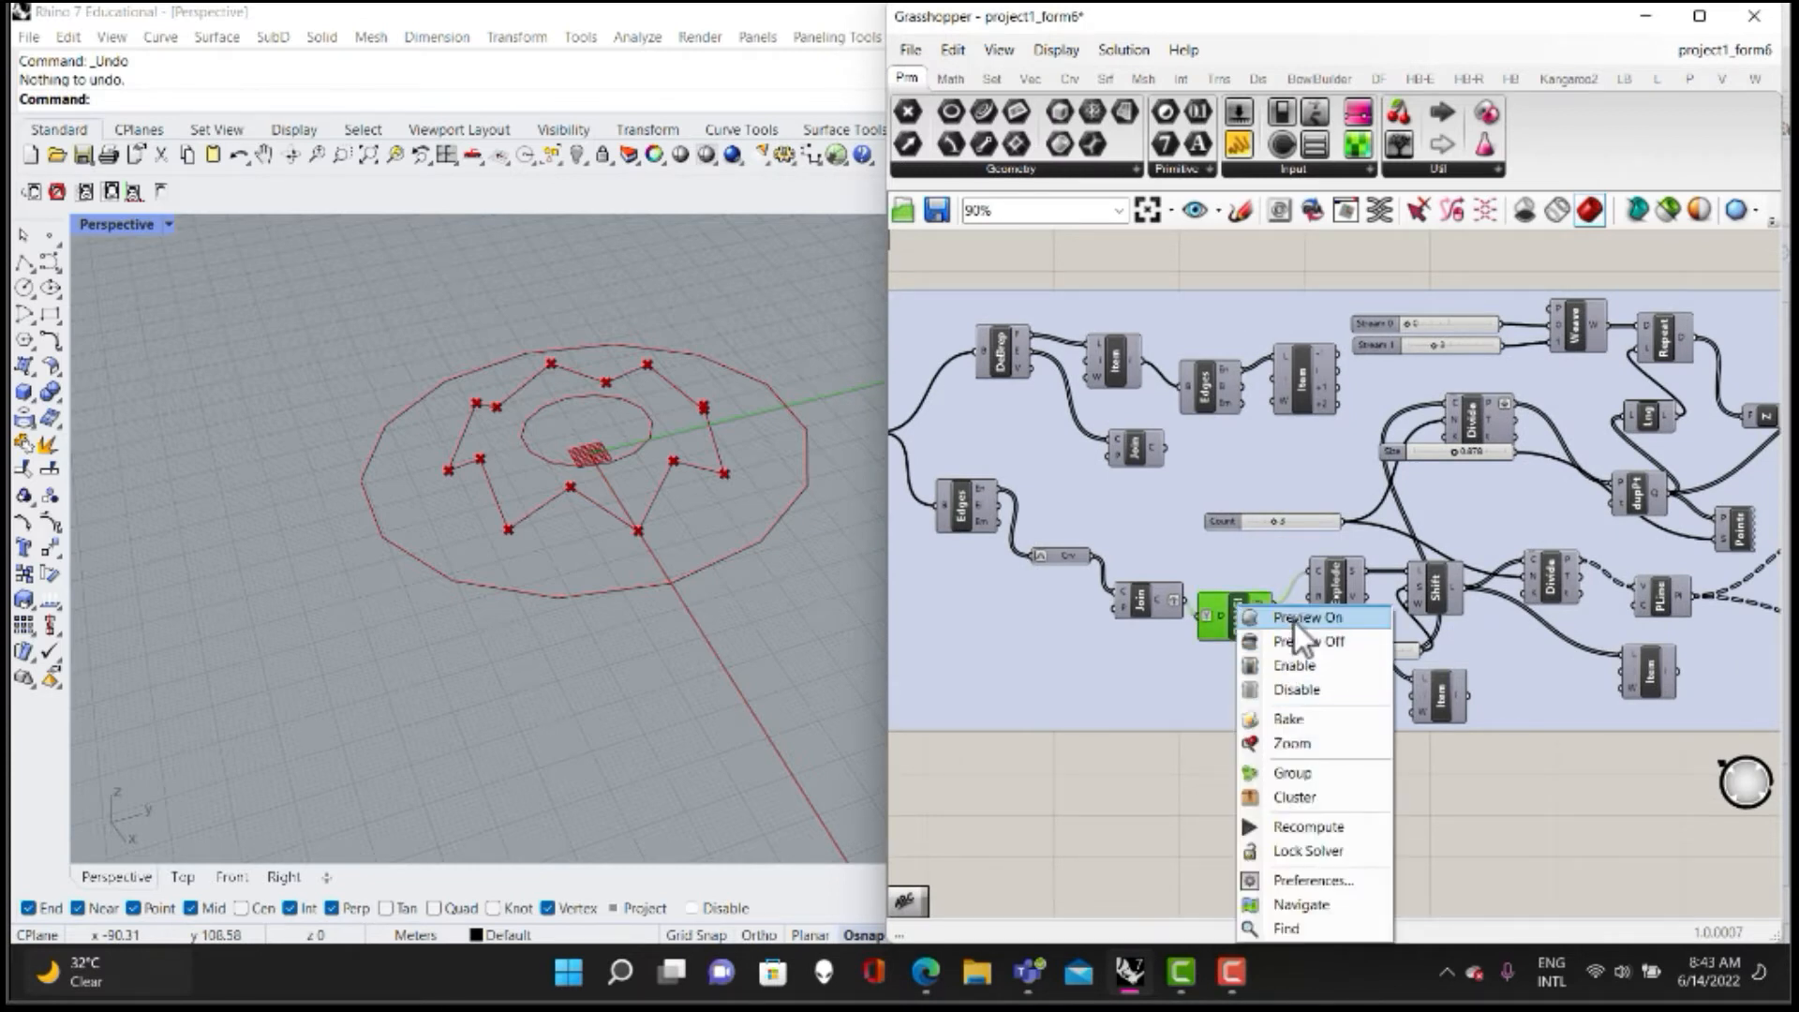
left_click(1295, 617)
Turn on the previews of the two Explode components fed by BANG! to show the vertices of the star and inner circle.
left_click(1341, 574)
right_click(1274, 604)
left_click(1325, 618)
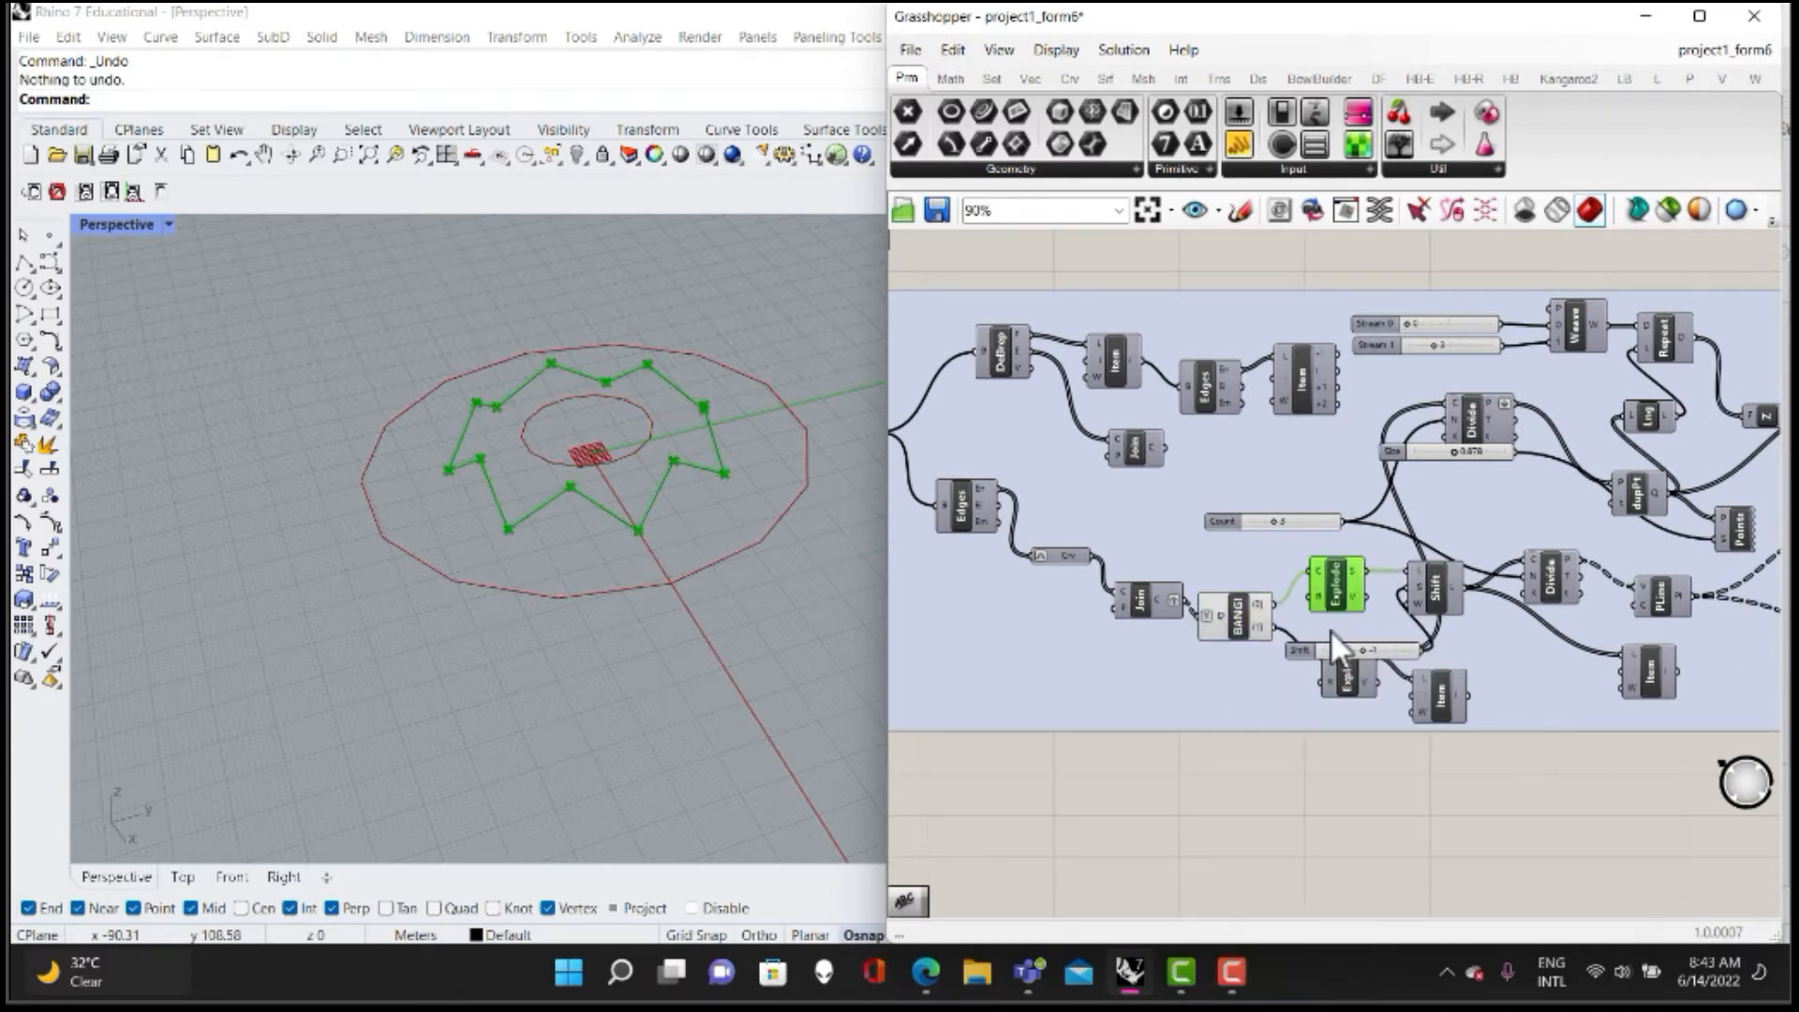
right_click(1302, 607)
left_click(1362, 620)
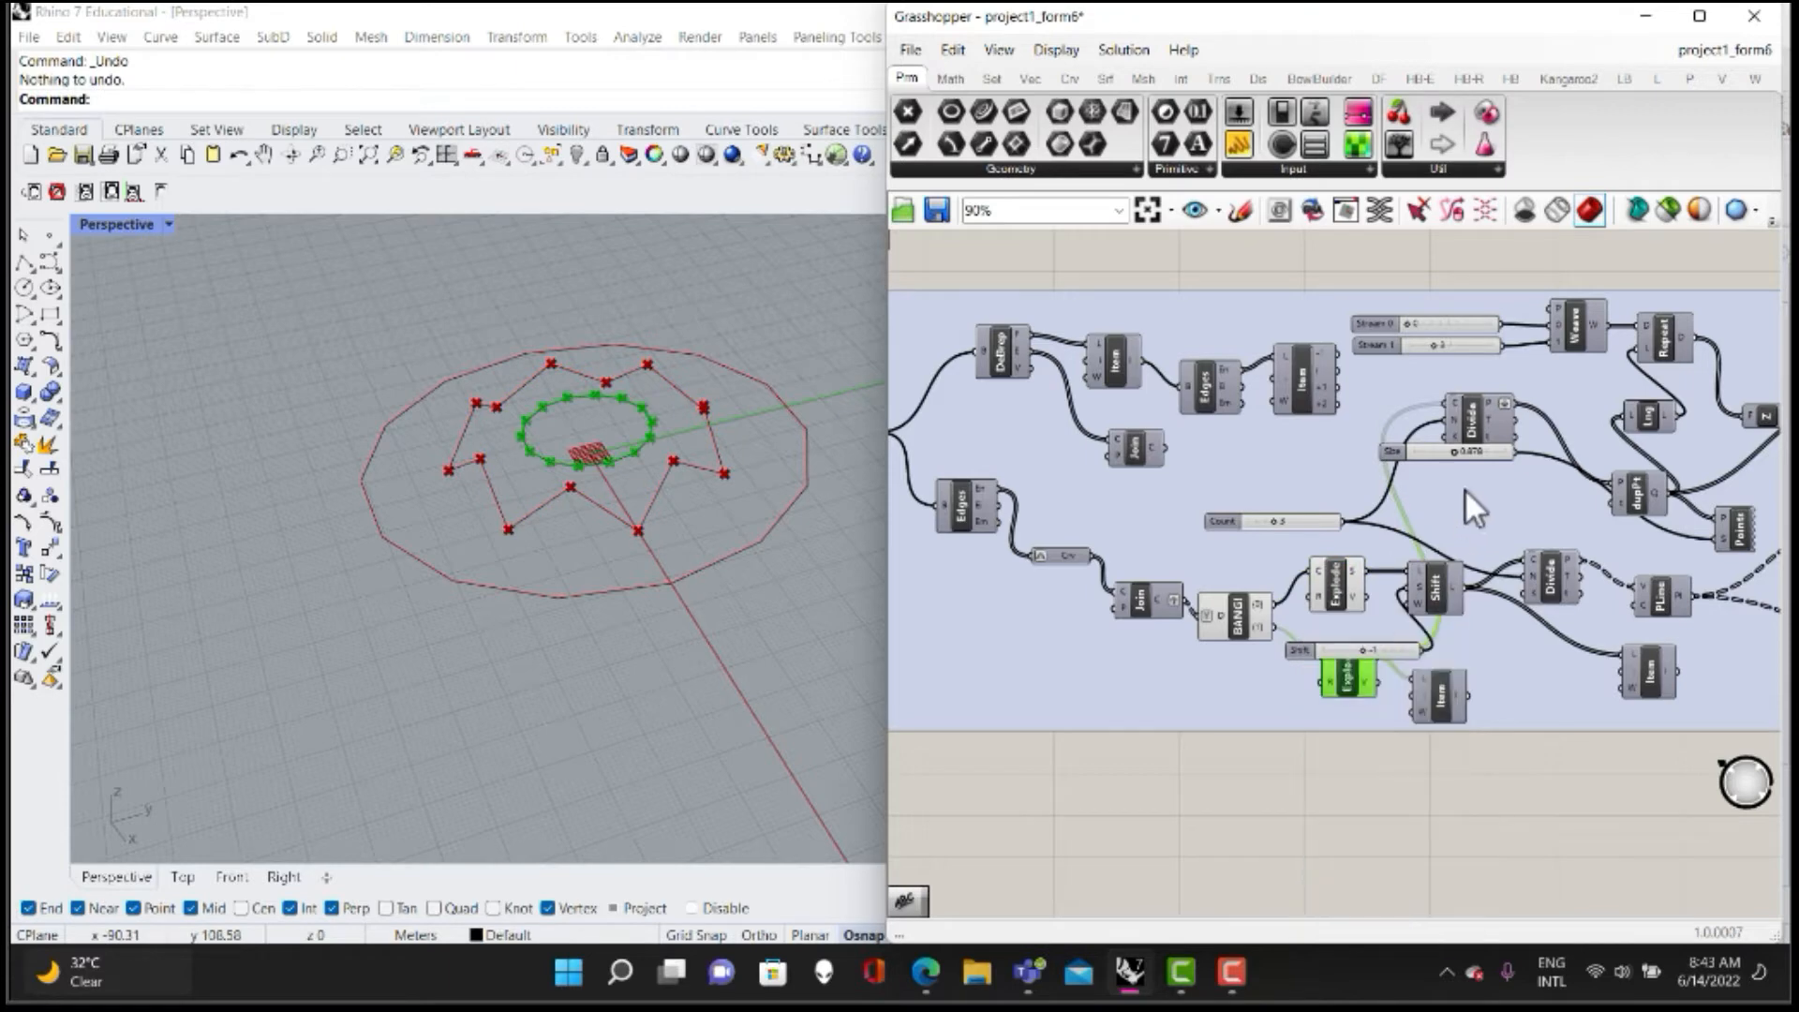
Turn on the preview of the PLine component after Move to show the zigzag polyline around the inner ring.
right_click_drag(1464, 487, 1260, 506)
left_click(1284, 436)
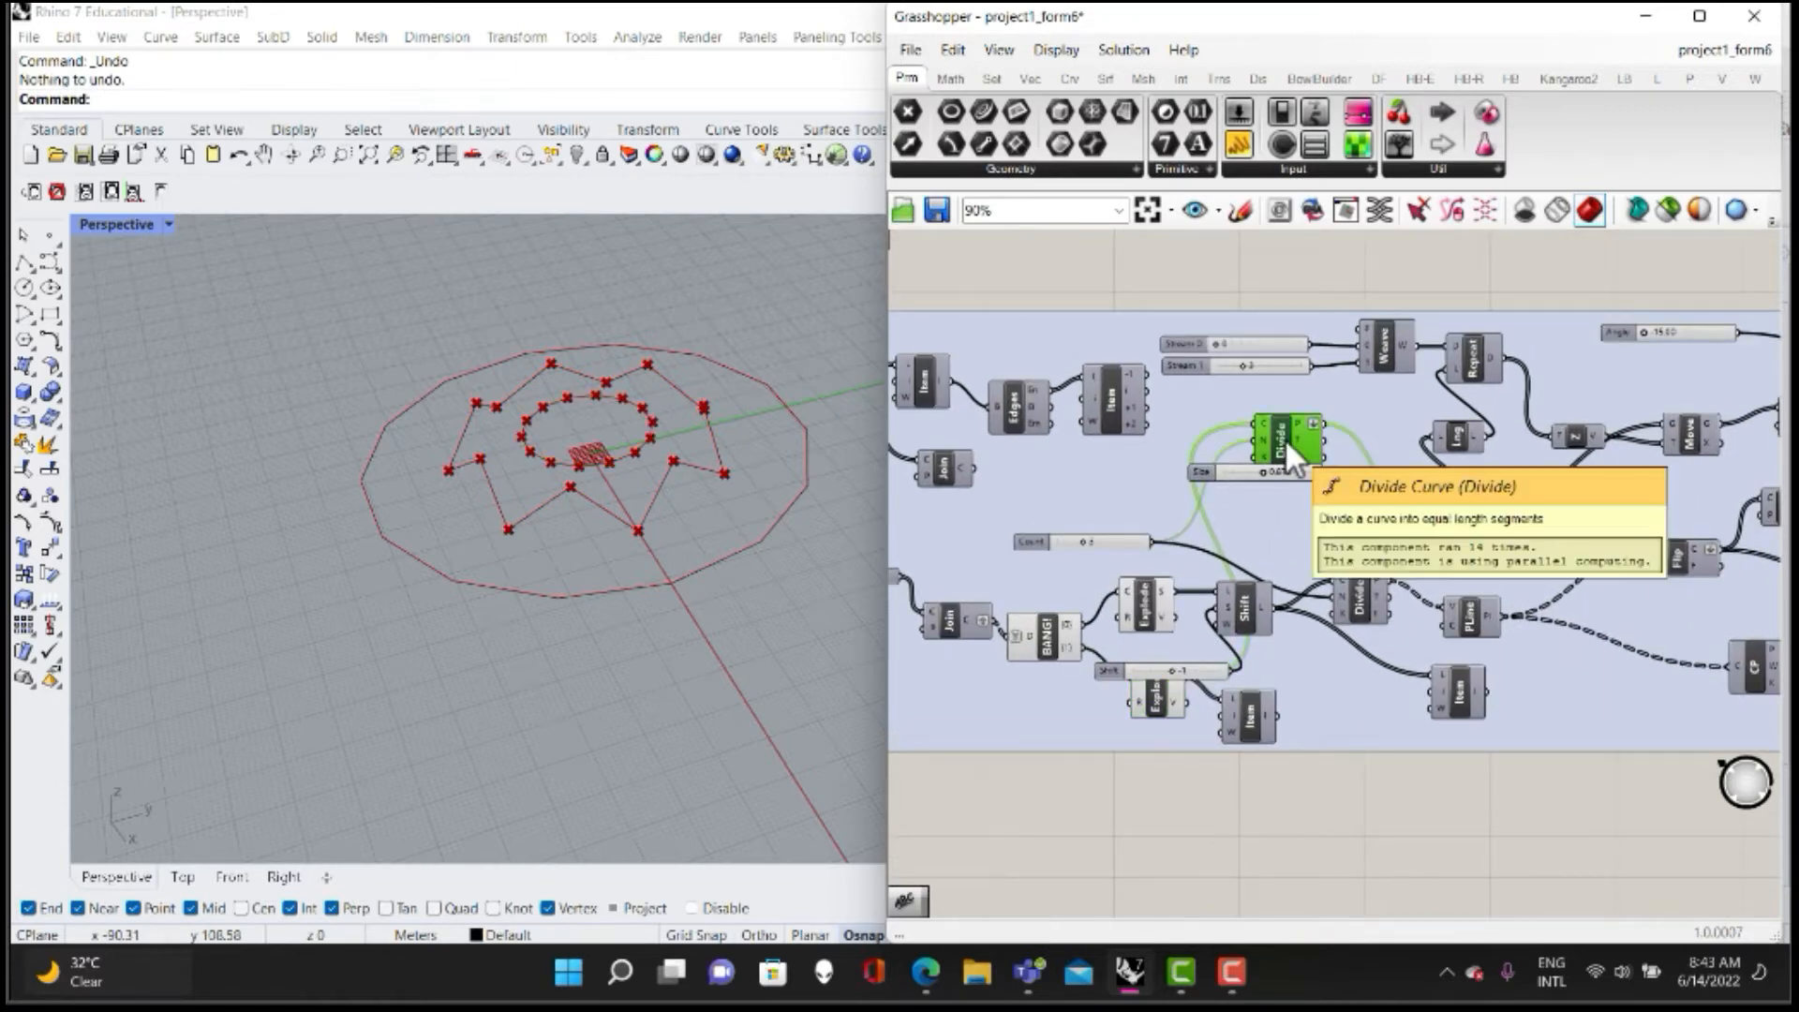
right_click_drag(1491, 510, 1419, 510)
left_click(1551, 432)
right_click(1420, 305)
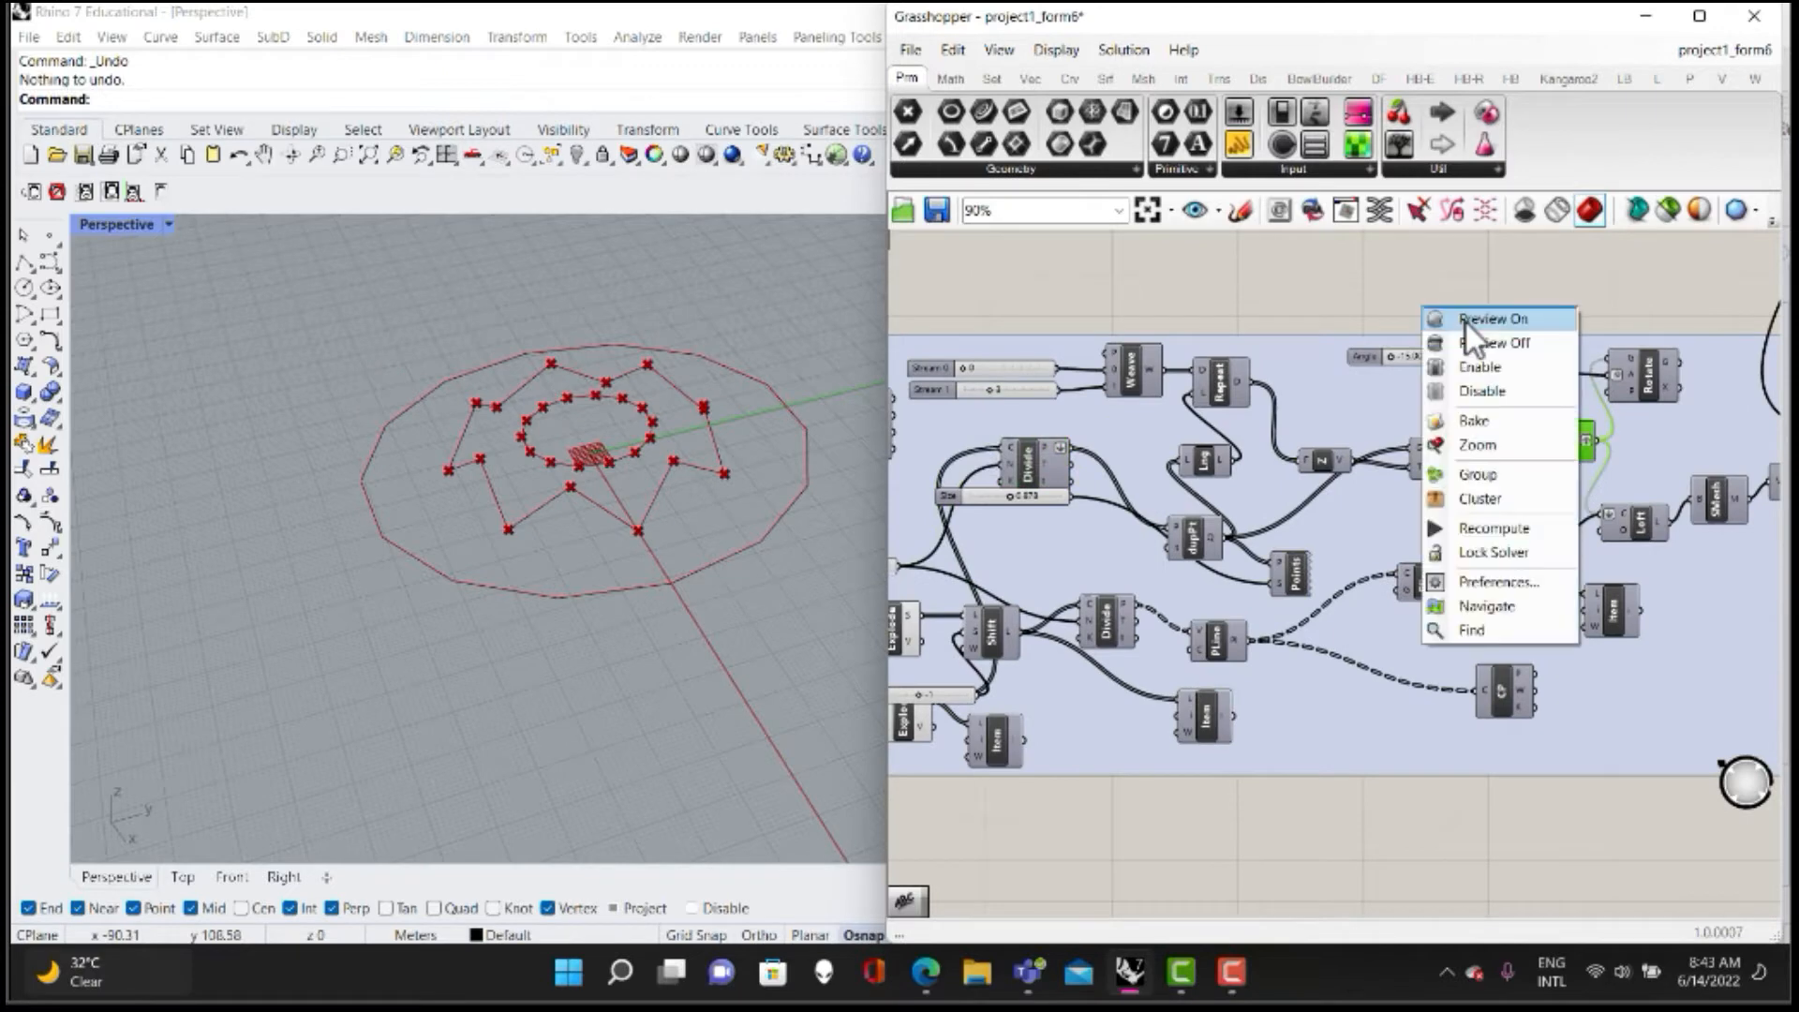
left_click(1465, 323)
left_click(1415, 279)
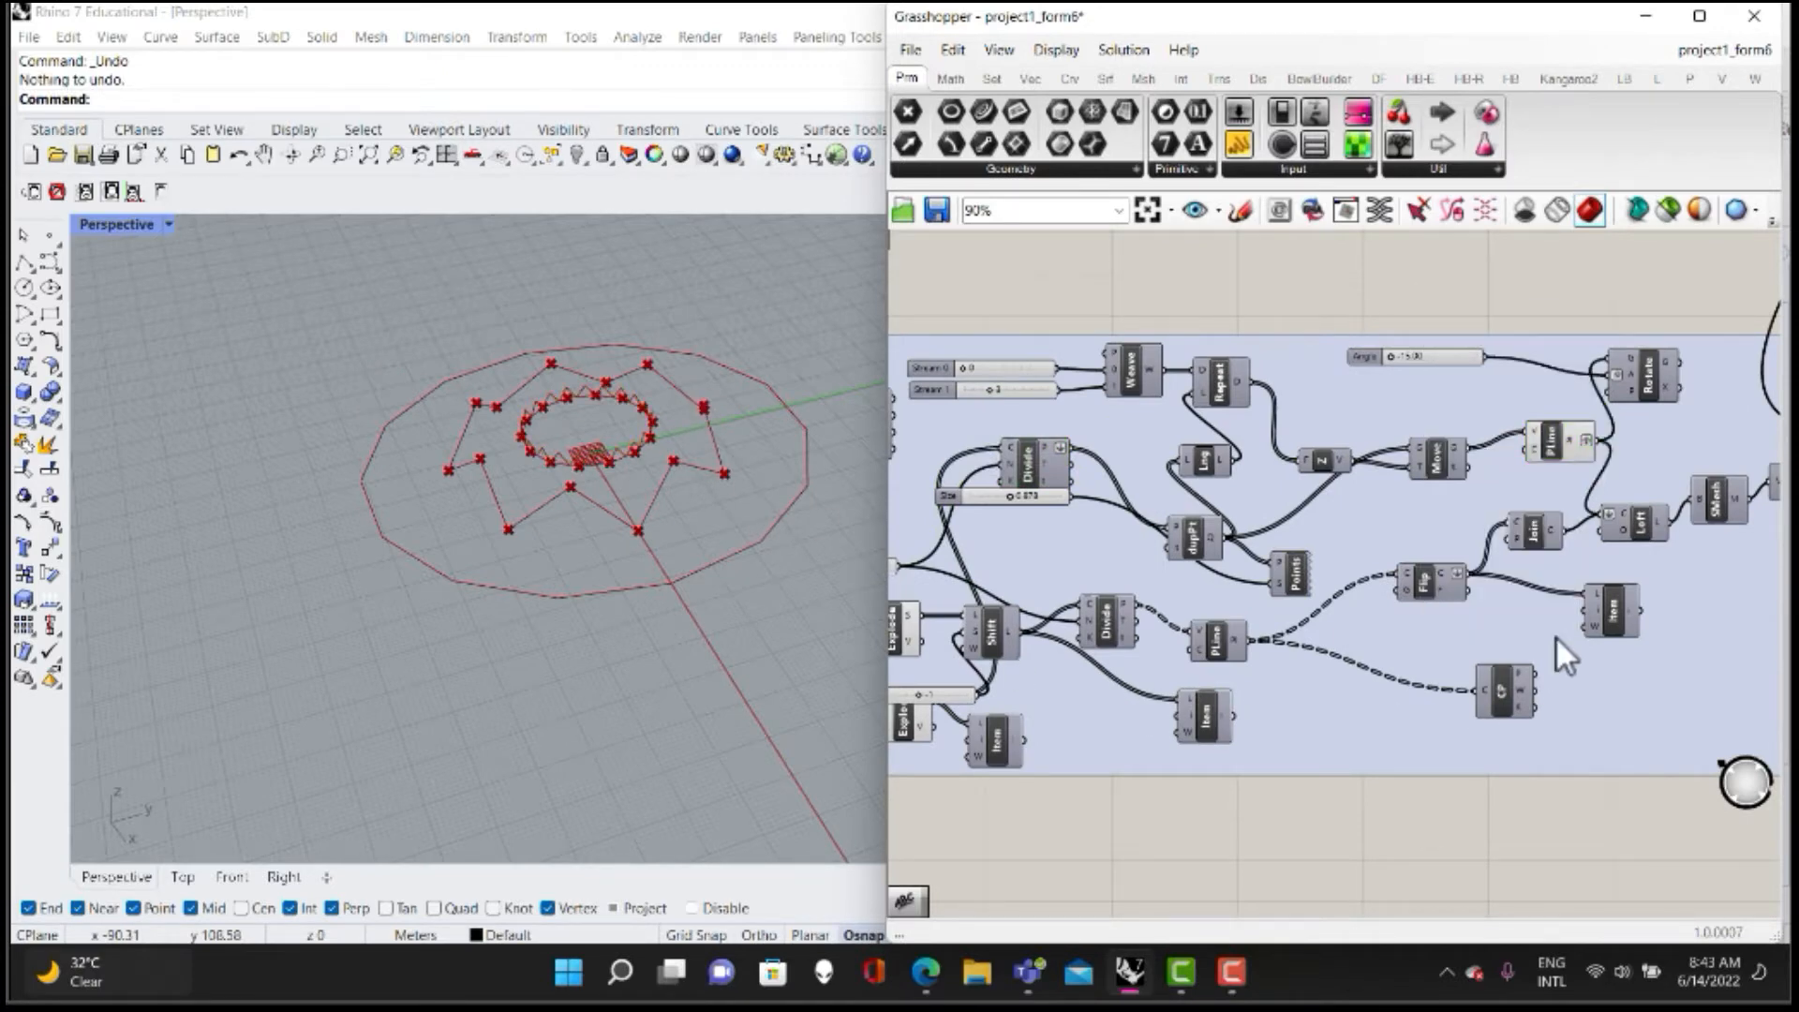
Turn on the preview of the Loft component that spans the star outline and the zigzag inner ring.
right_click_drag(1554, 600, 1256, 590)
right_click_drag(1467, 586, 1368, 598)
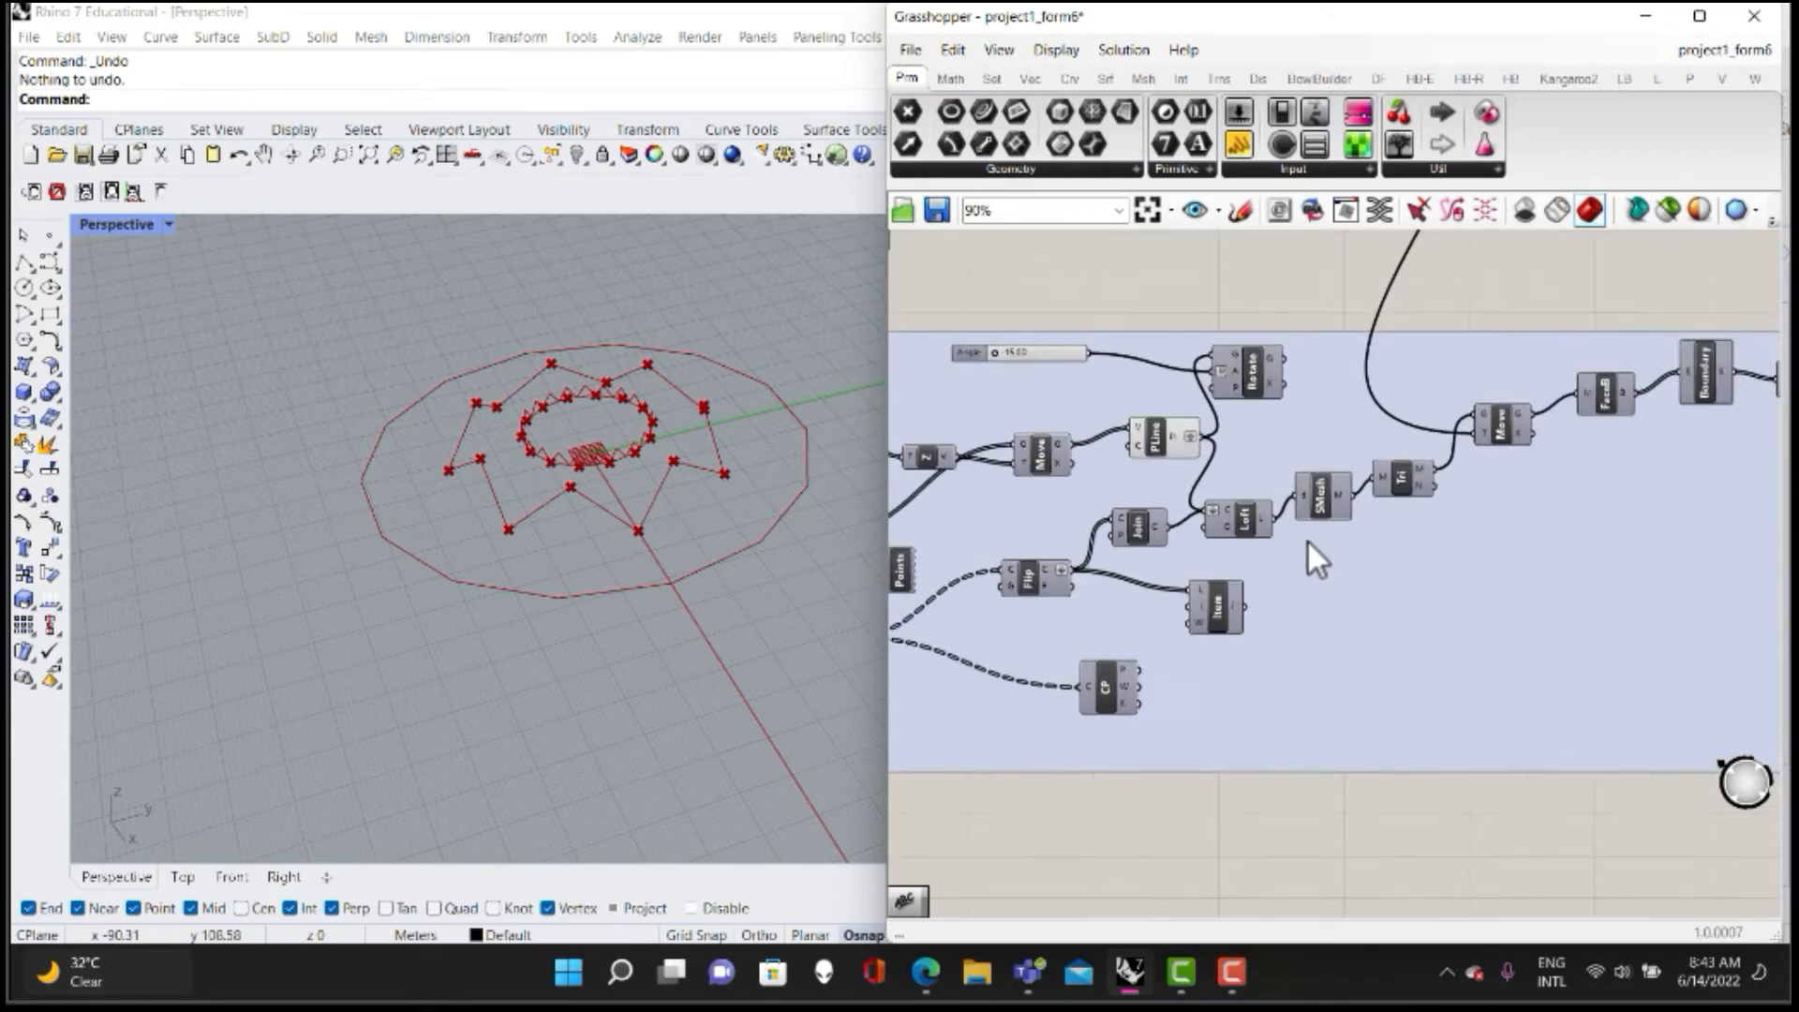
left_click(1234, 511)
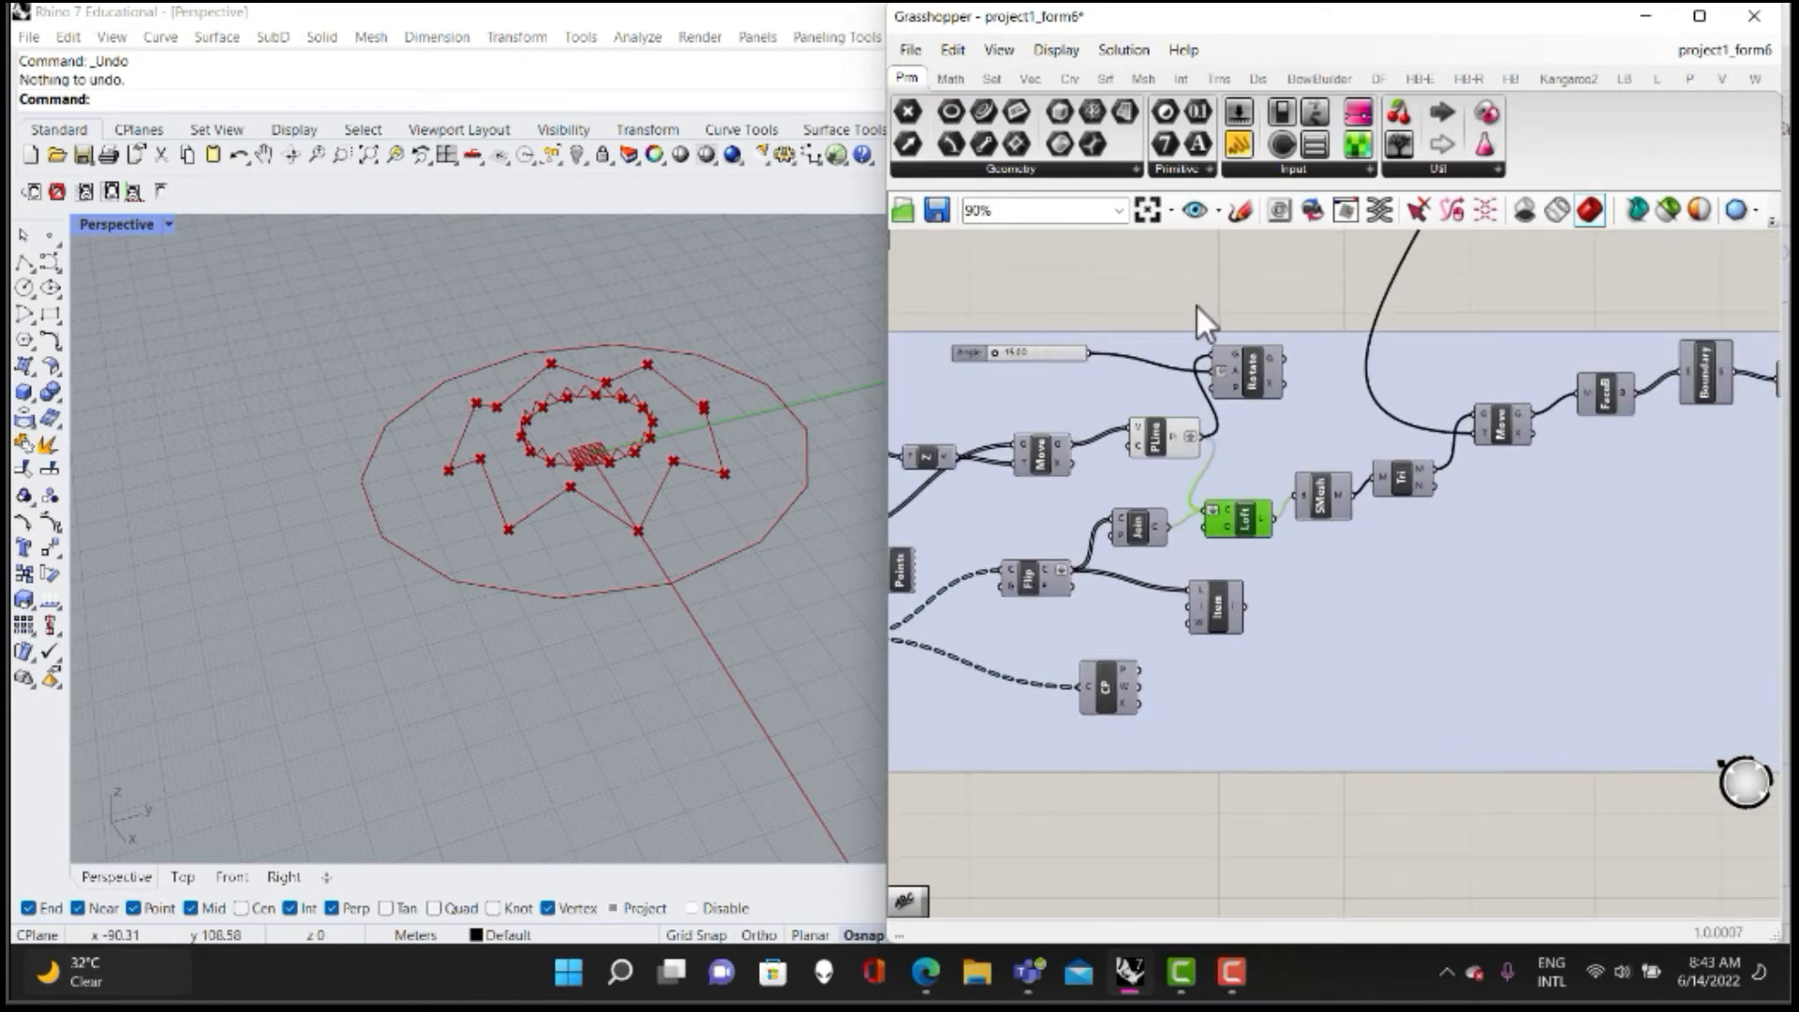
right_click(1195, 304)
left_click(1236, 317)
left_click(1145, 371)
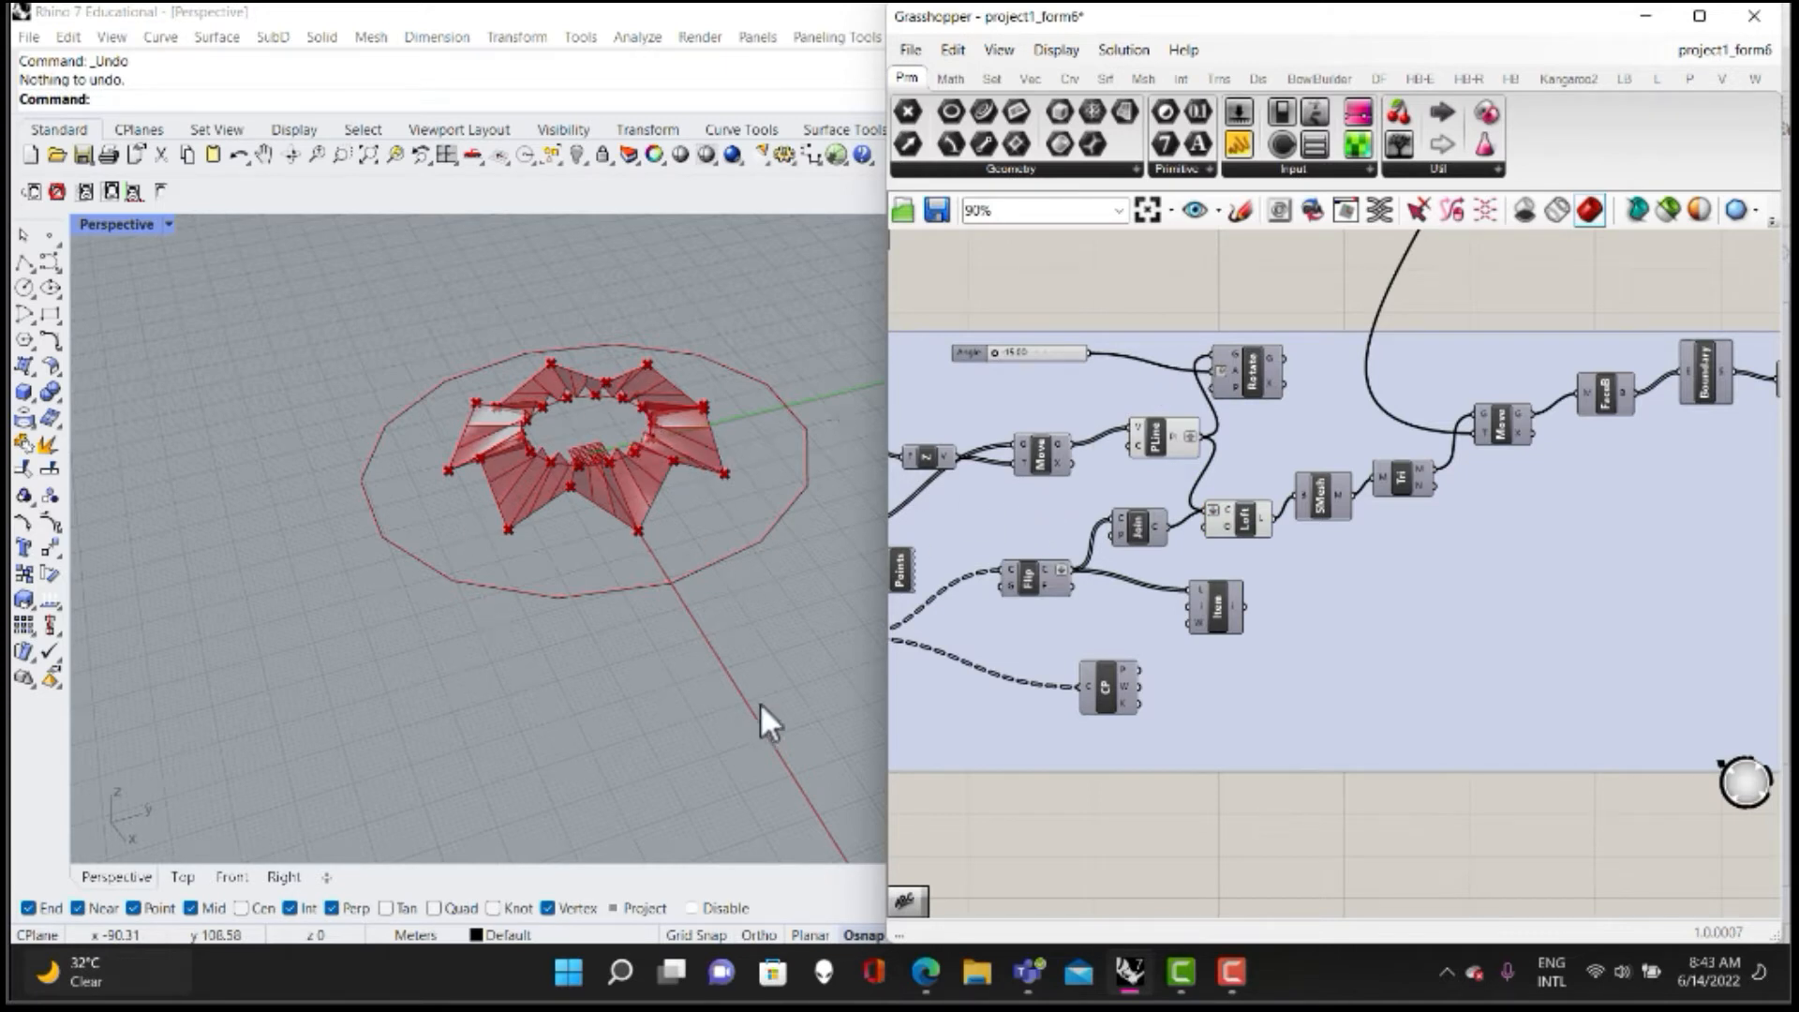
Turn on the preview of the final Join component after Boundary at the end of the roof definition.
right_click_drag(1443, 500, 1139, 500)
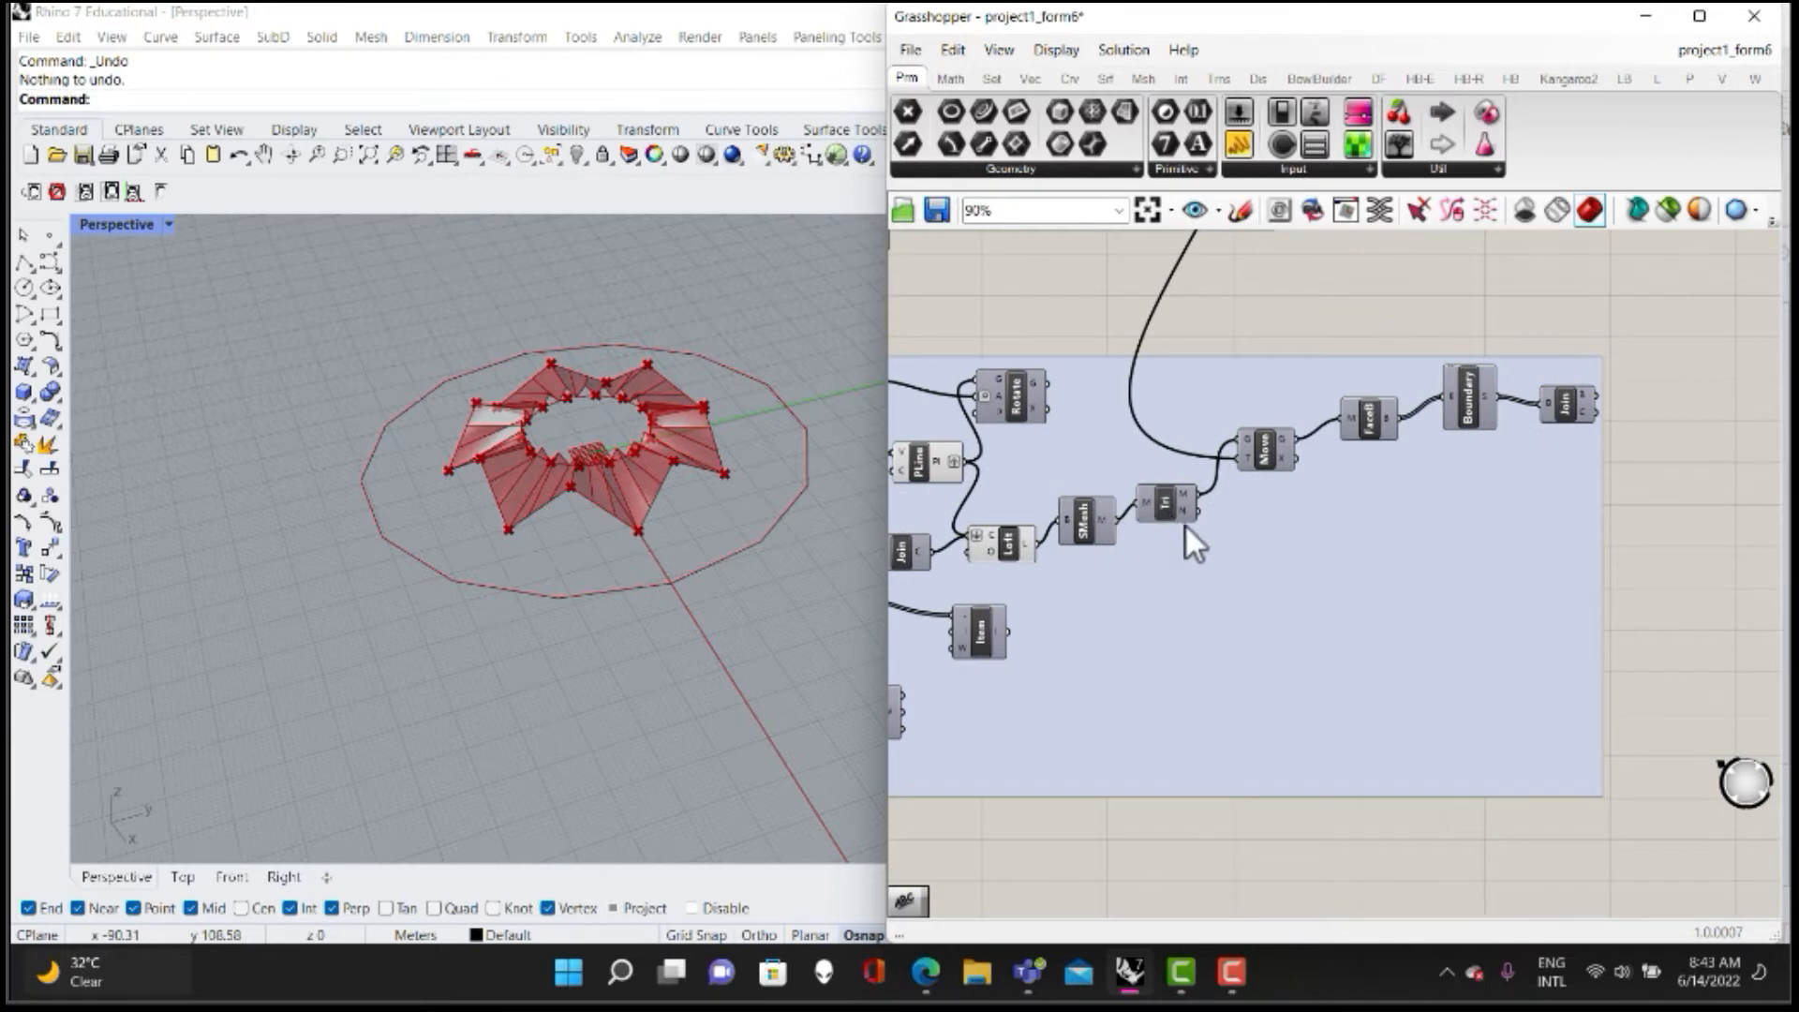
left_click(1564, 404)
right_click(1577, 324)
left_click(1621, 330)
left_click(1599, 349)
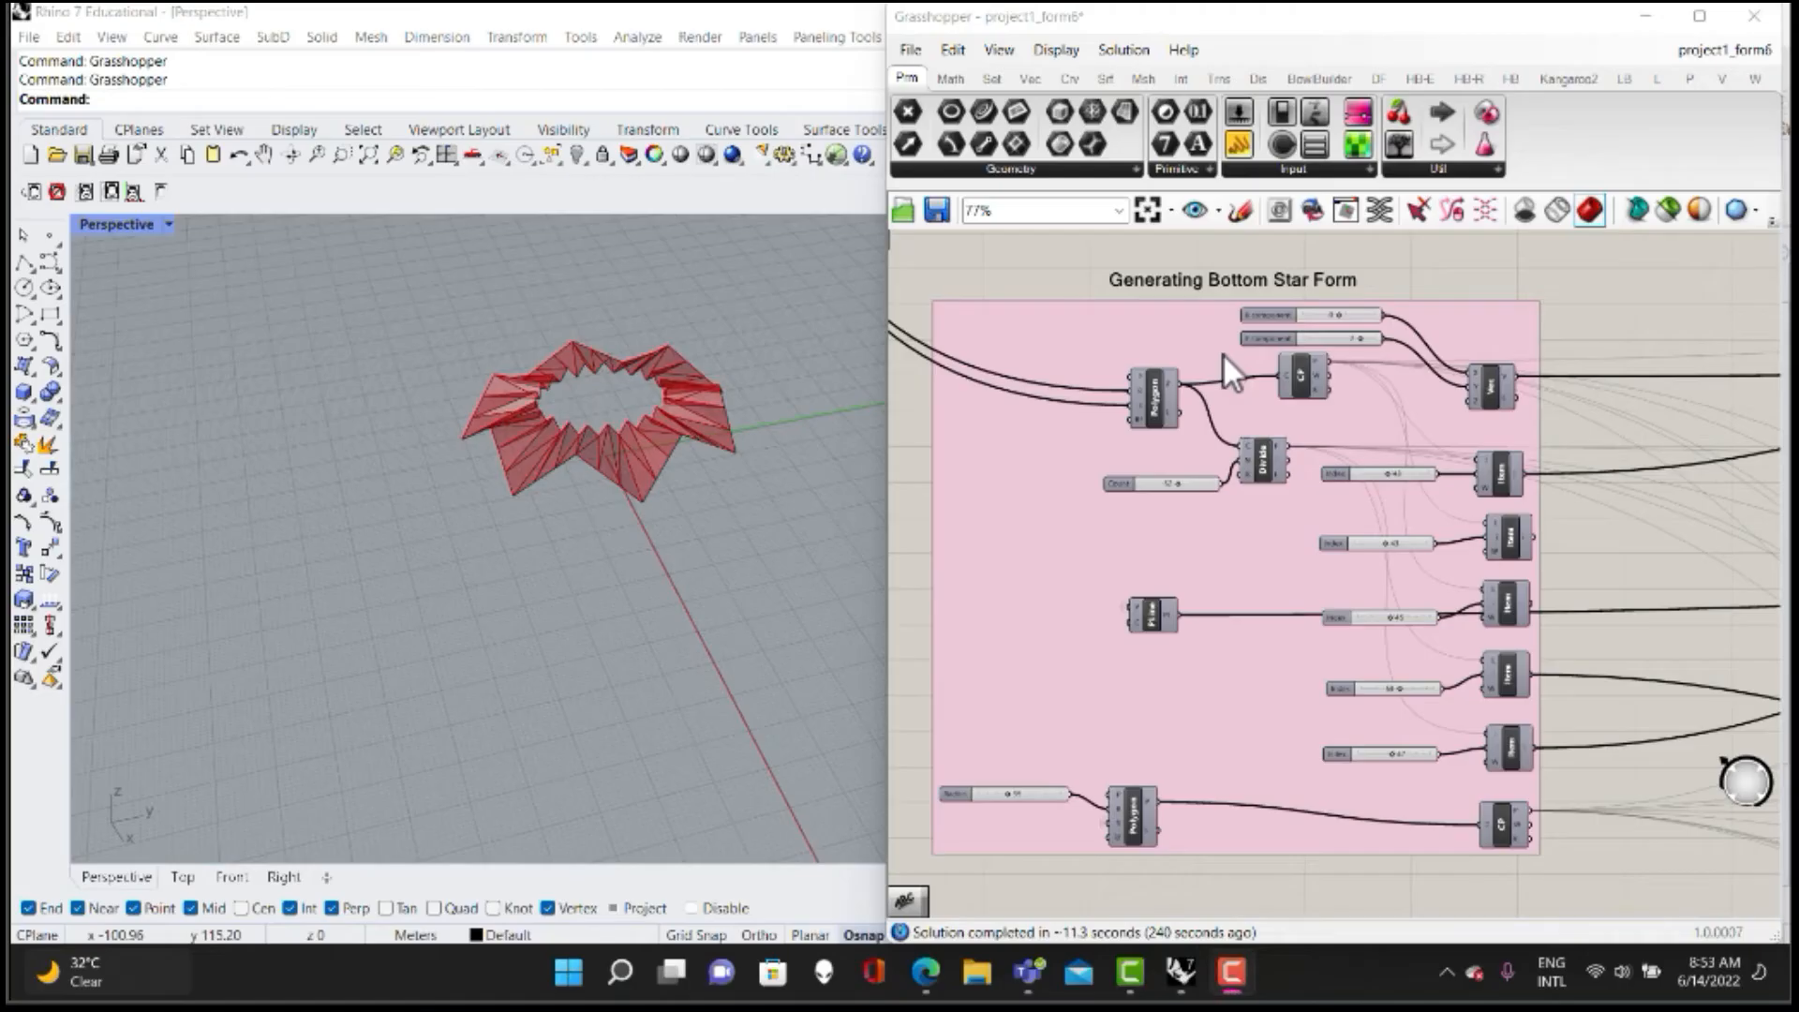
Turn on the preview of the upper Polygon component in the Generating Bottom Star Form group.
left_click(1150, 395)
right_click(1043, 270)
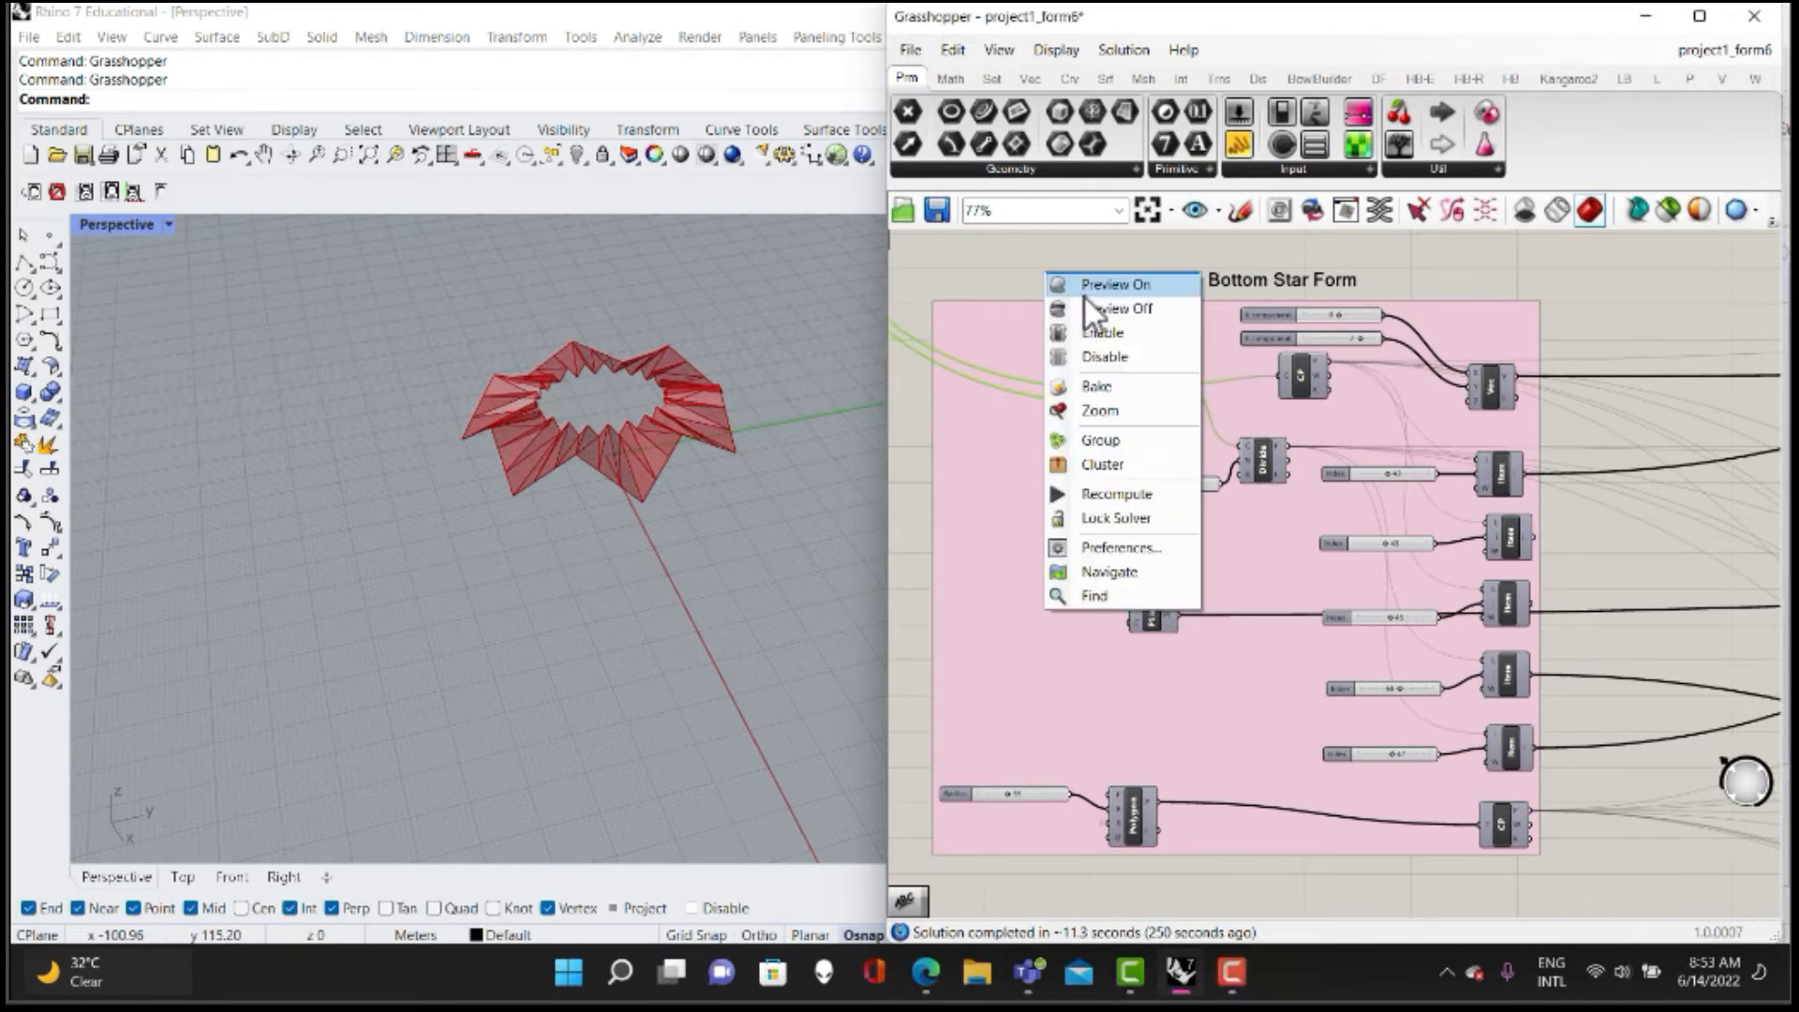
left_click(1086, 289)
left_click(1055, 266)
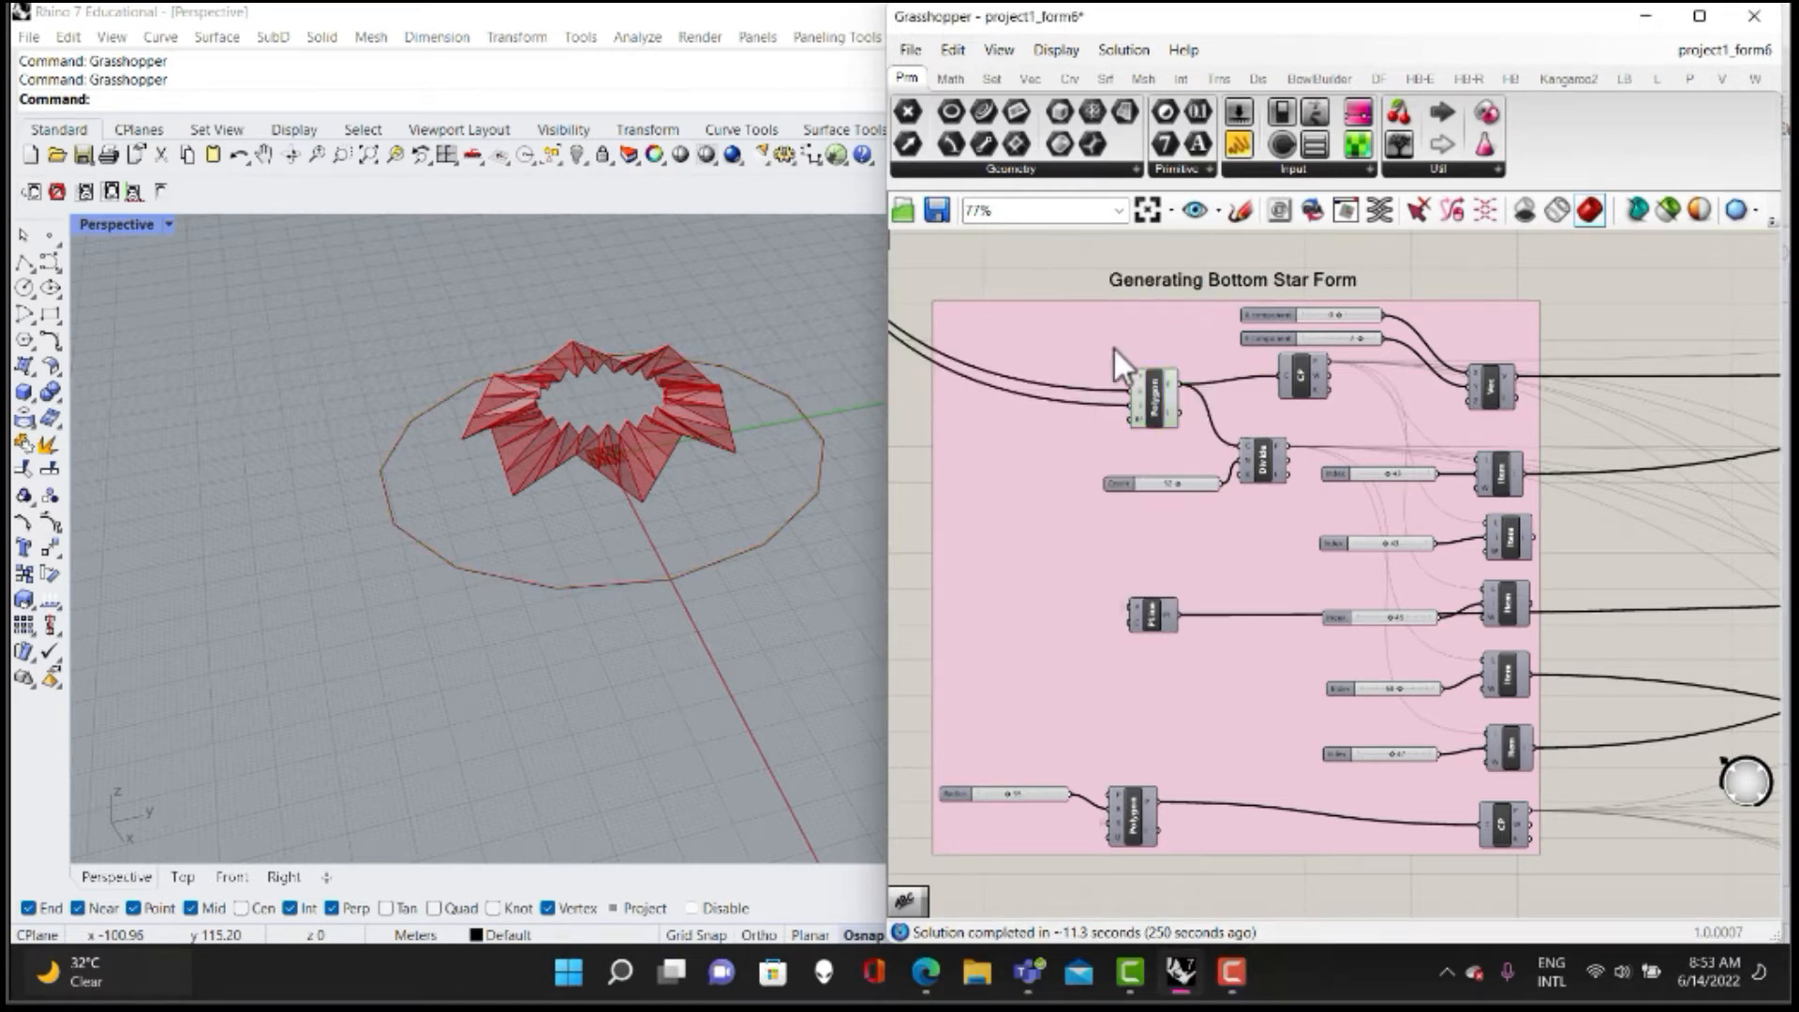
Turn on the preview of the Divide component to show the division points along the large bottom polygon.
left_click(1269, 456)
right_click(1068, 283)
left_click(1074, 288)
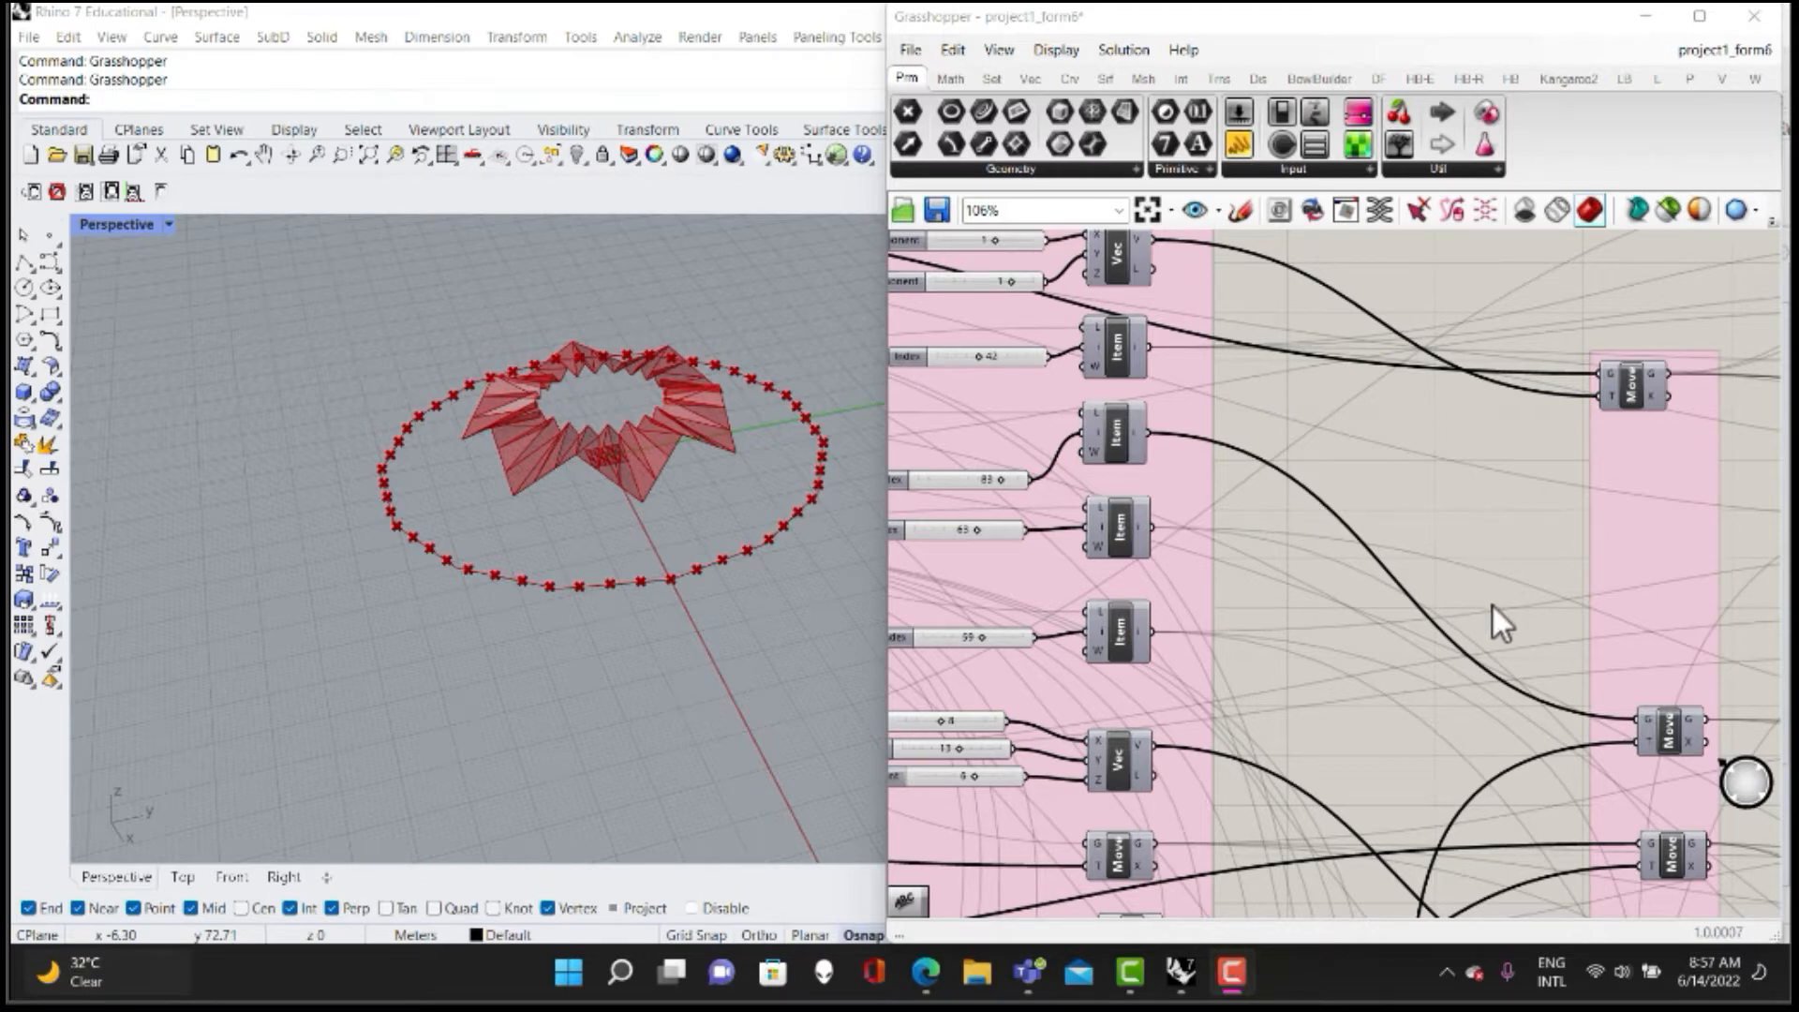
Turn on the preview of the fifth visible Loft component in the bottom star form, the third one that feeds a Flip.
right_click_drag(1492, 603, 1365, 570)
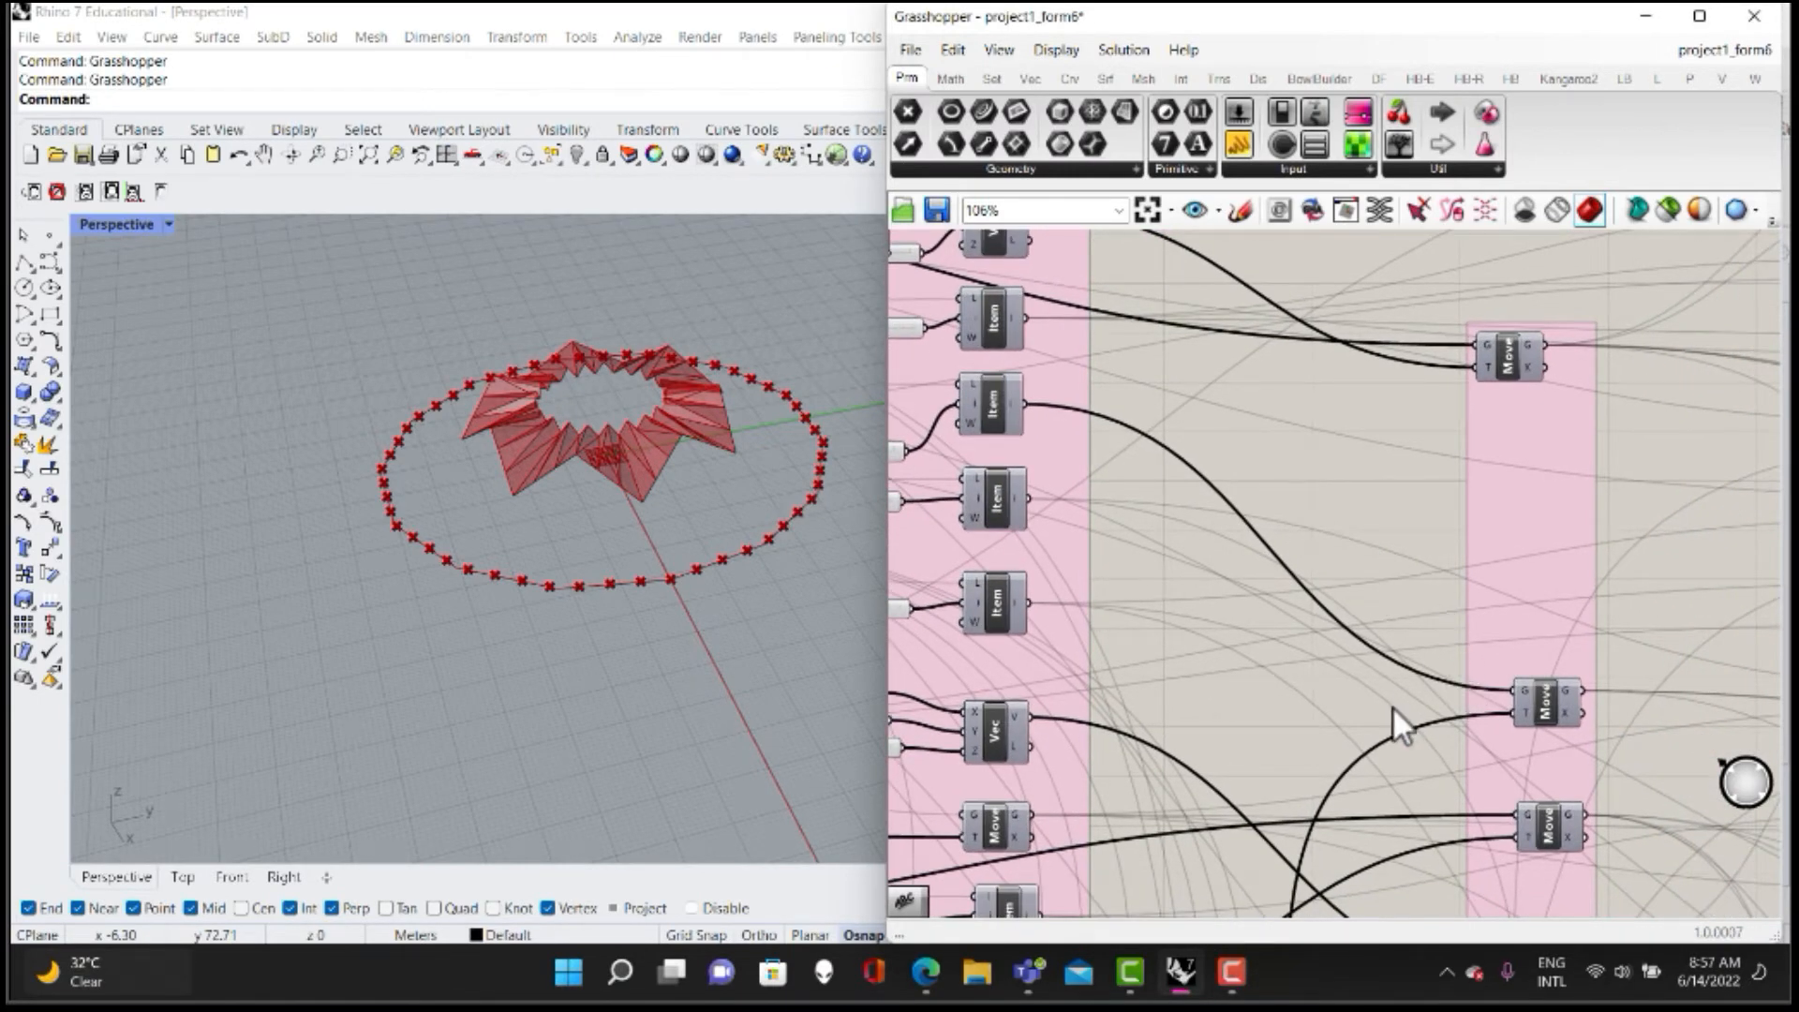
right_click_drag(1557, 613, 1311, 601)
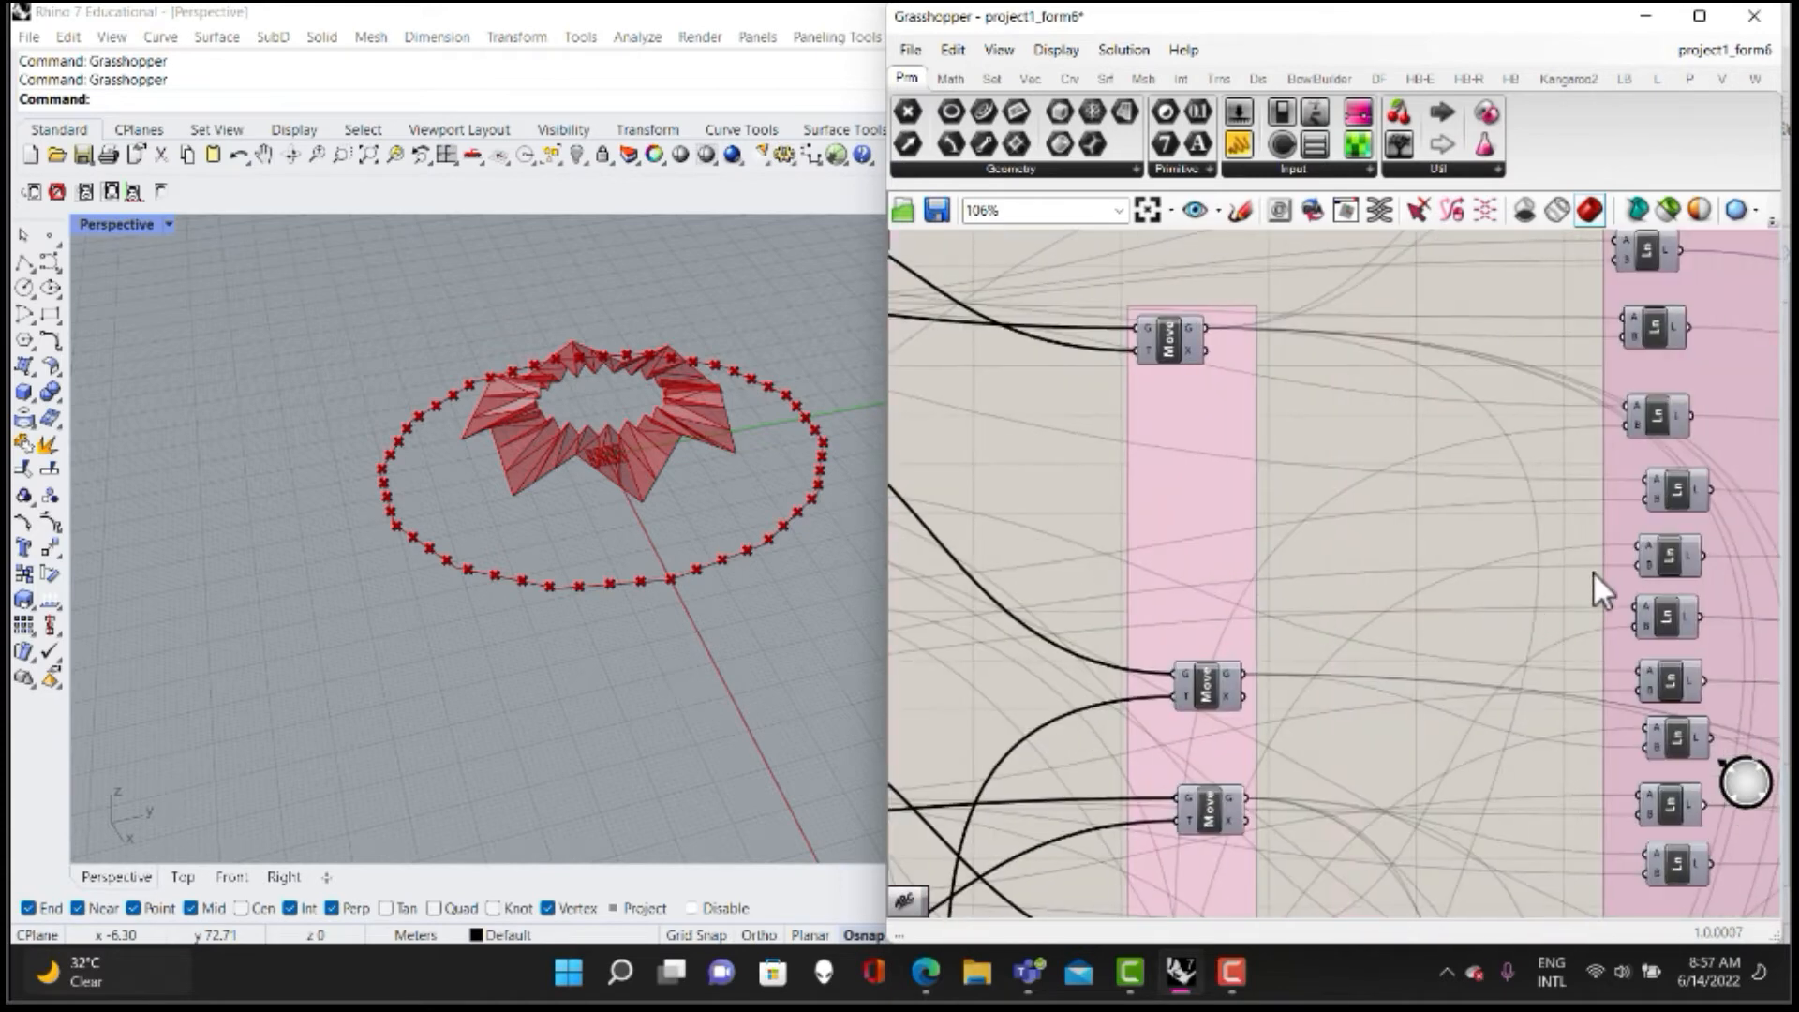
right_click_drag(1593, 573, 1369, 574)
right_click_drag(1476, 661, 1374, 569)
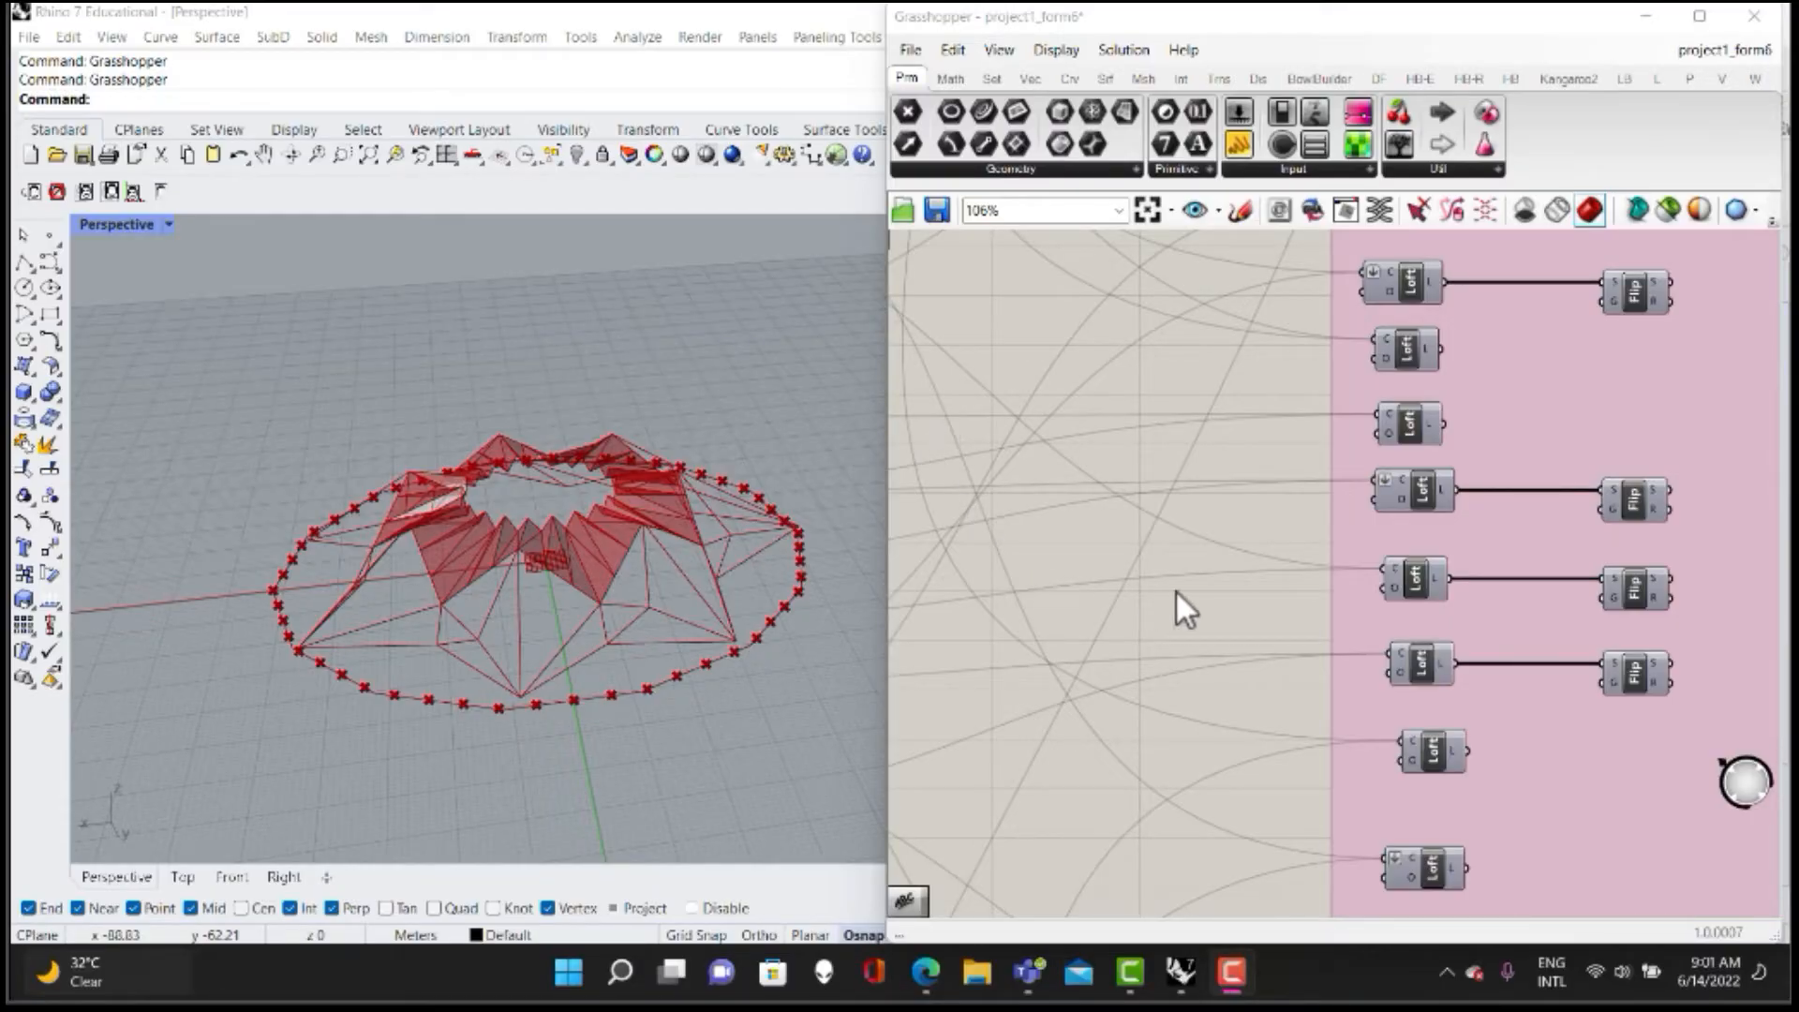
left_click(1414, 581)
right_click(1093, 525)
left_click(1158, 532)
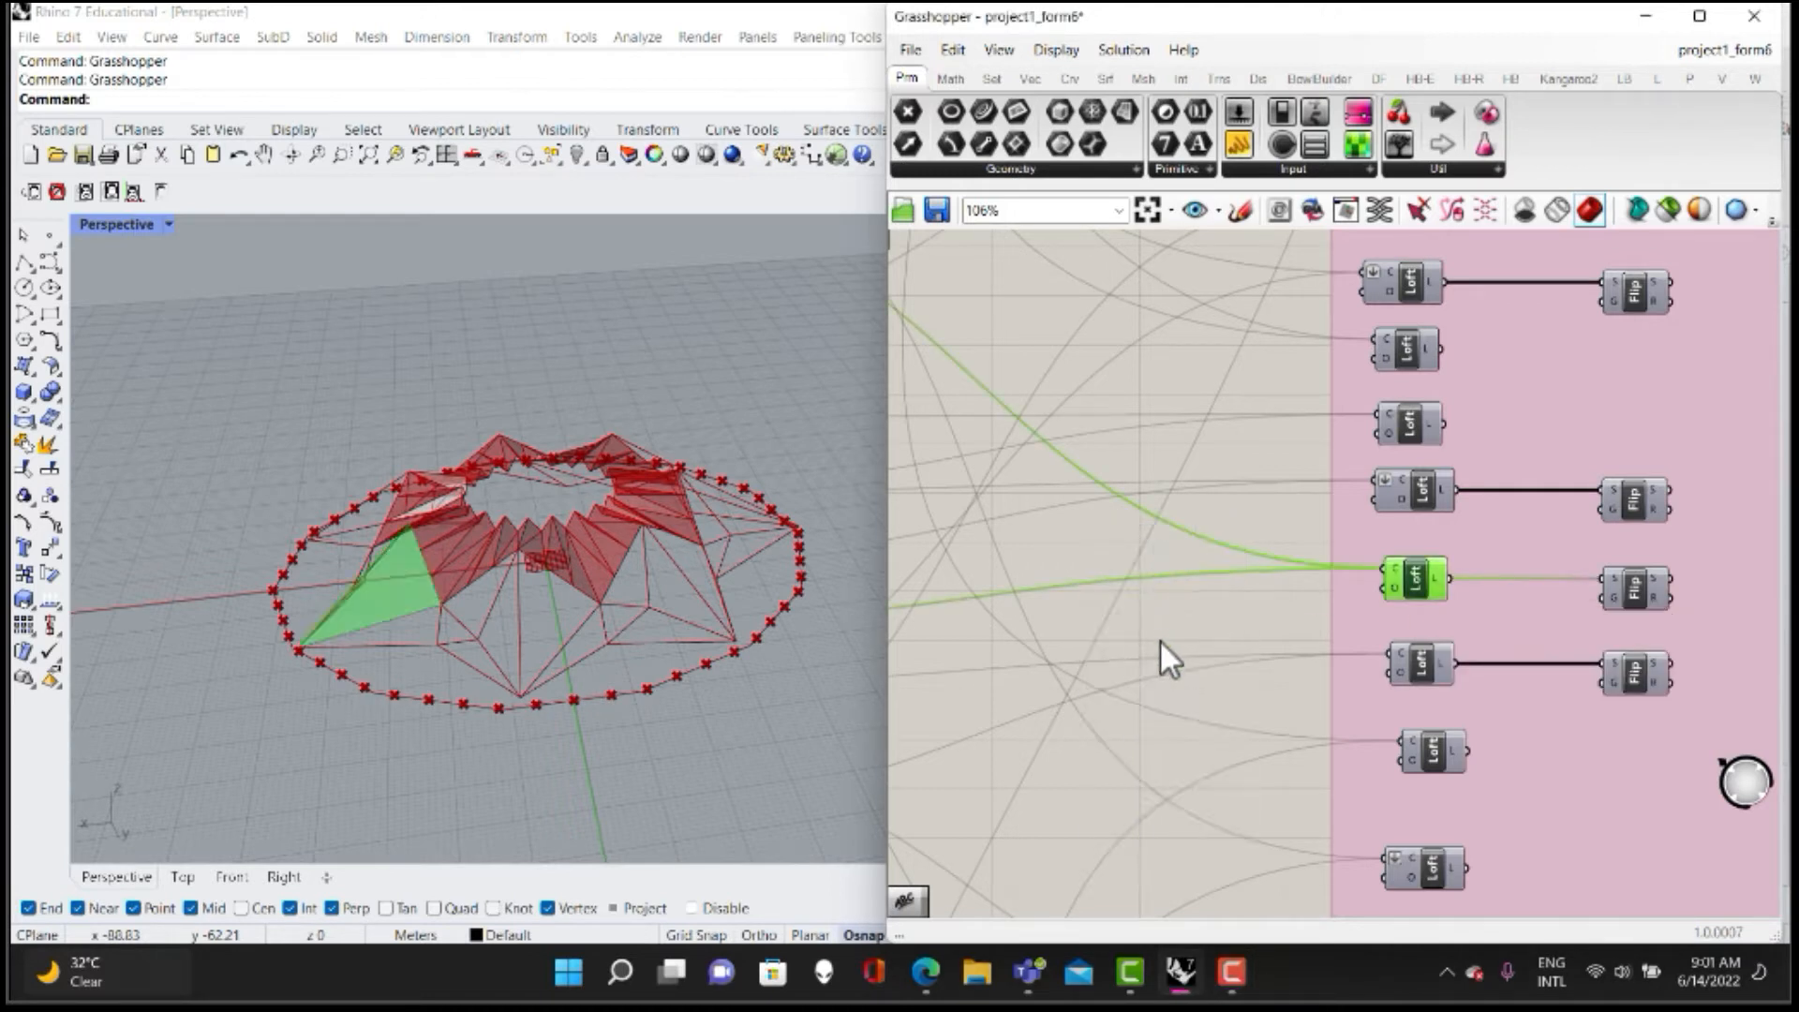
left_click(1161, 644)
Turn on the preview of the seventh visible Loft component in the bottom star form, just below the ones feeding Flip.
left_click(1433, 751)
right_click(1247, 682)
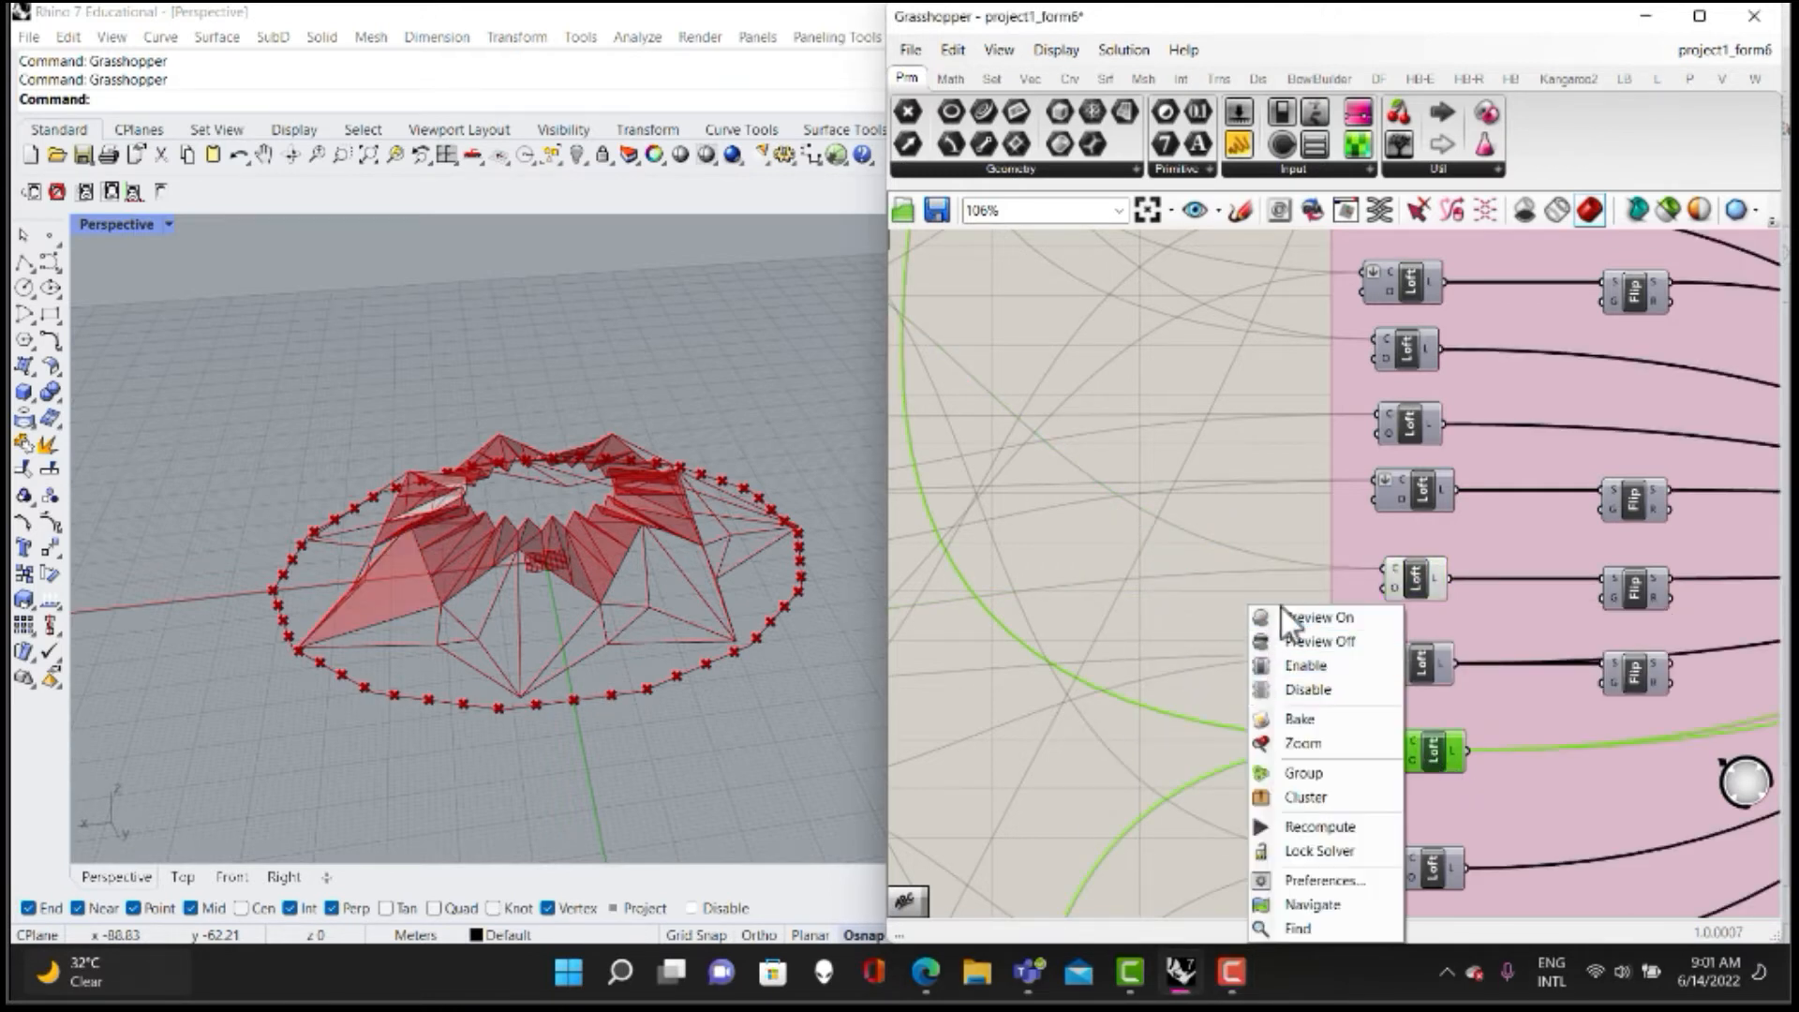
left_click(1282, 614)
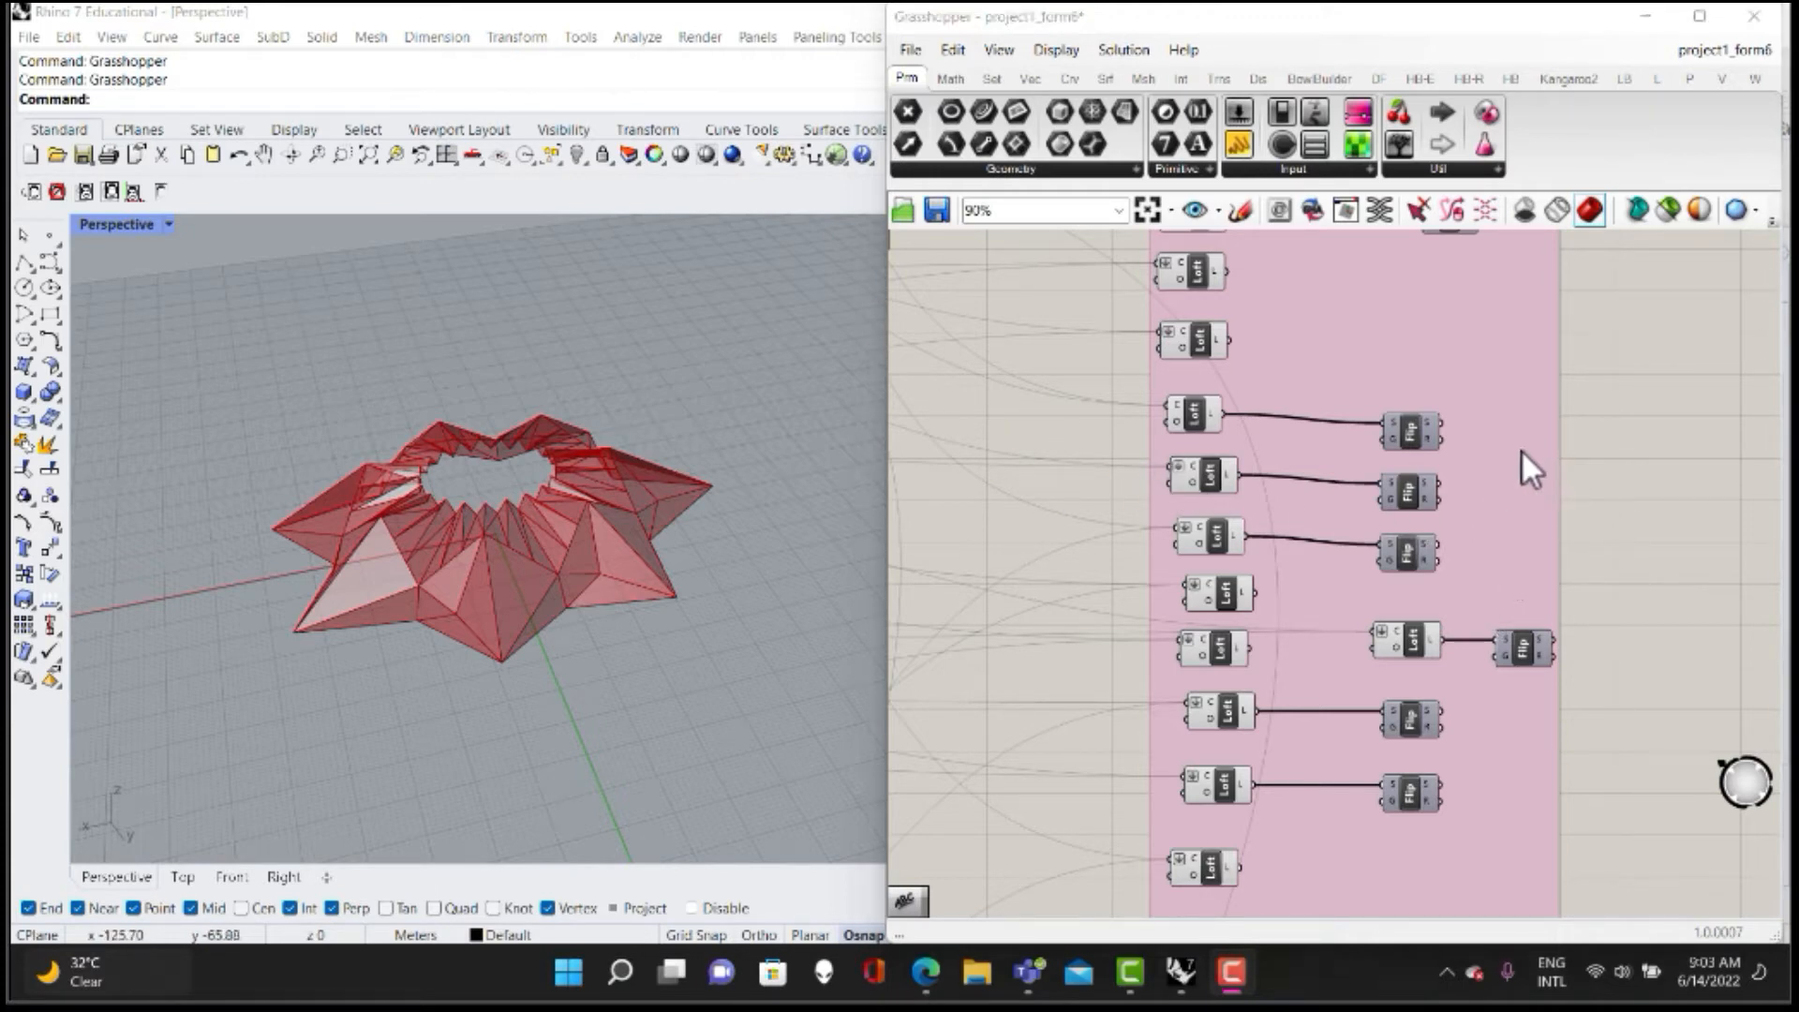
Examine the definition from the bottom star Loft and Flip components onward to the Merge and Scale components and the groups beyond.
right_click(1489, 469)
scroll(1607, 405, "down", 4)
right_click_drag(1613, 401, 1390, 597)
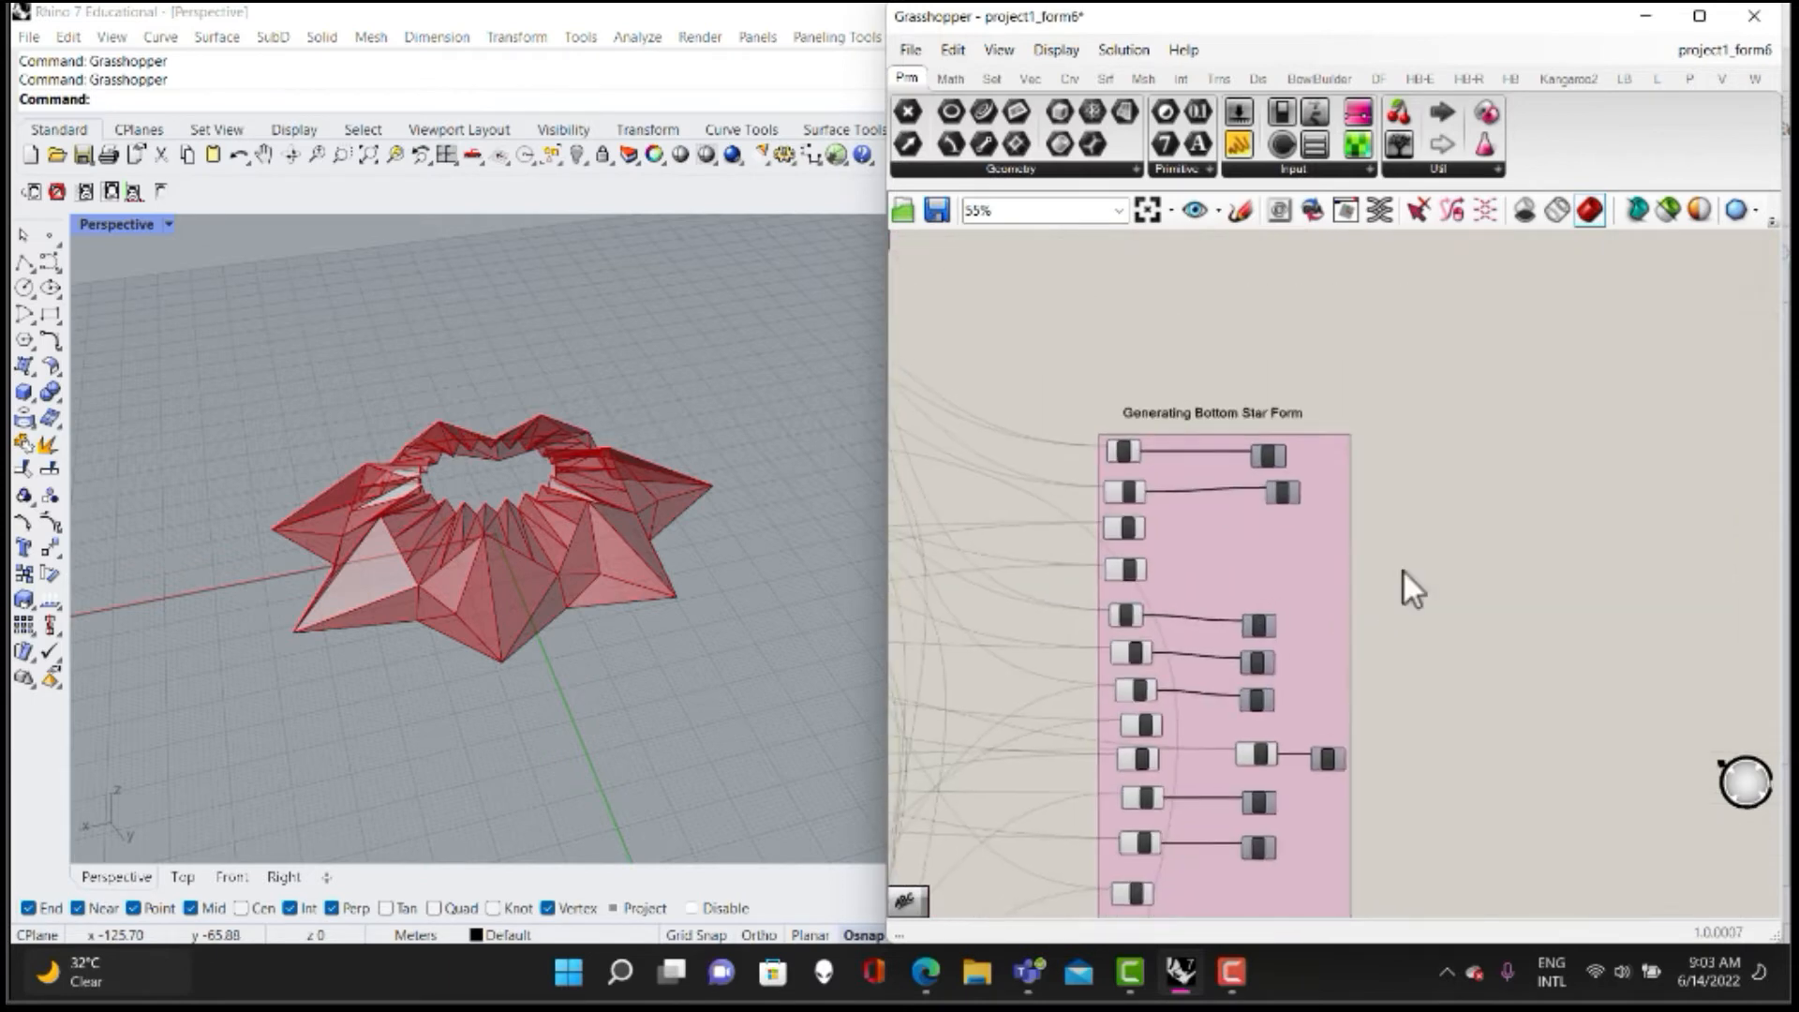
right_click_drag(1494, 414, 1374, 562)
scroll(1388, 551, "down", 3)
right_click_drag(1413, 389, 1411, 684)
scroll(1352, 514, "up", 6)
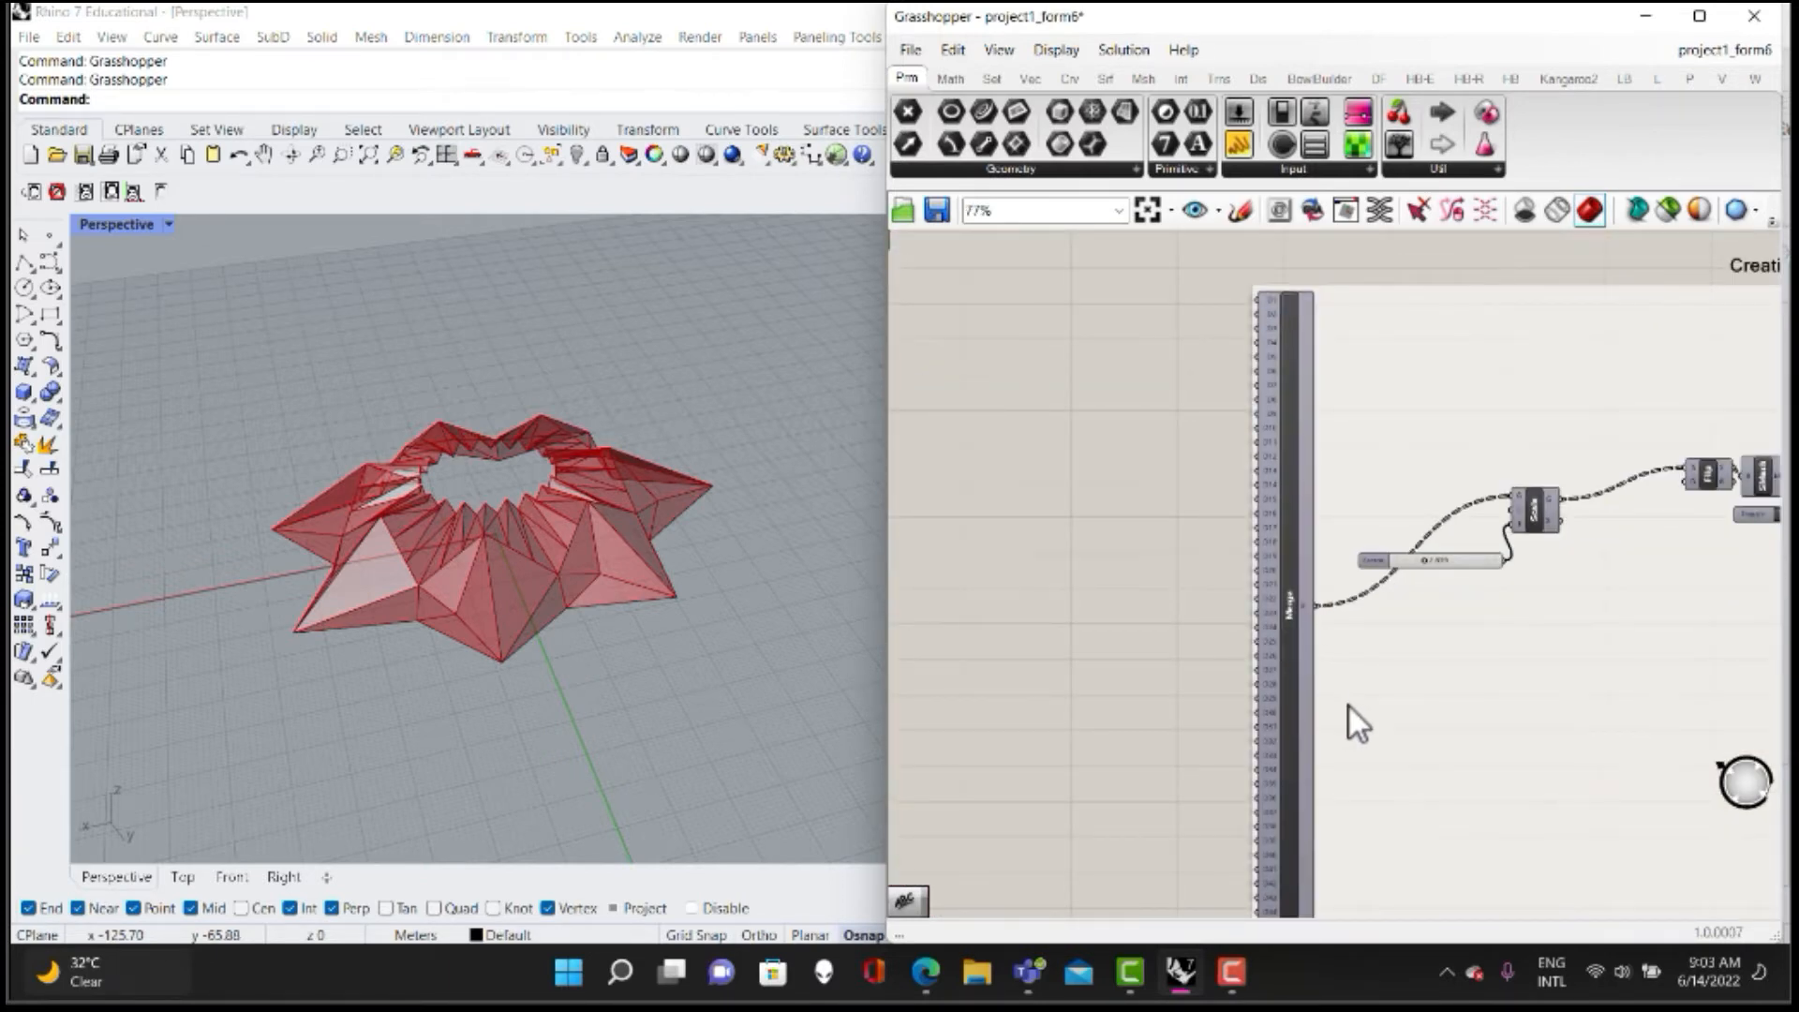
right_click_drag(1442, 719, 1295, 562)
scroll(1311, 586, "down", 9)
right_click_drag(1366, 672, 1272, 393)
scroll(1302, 743, "up", 12)
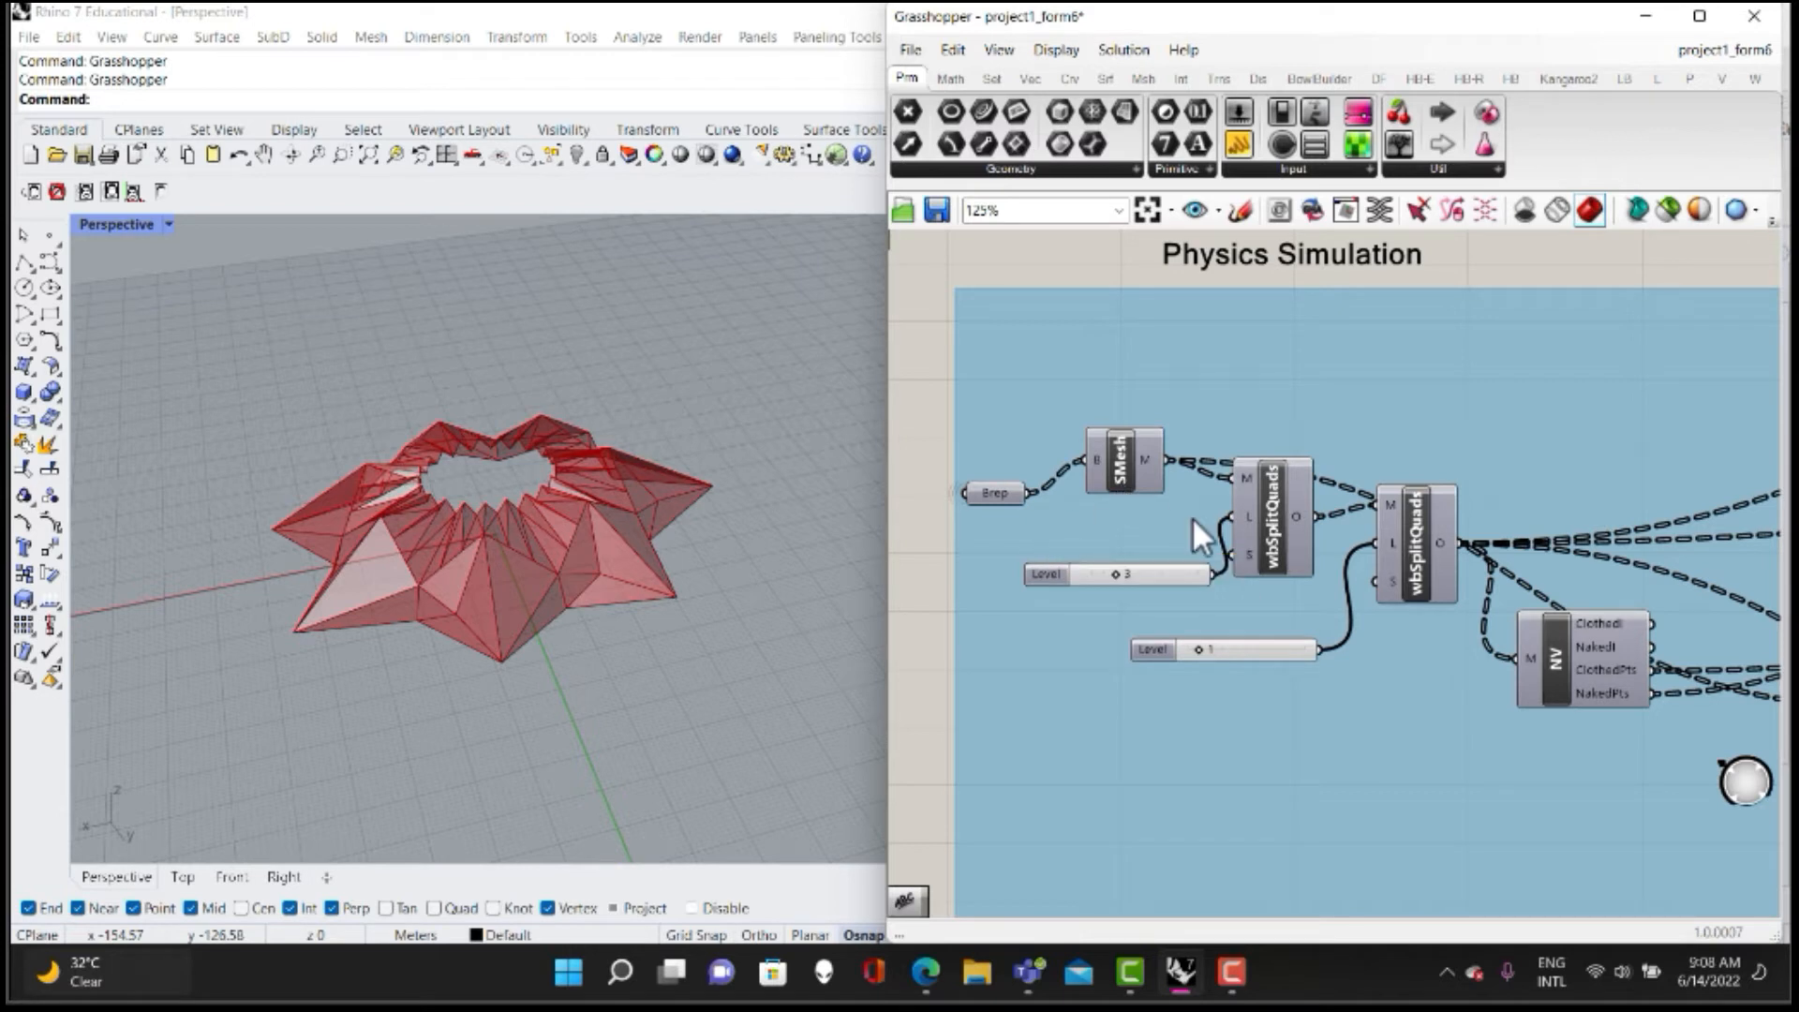
Turn on the preview of the first wbSplitQuads component in the Physics Simulation group to show the subdivided star mesh.
left_click(1281, 511)
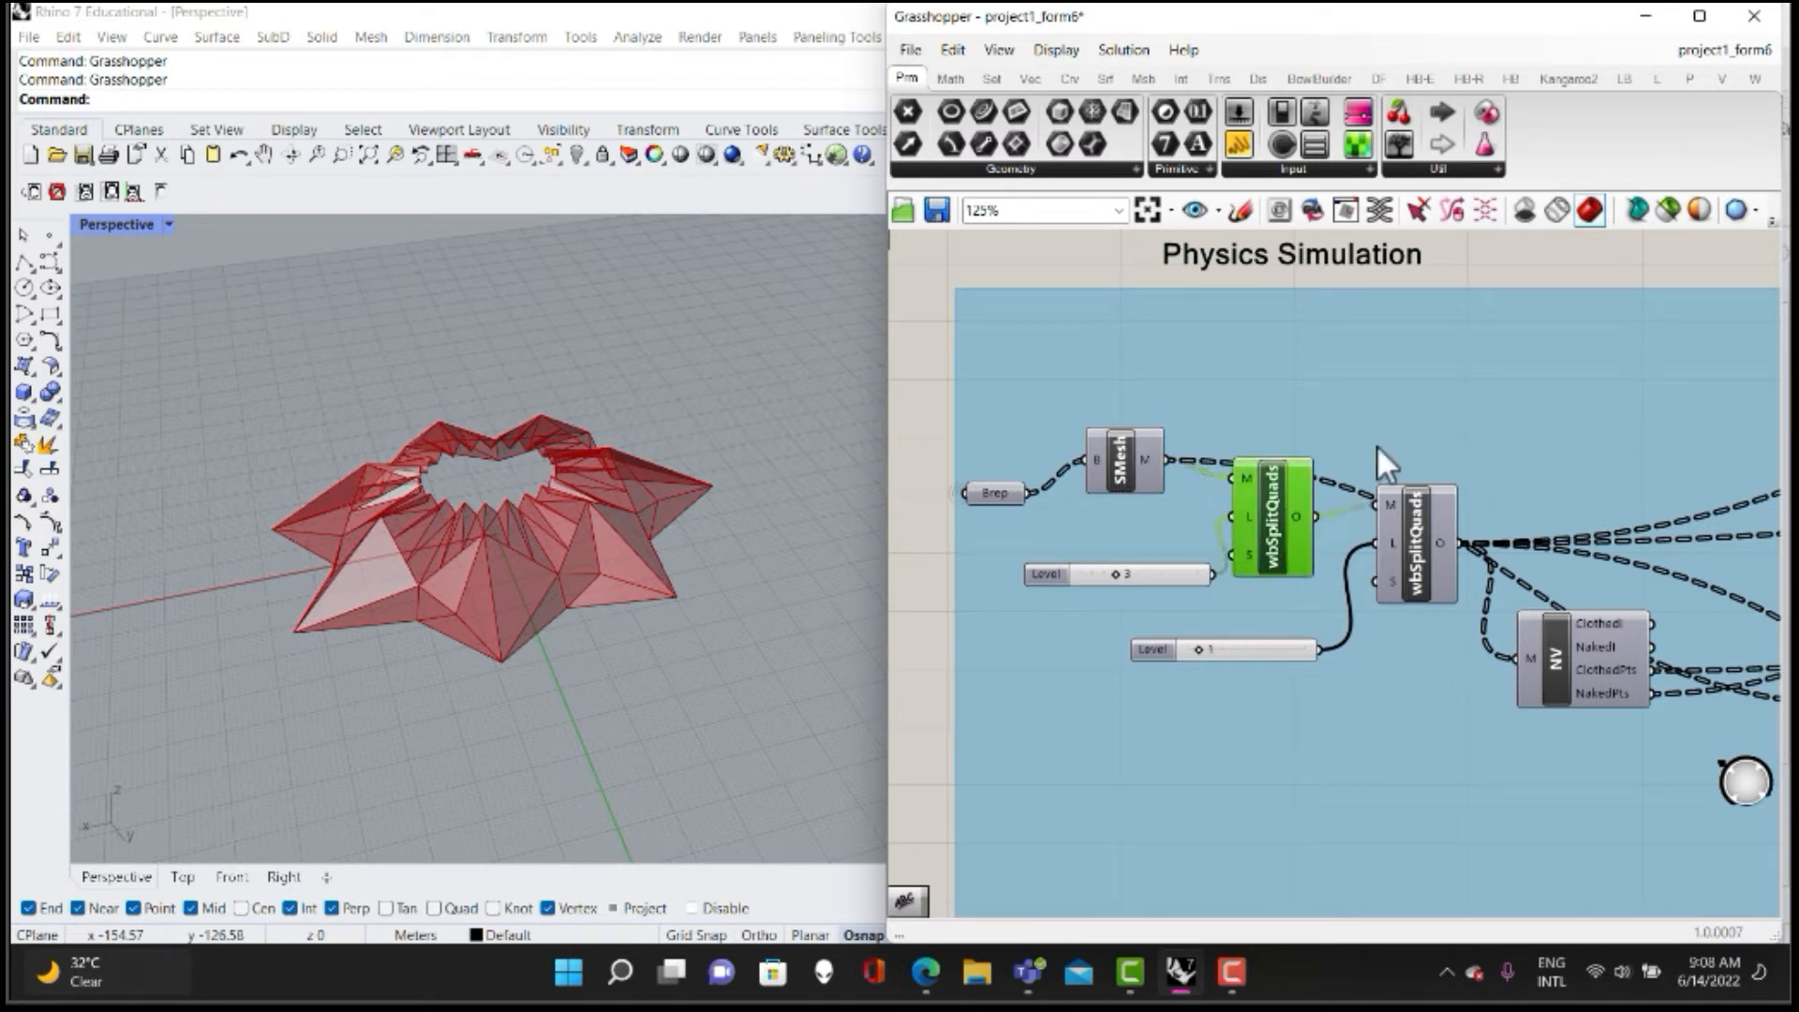
middle_click(1531, 260)
left_click(1555, 279)
left_click(1457, 414)
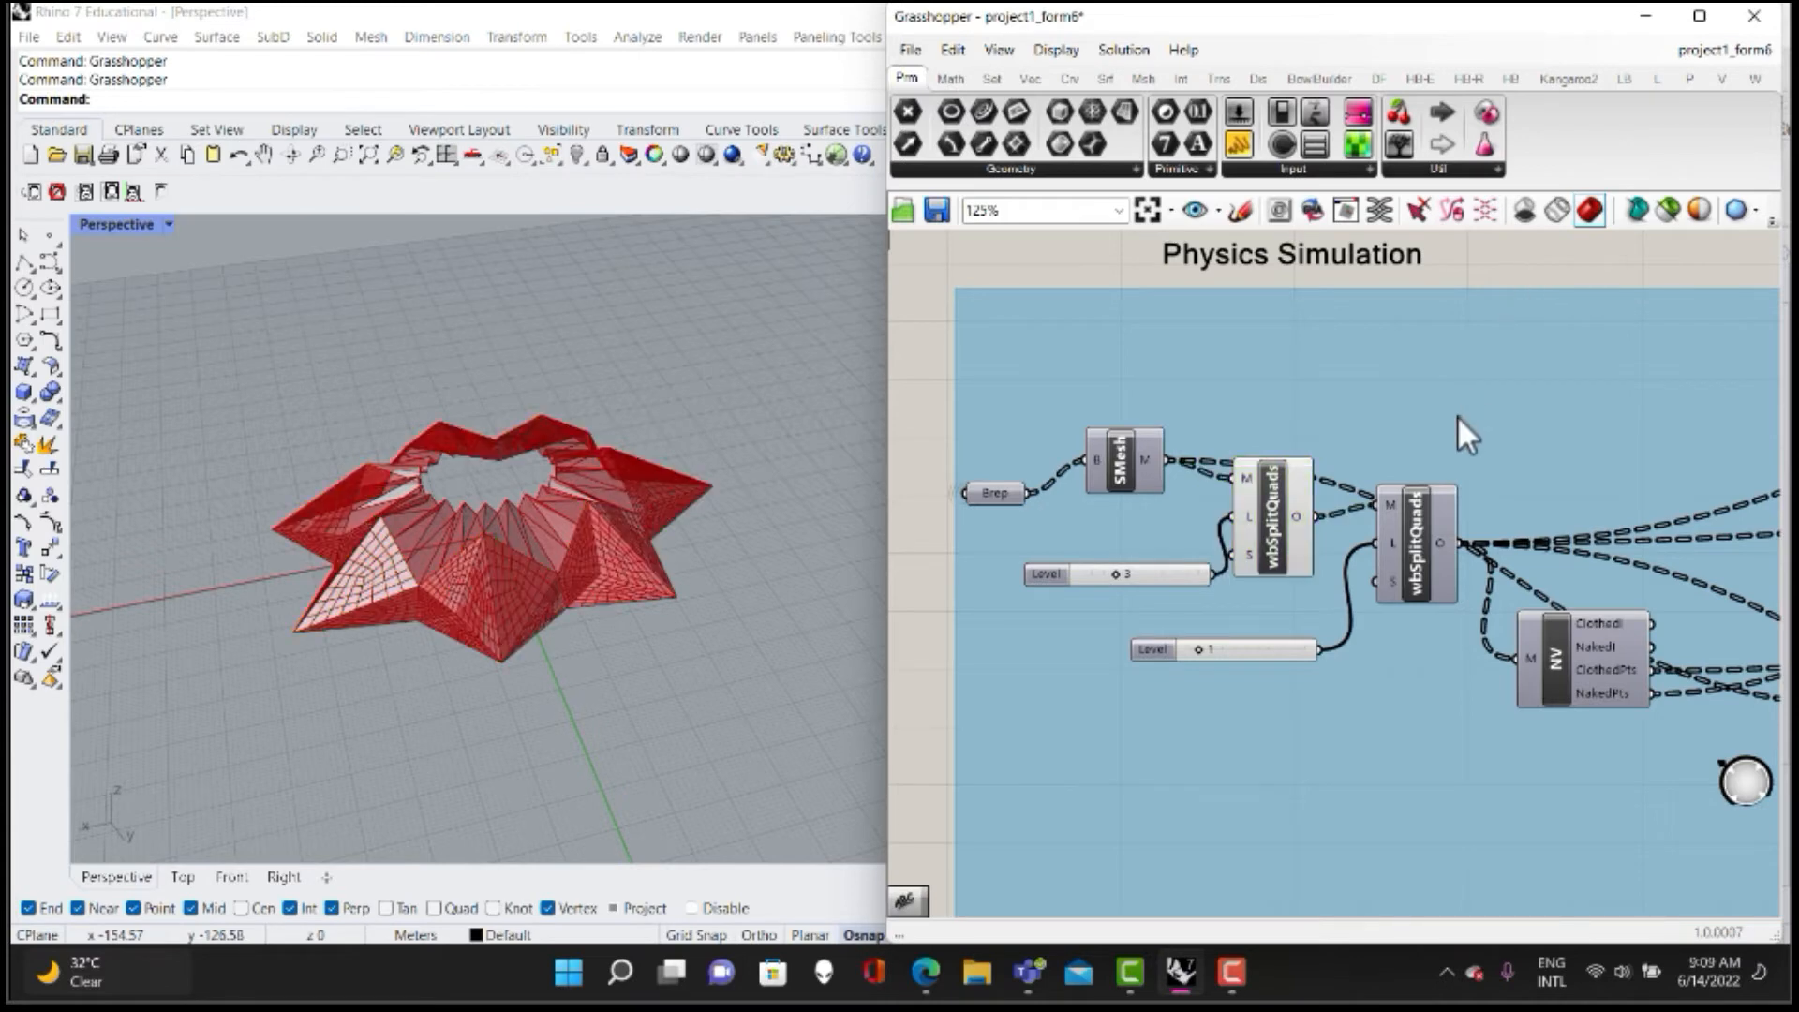
Examine the Physics Simulation group from the wbSplitQuads components through the NV, Anchor, EdgeLengths and Load goals to the Entwine and BouncySolver.
right_click_drag(1414, 486, 1294, 456)
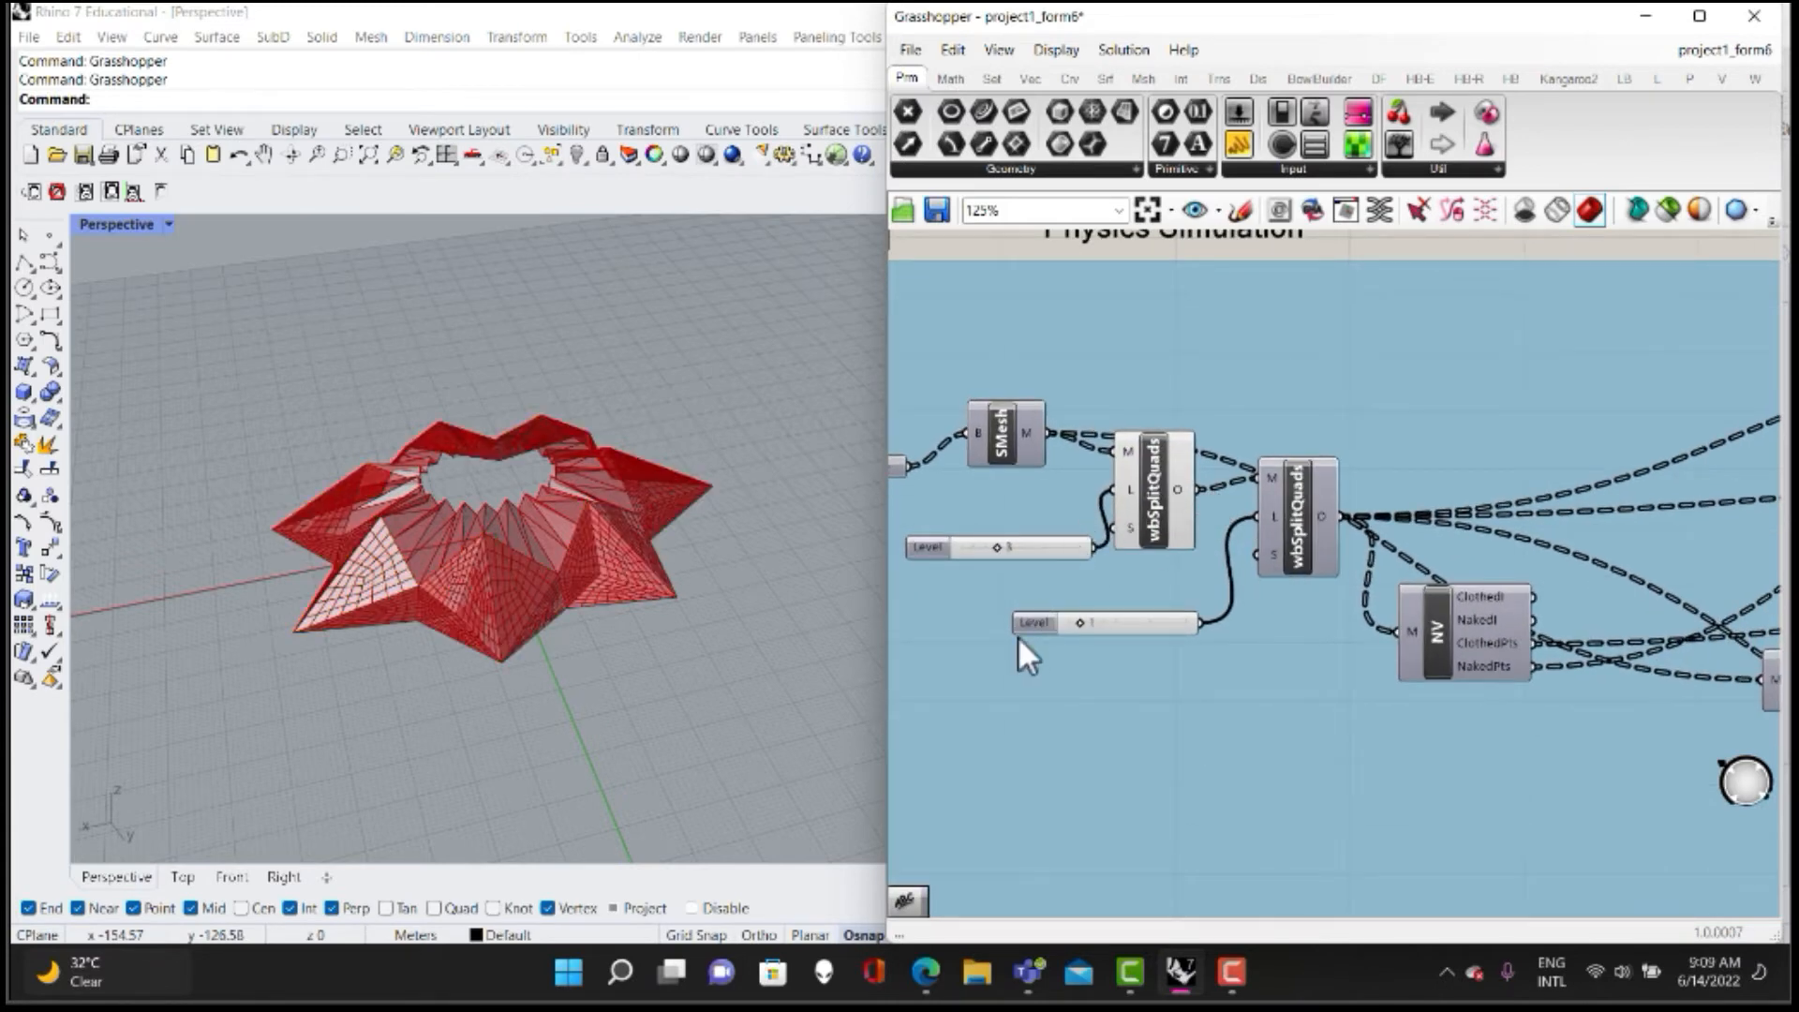
right_click_drag(1459, 543, 1250, 613)
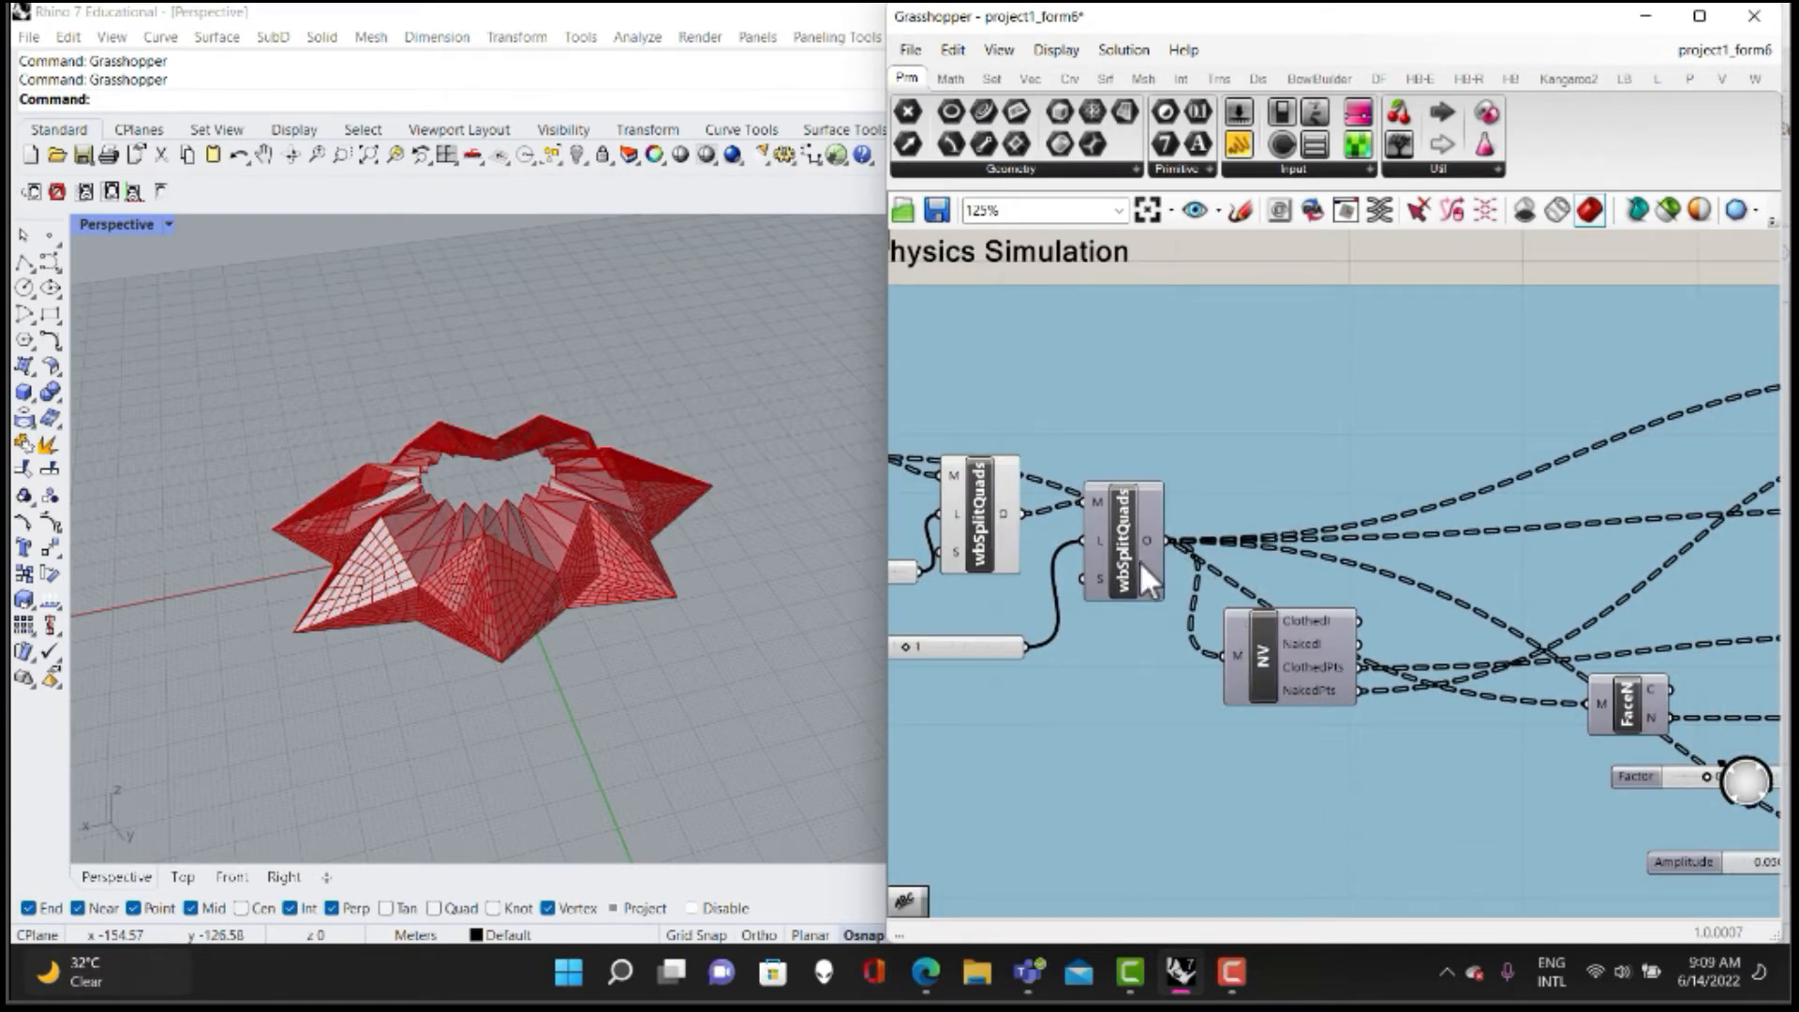
right_click_drag(1289, 677, 1188, 667)
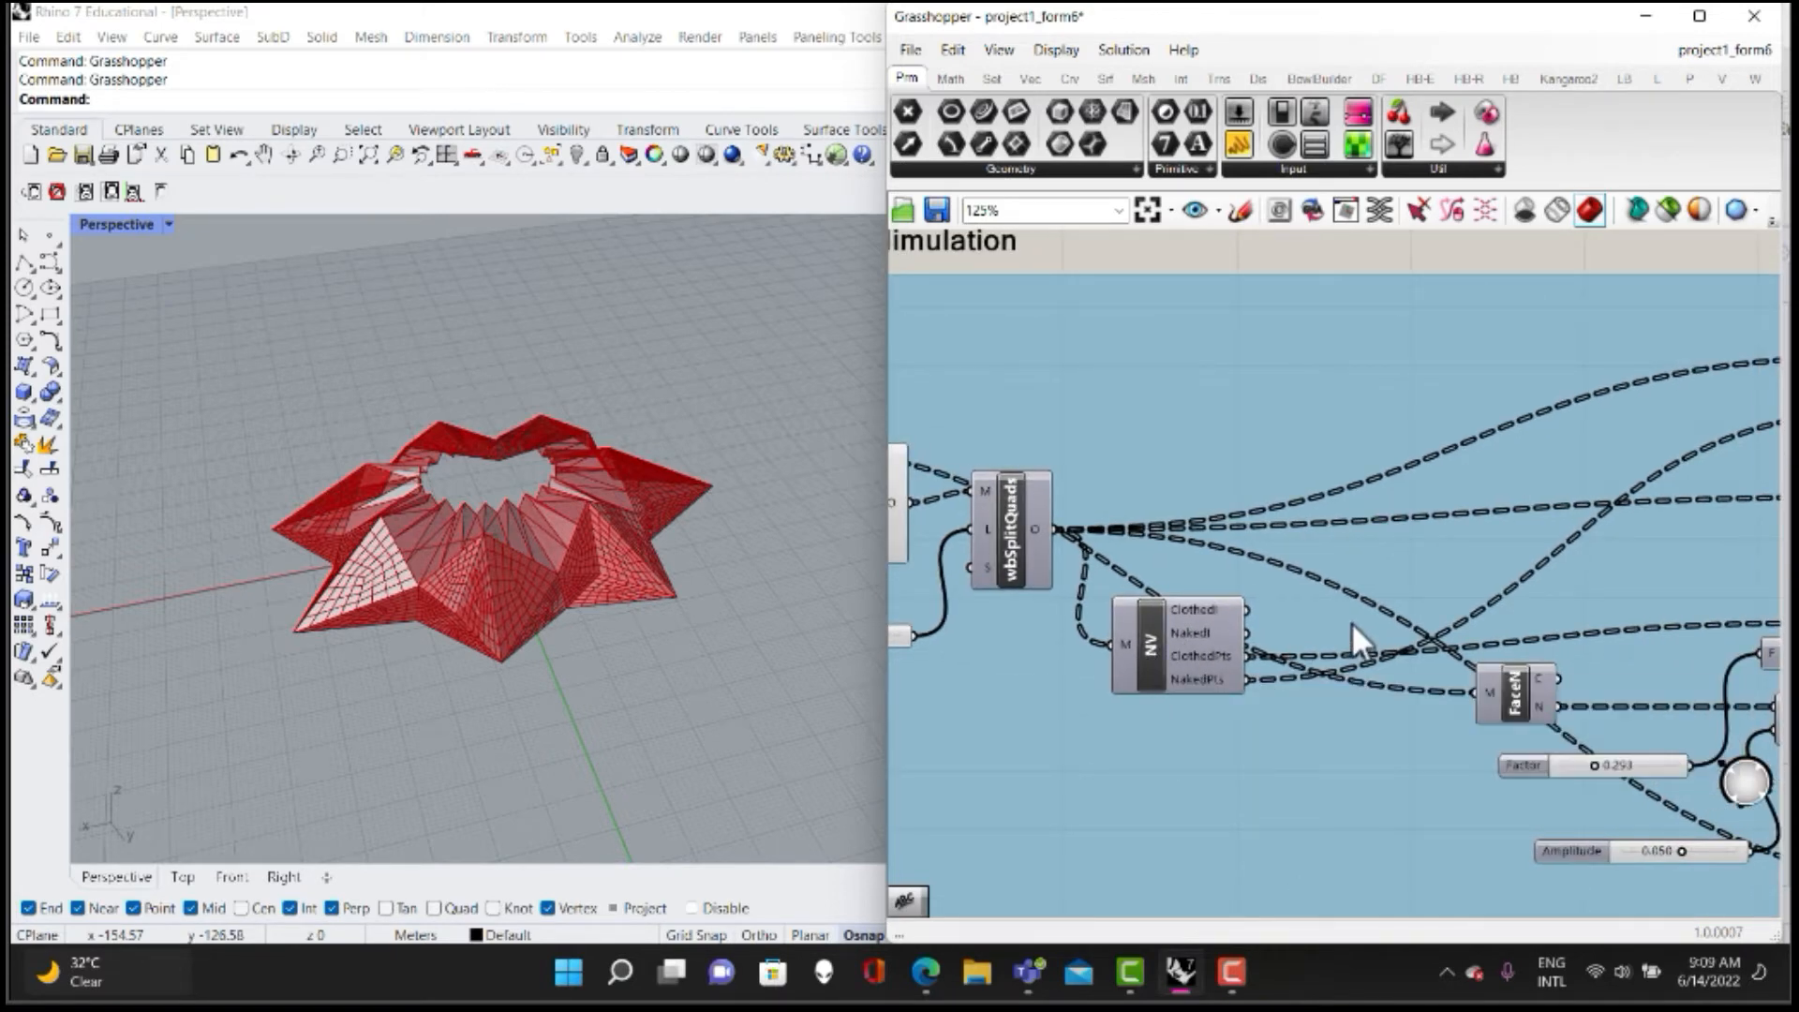
right_click_drag(1336, 616, 1206, 624)
right_click_drag(1499, 658, 1414, 563)
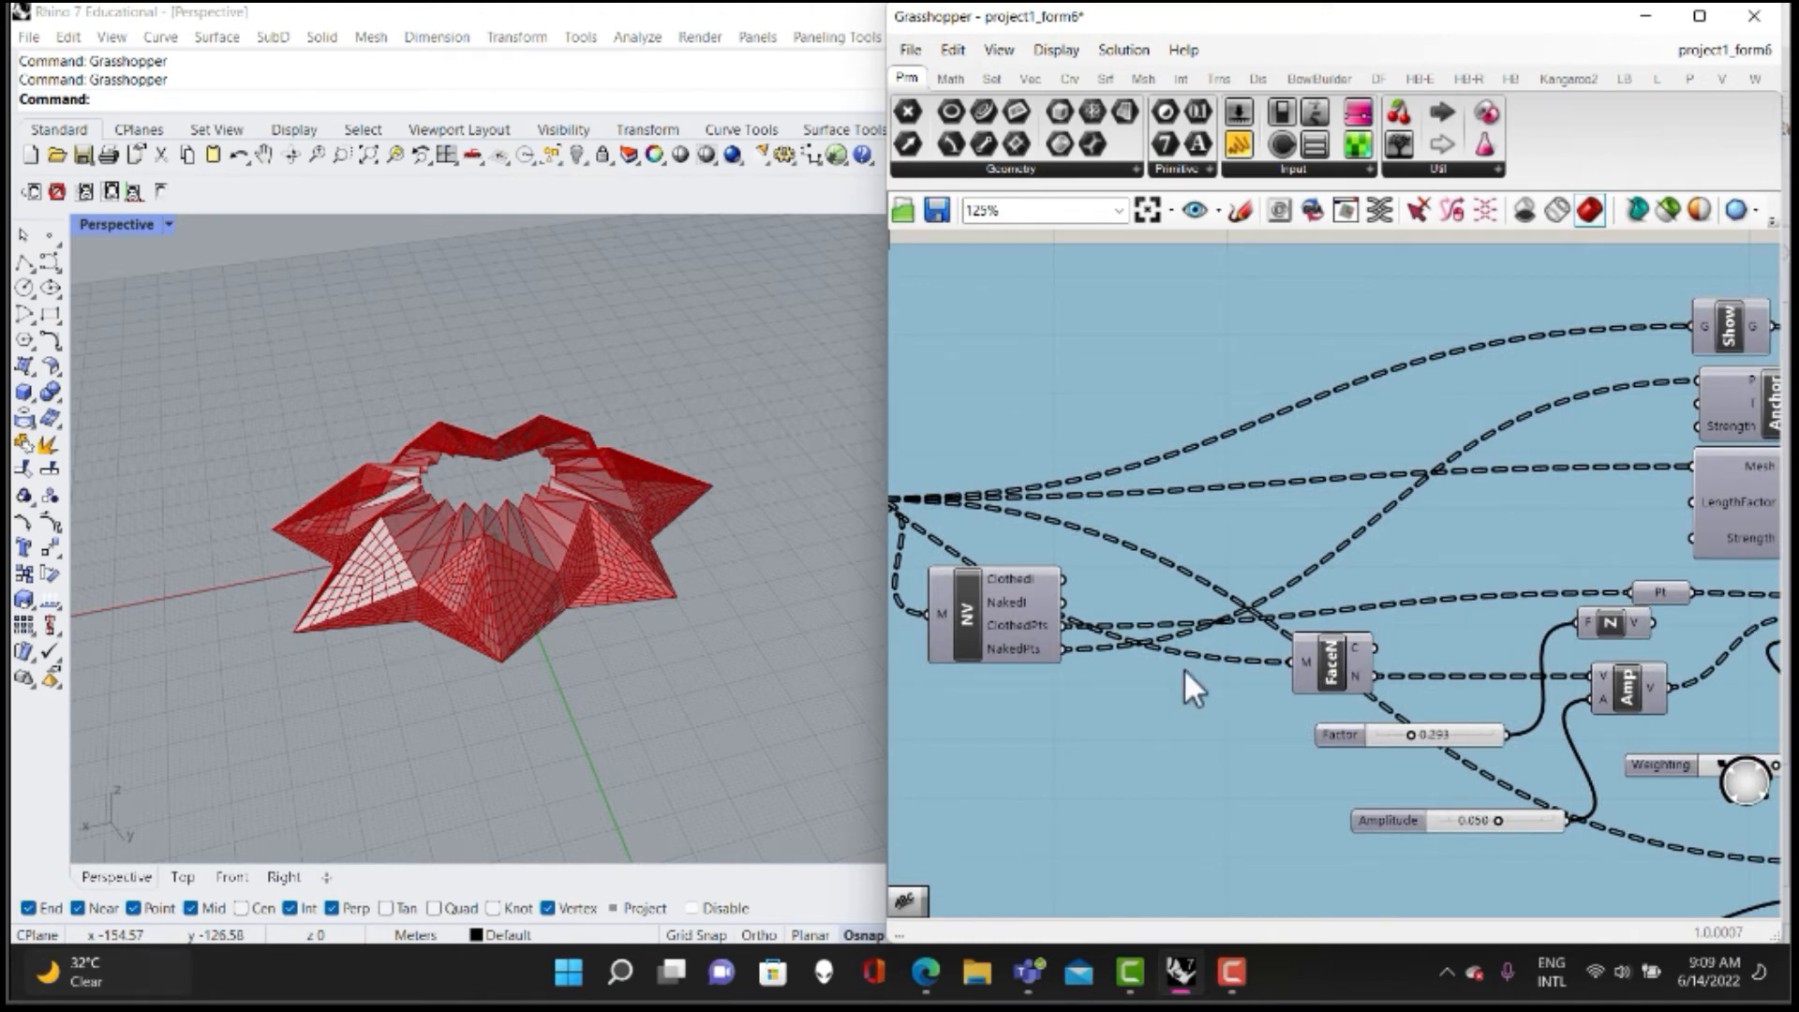
right_click_drag(1339, 608, 1268, 610)
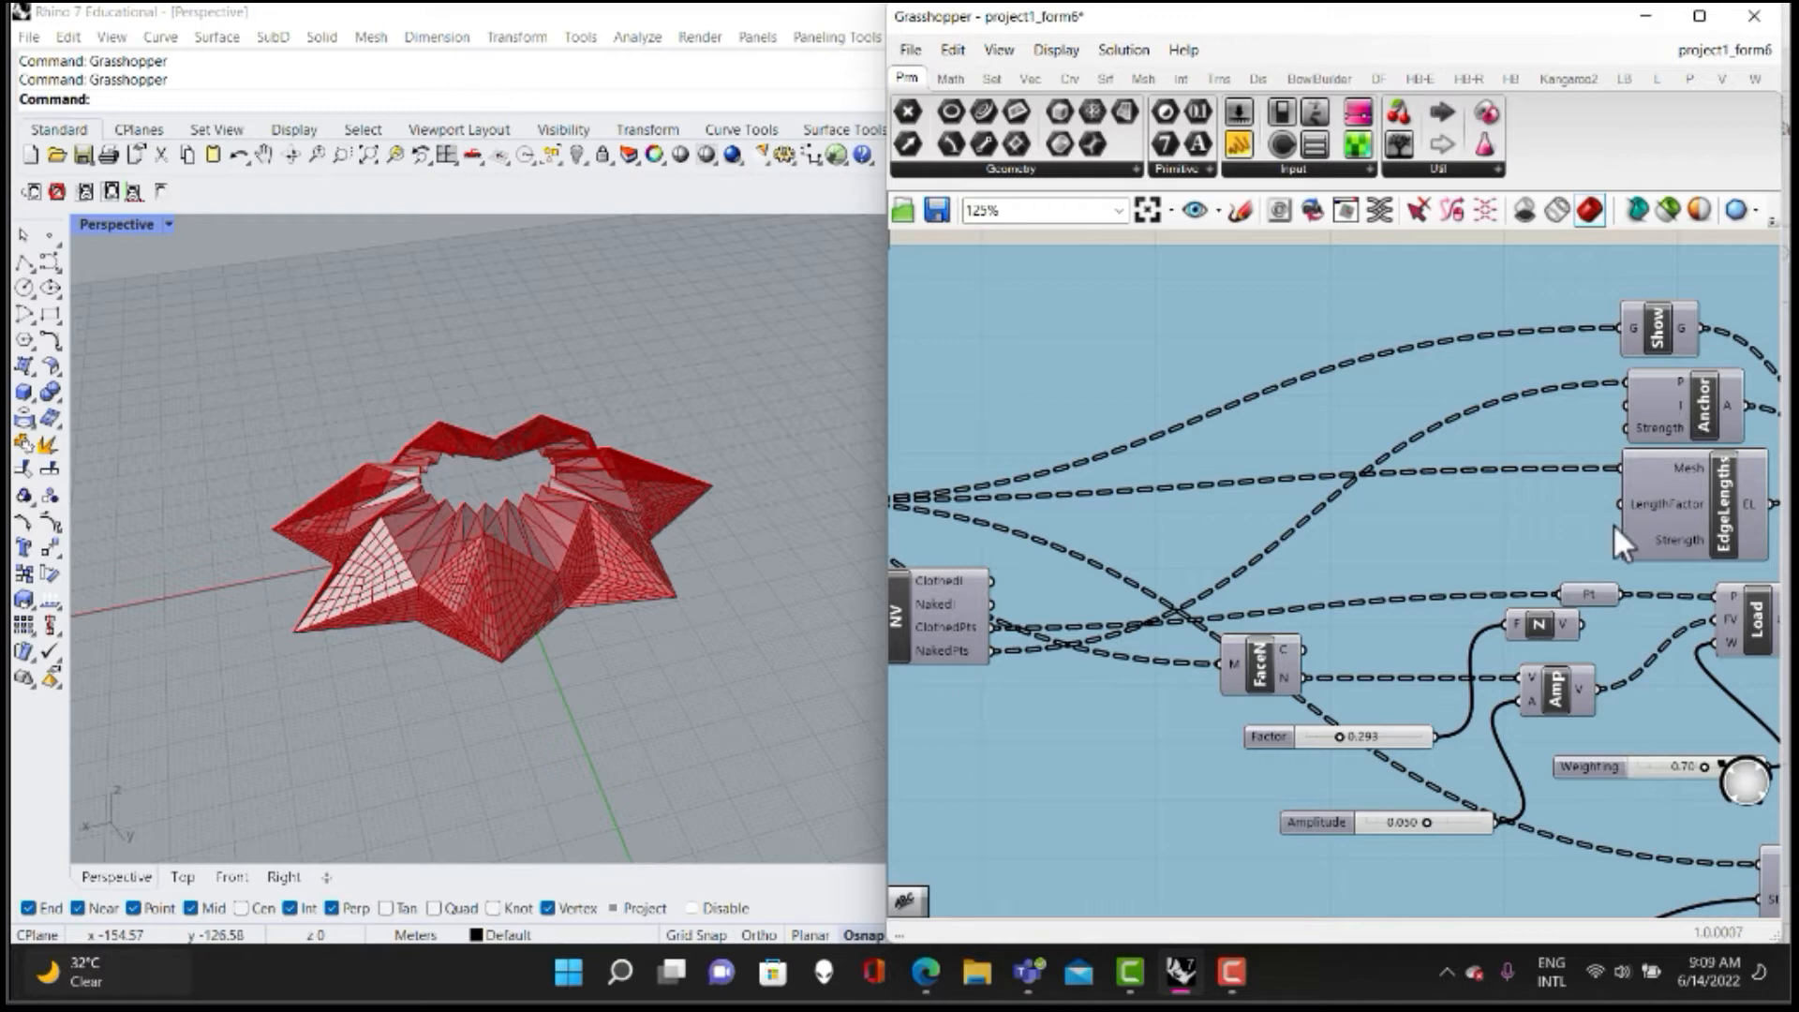
right_click_drag(1531, 578, 1448, 568)
right_click_drag(1580, 496, 1433, 522)
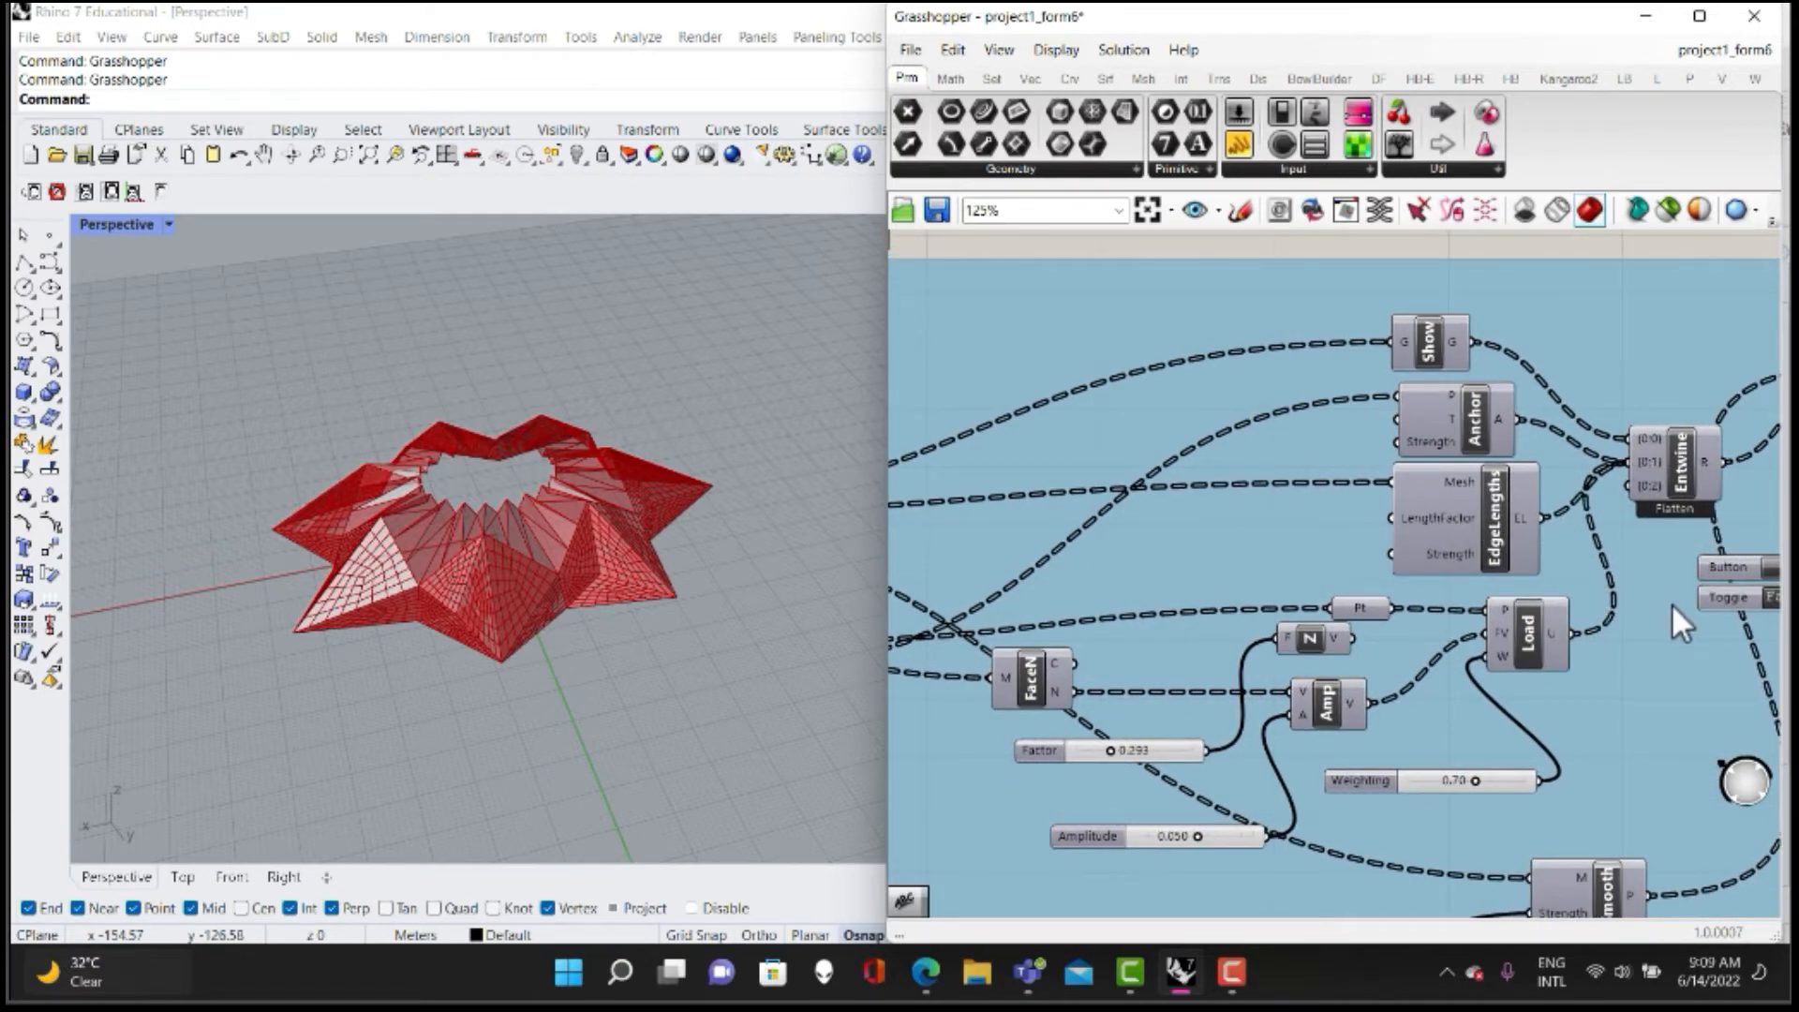
right_click_drag(1672, 603, 1397, 579)
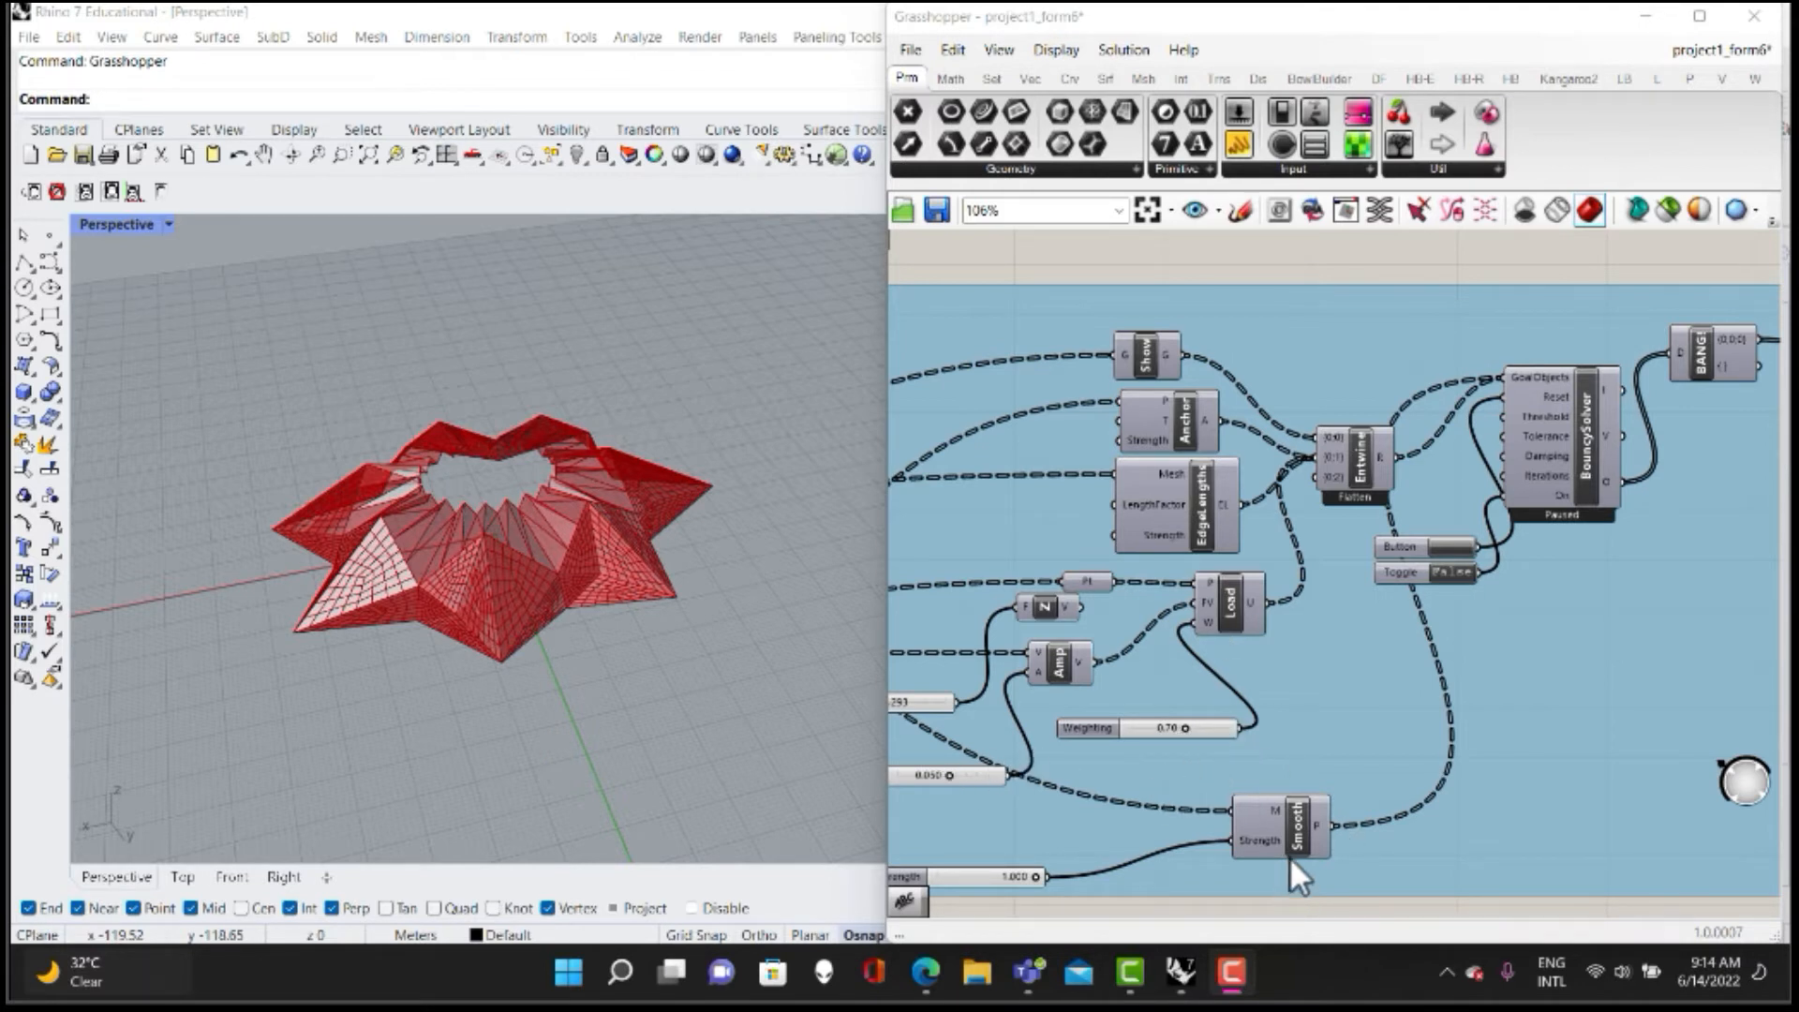
Set the Boolean toggle feeding the BouncySolver to True to run the physics simulation.
mouse_move(1274, 833)
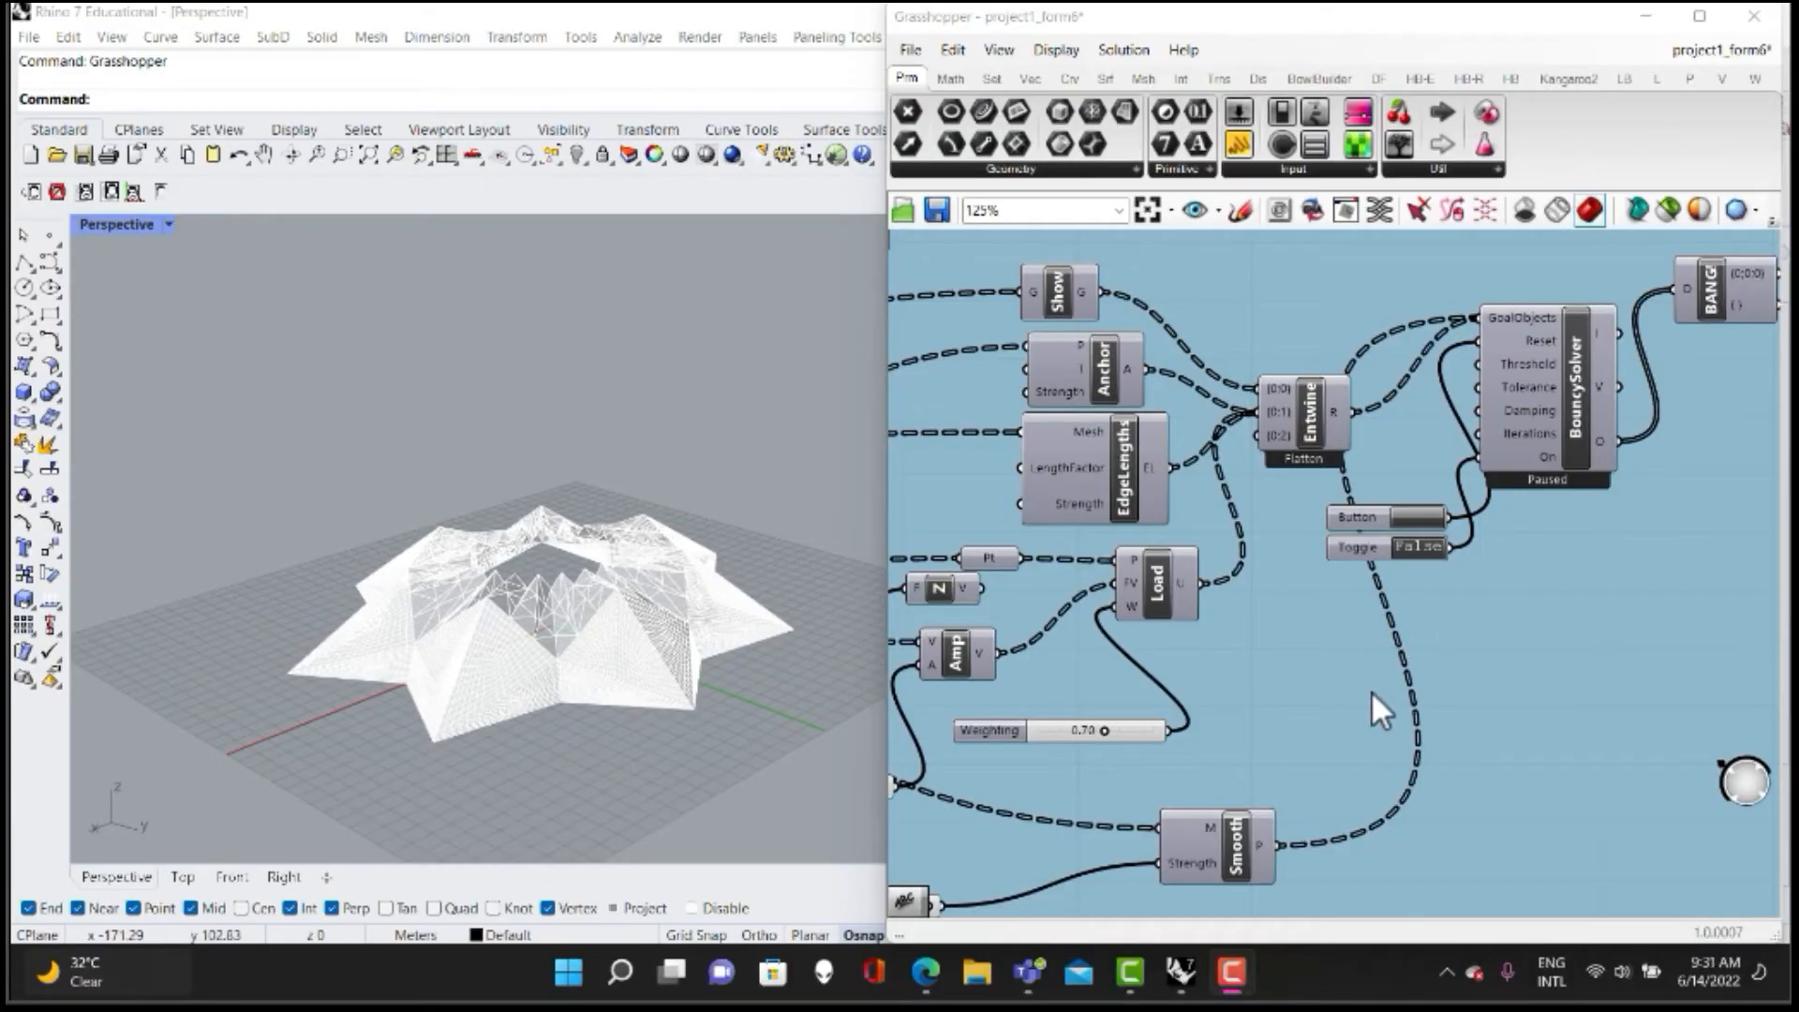
double_click(1428, 553)
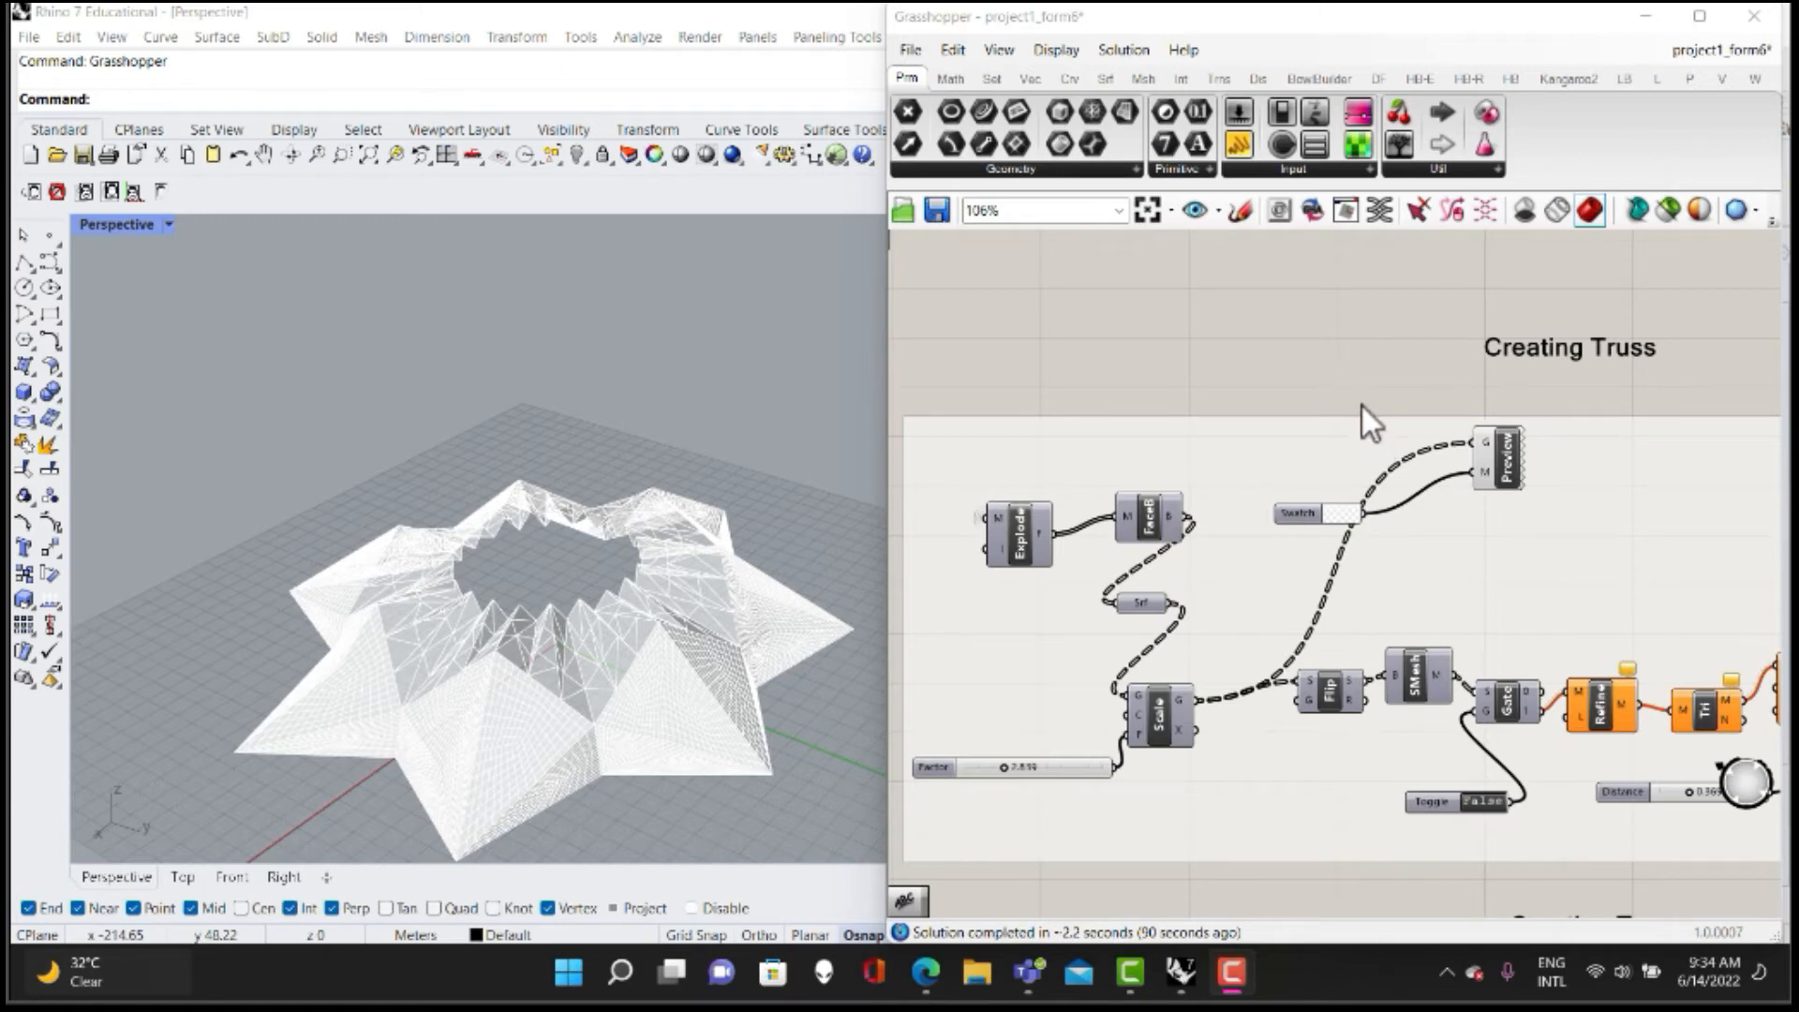
Set the Gate's Boolean toggle in the first Creating Truss group to True and inspect the truss frame around the roof opening.
right_click_drag(1362, 414, 1202, 361)
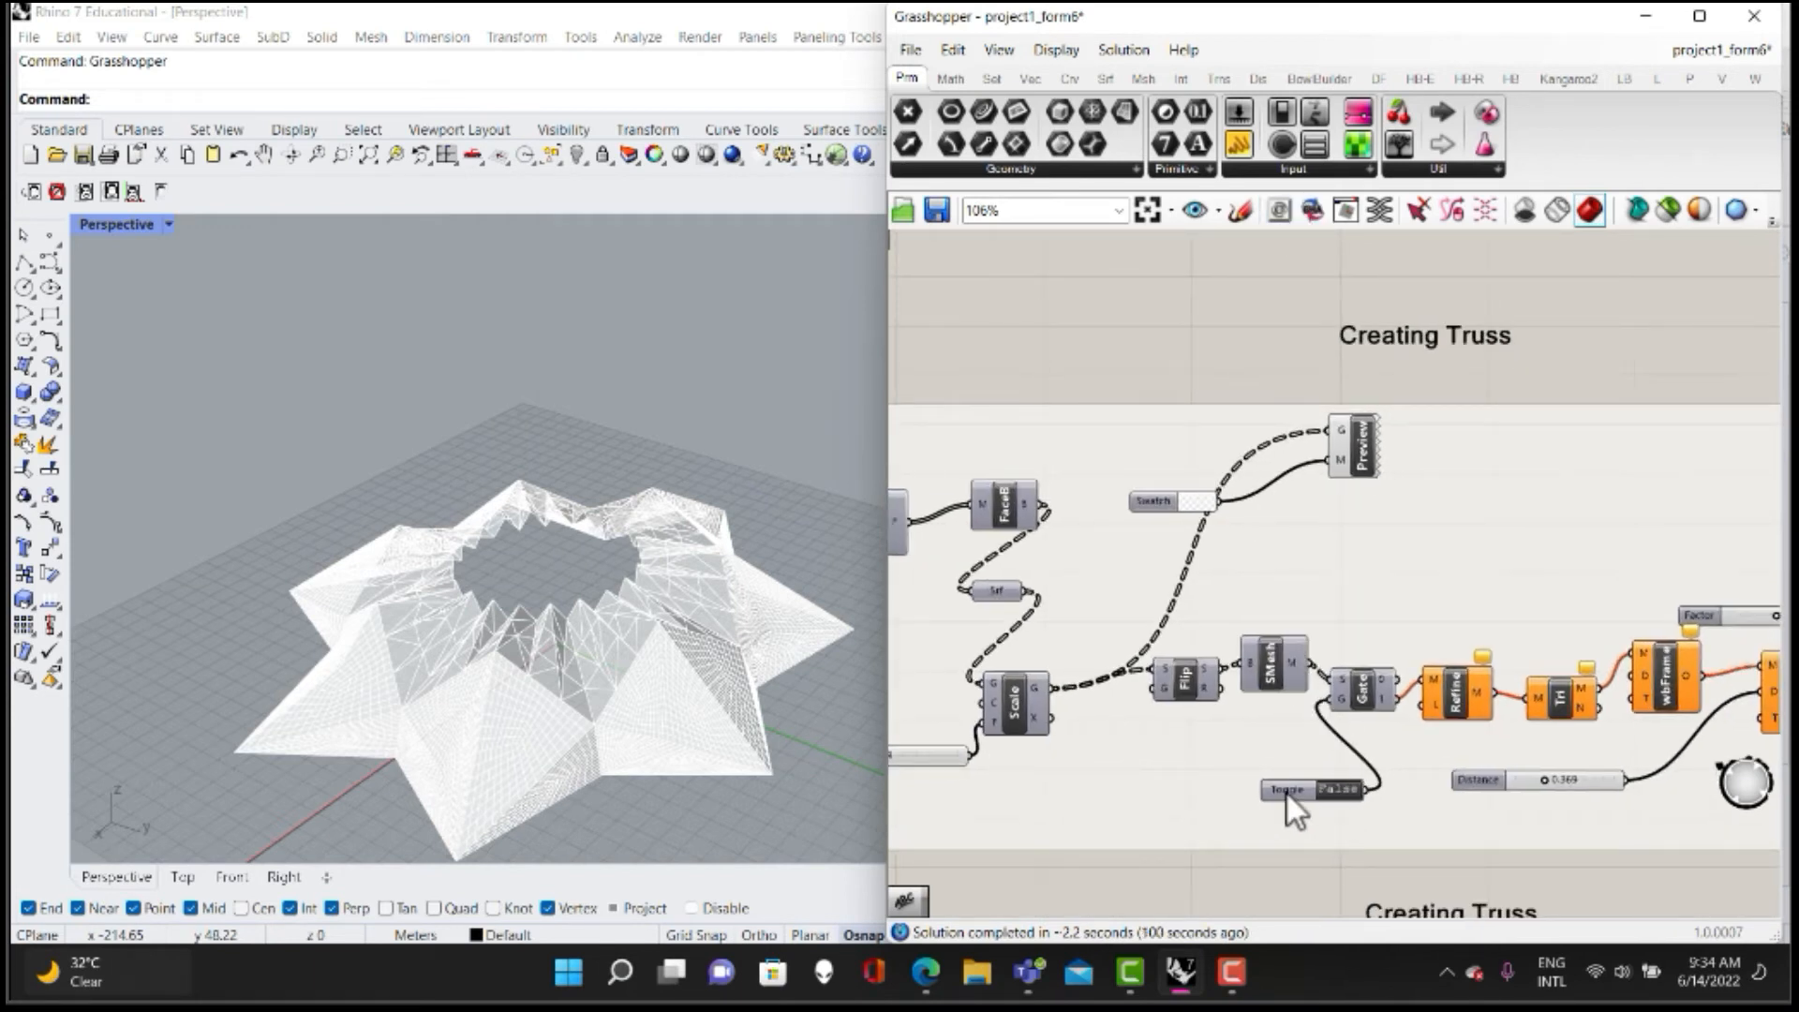
left_click_drag(1336, 799, 1298, 770)
left_click(1308, 767)
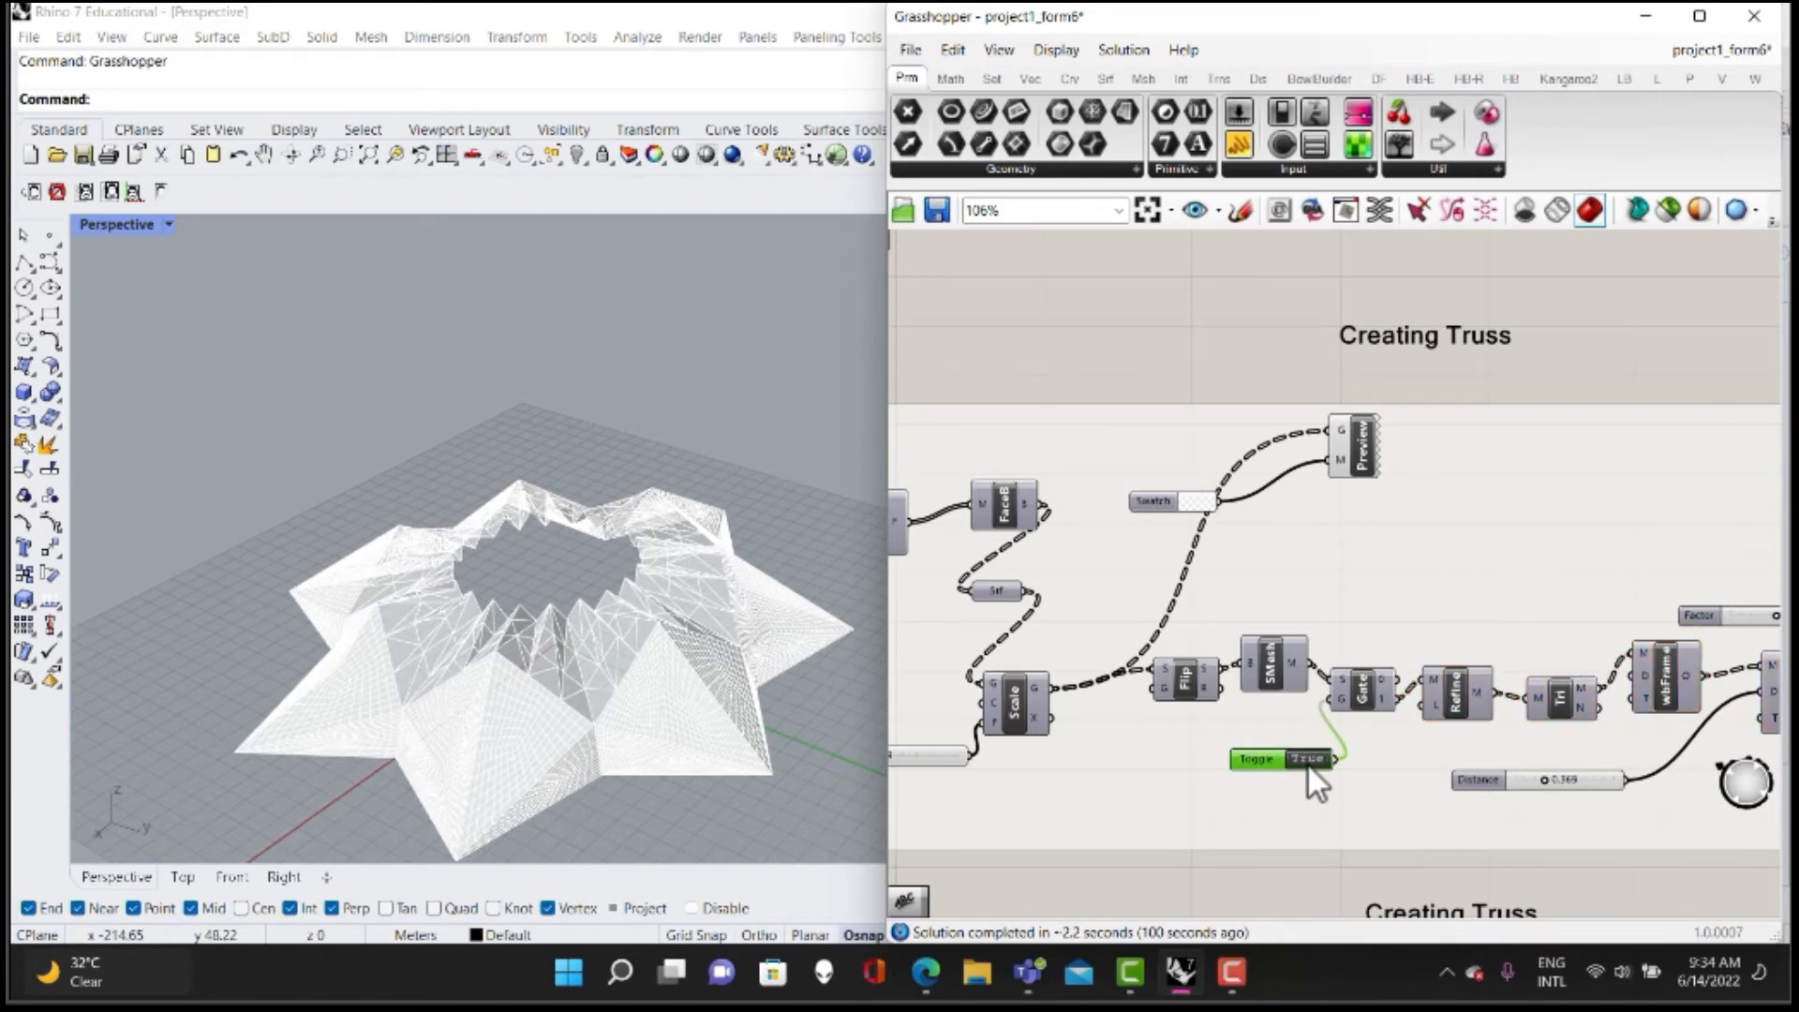
right_click_drag(566, 628, 647, 487)
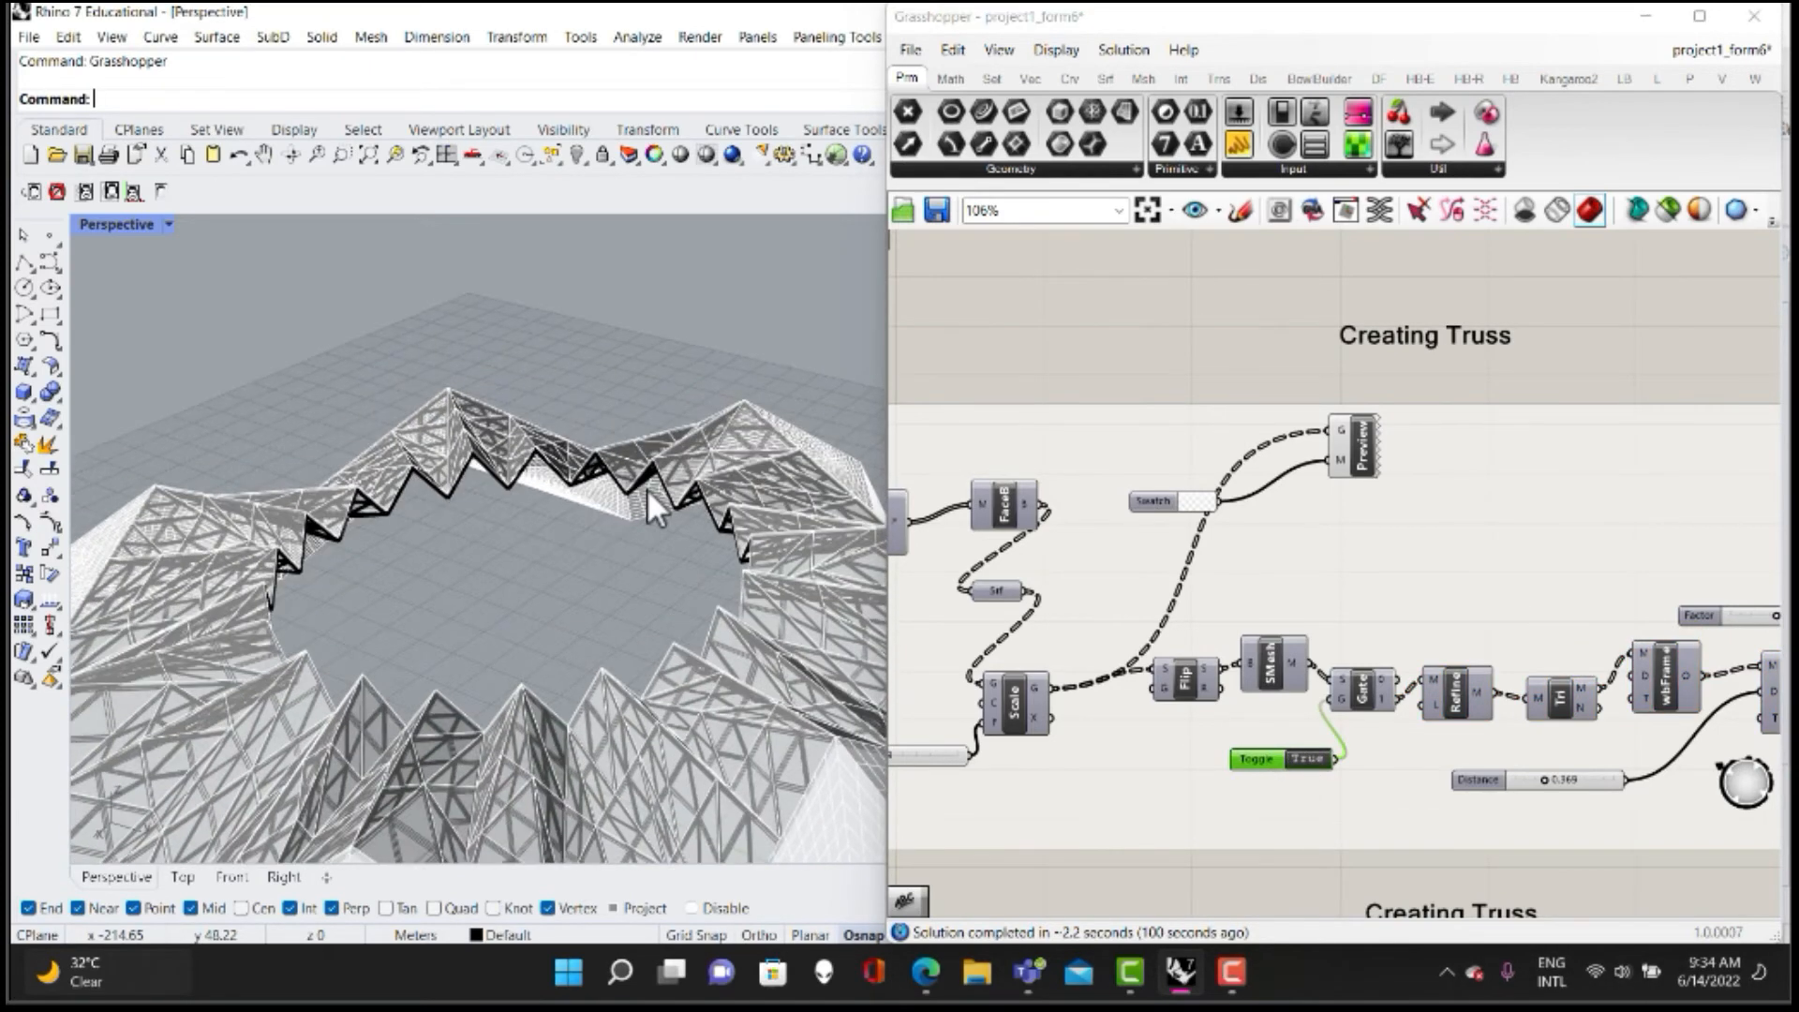
right_click_drag(1630, 560, 1387, 543)
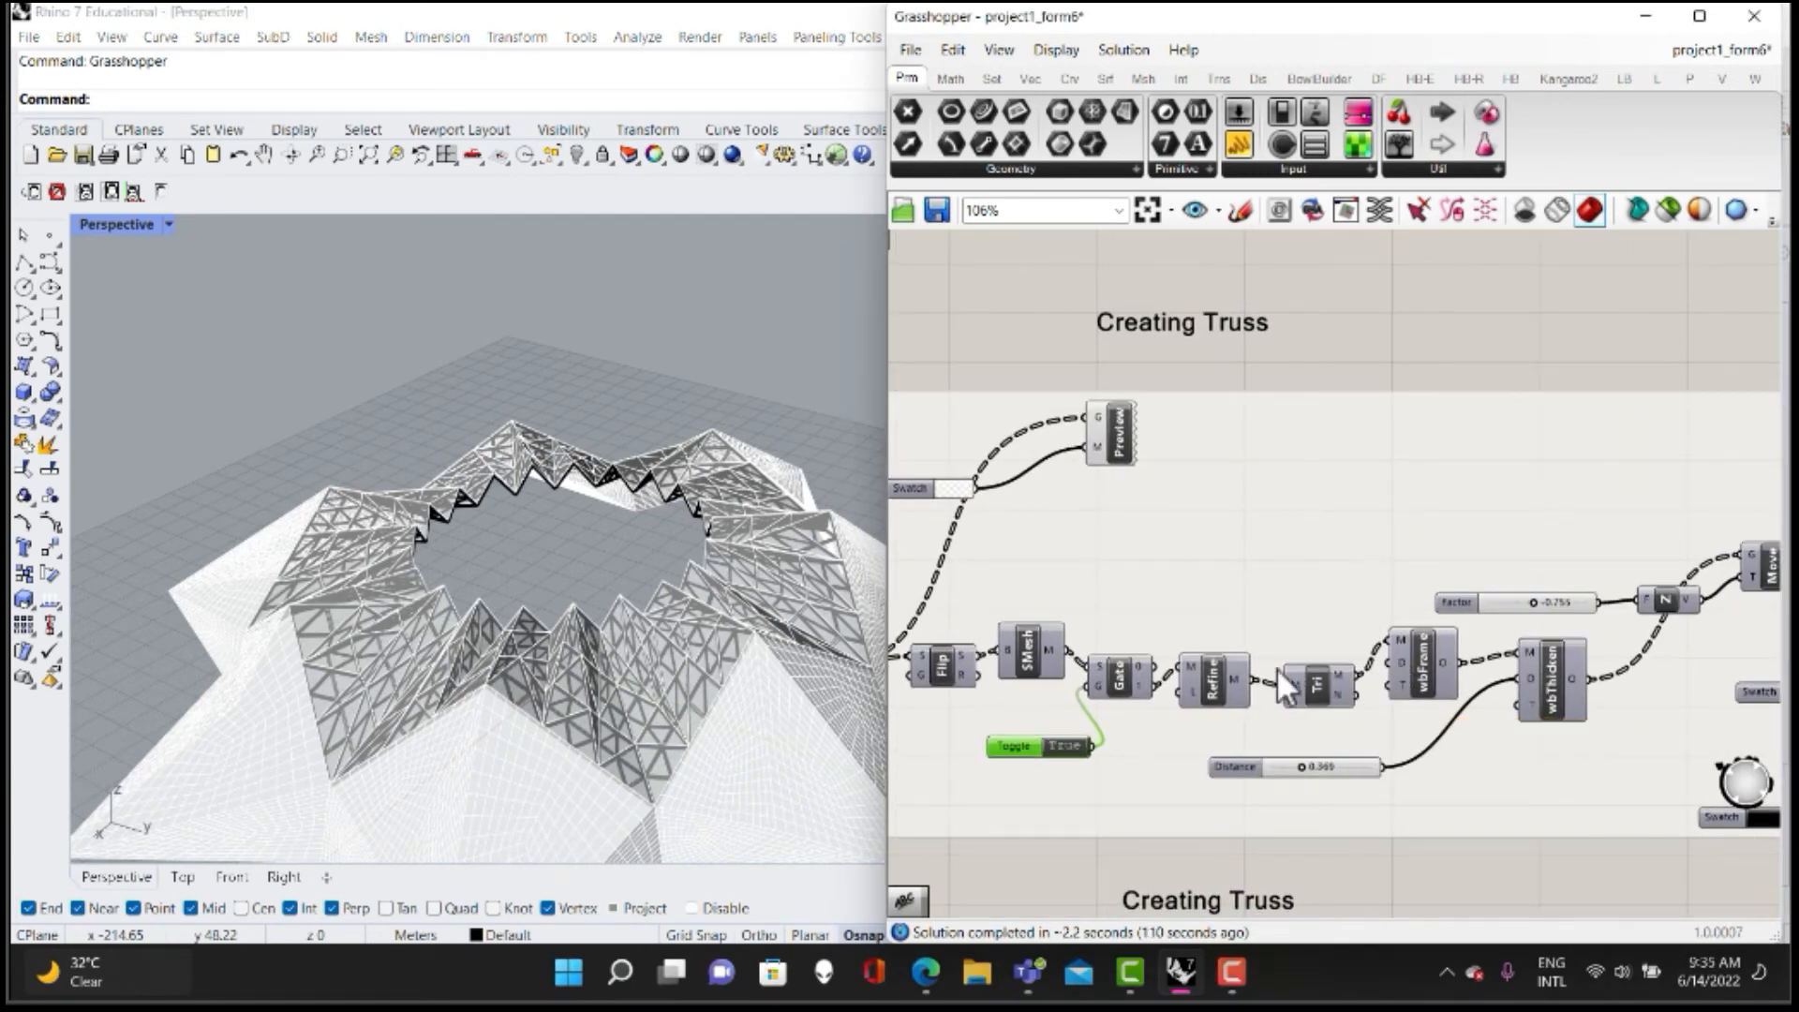
right_click_drag(694, 555, 489, 120)
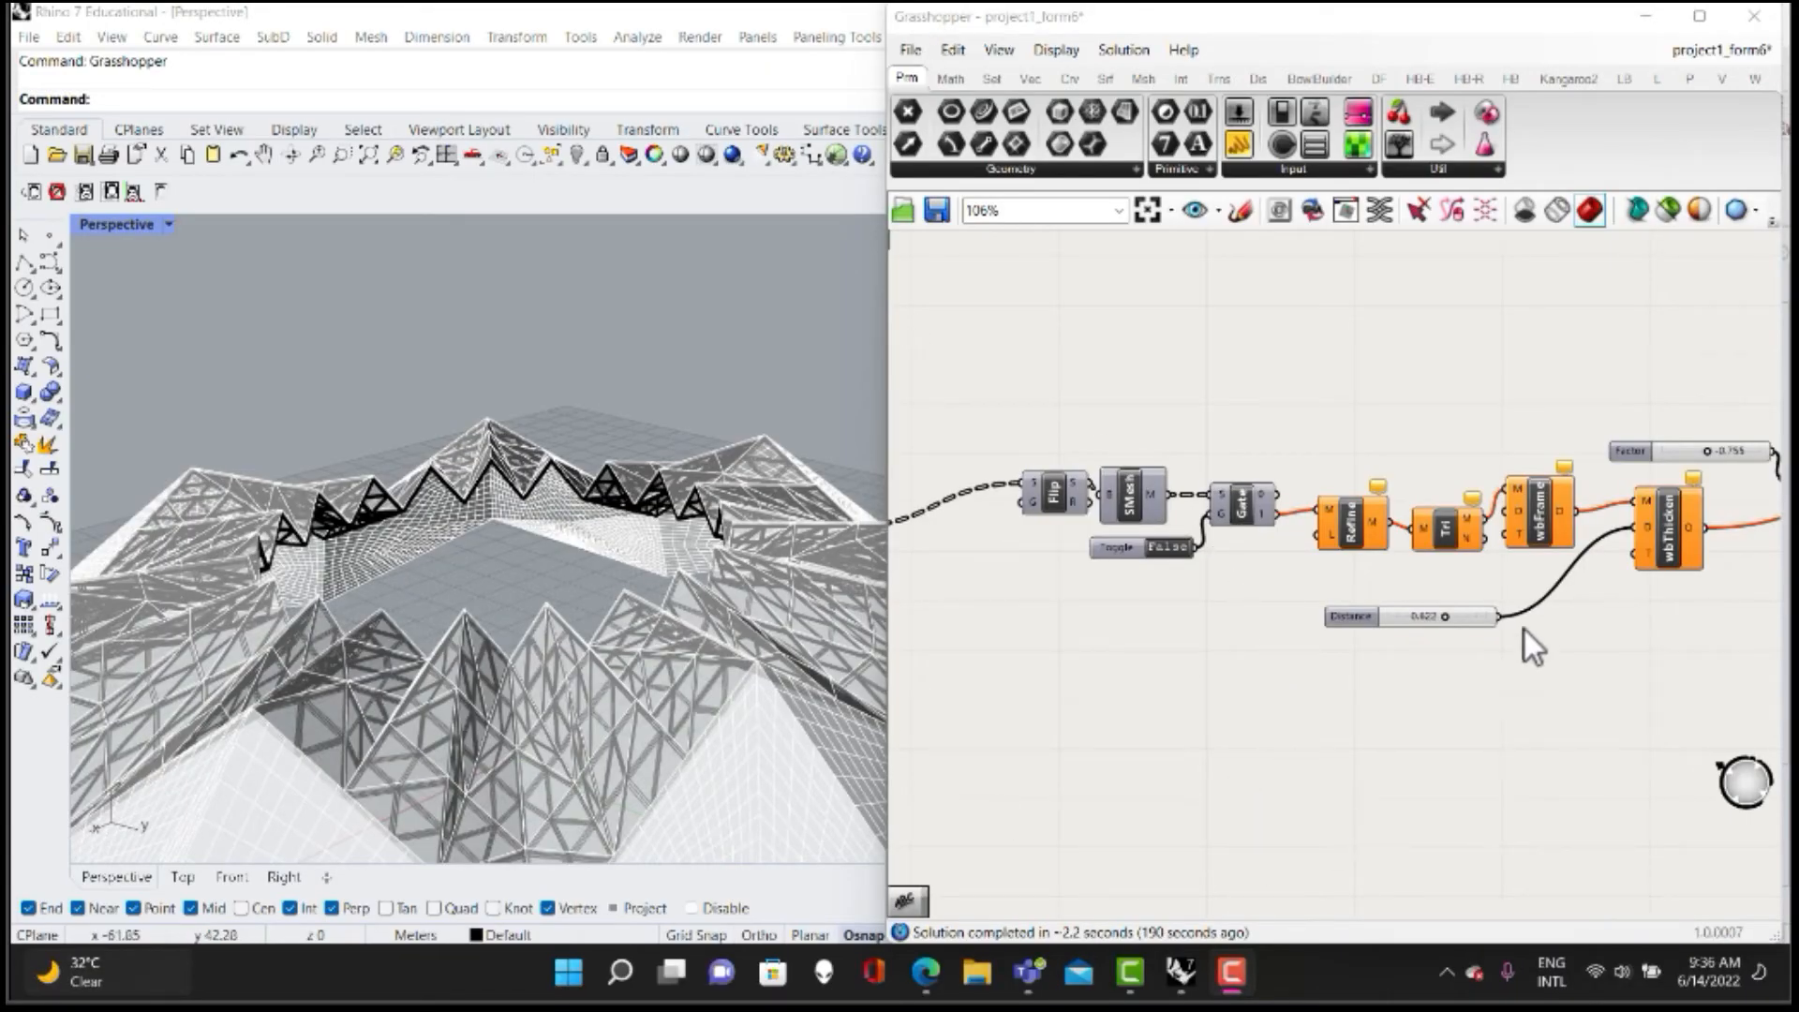
Set the Gate's Boolean toggle in the second Creating Truss group to True to generate the remaining truss frame.
double_click(1167, 551)
right_click_drag(1626, 670, 1464, 671)
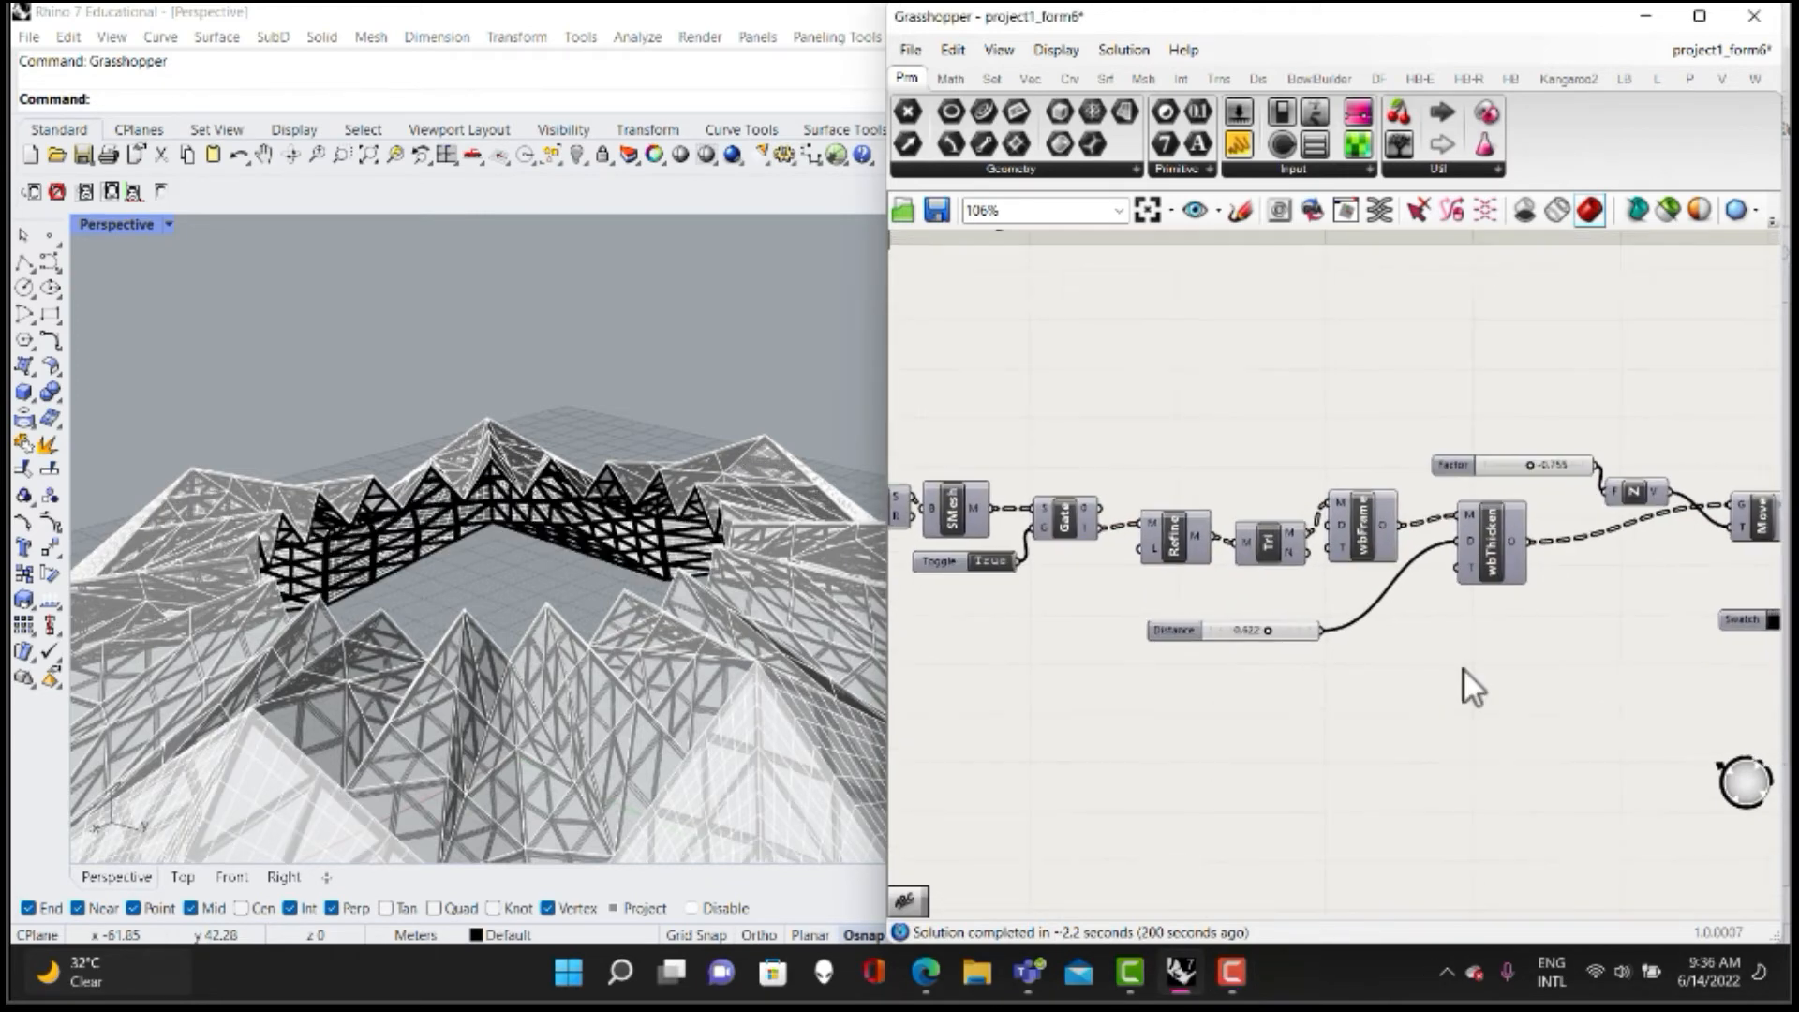
scroll(1492, 571, "up", 1)
left_click(1474, 542)
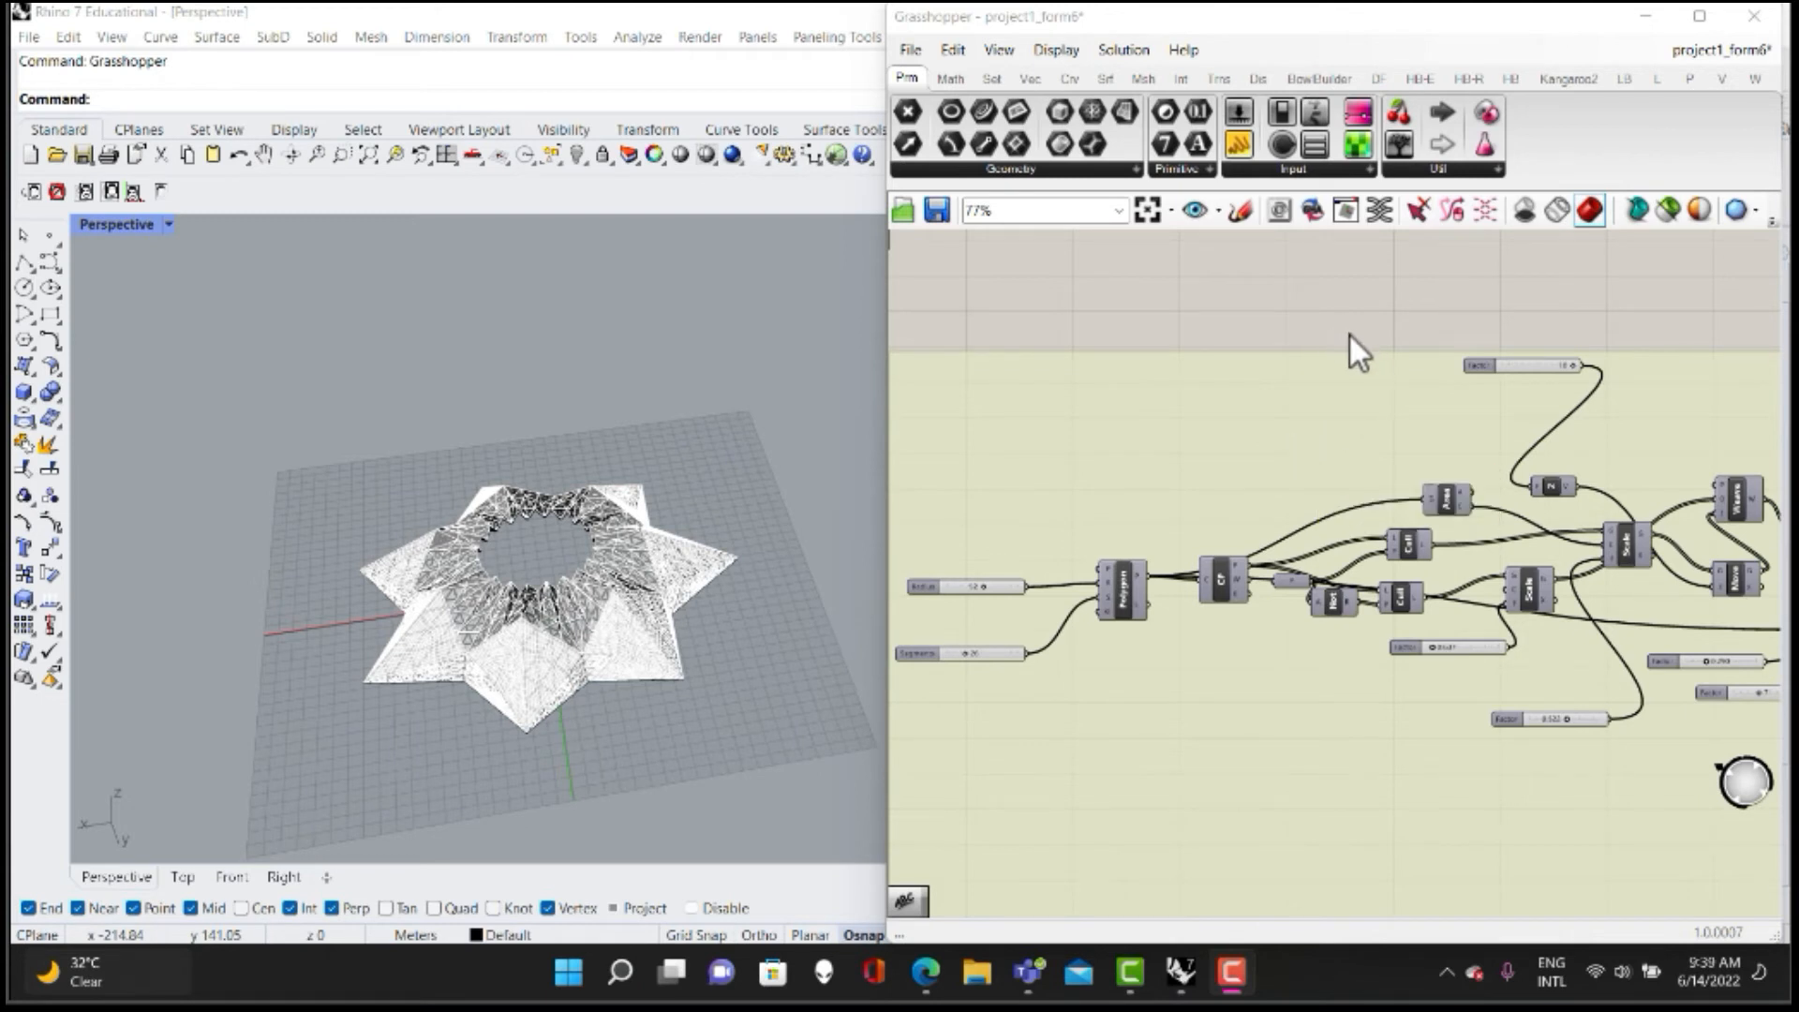
Turn on the preview of the Polygon component at the start of the Creating Ground Condition group.
right_click_drag(1312, 335, 1281, 322)
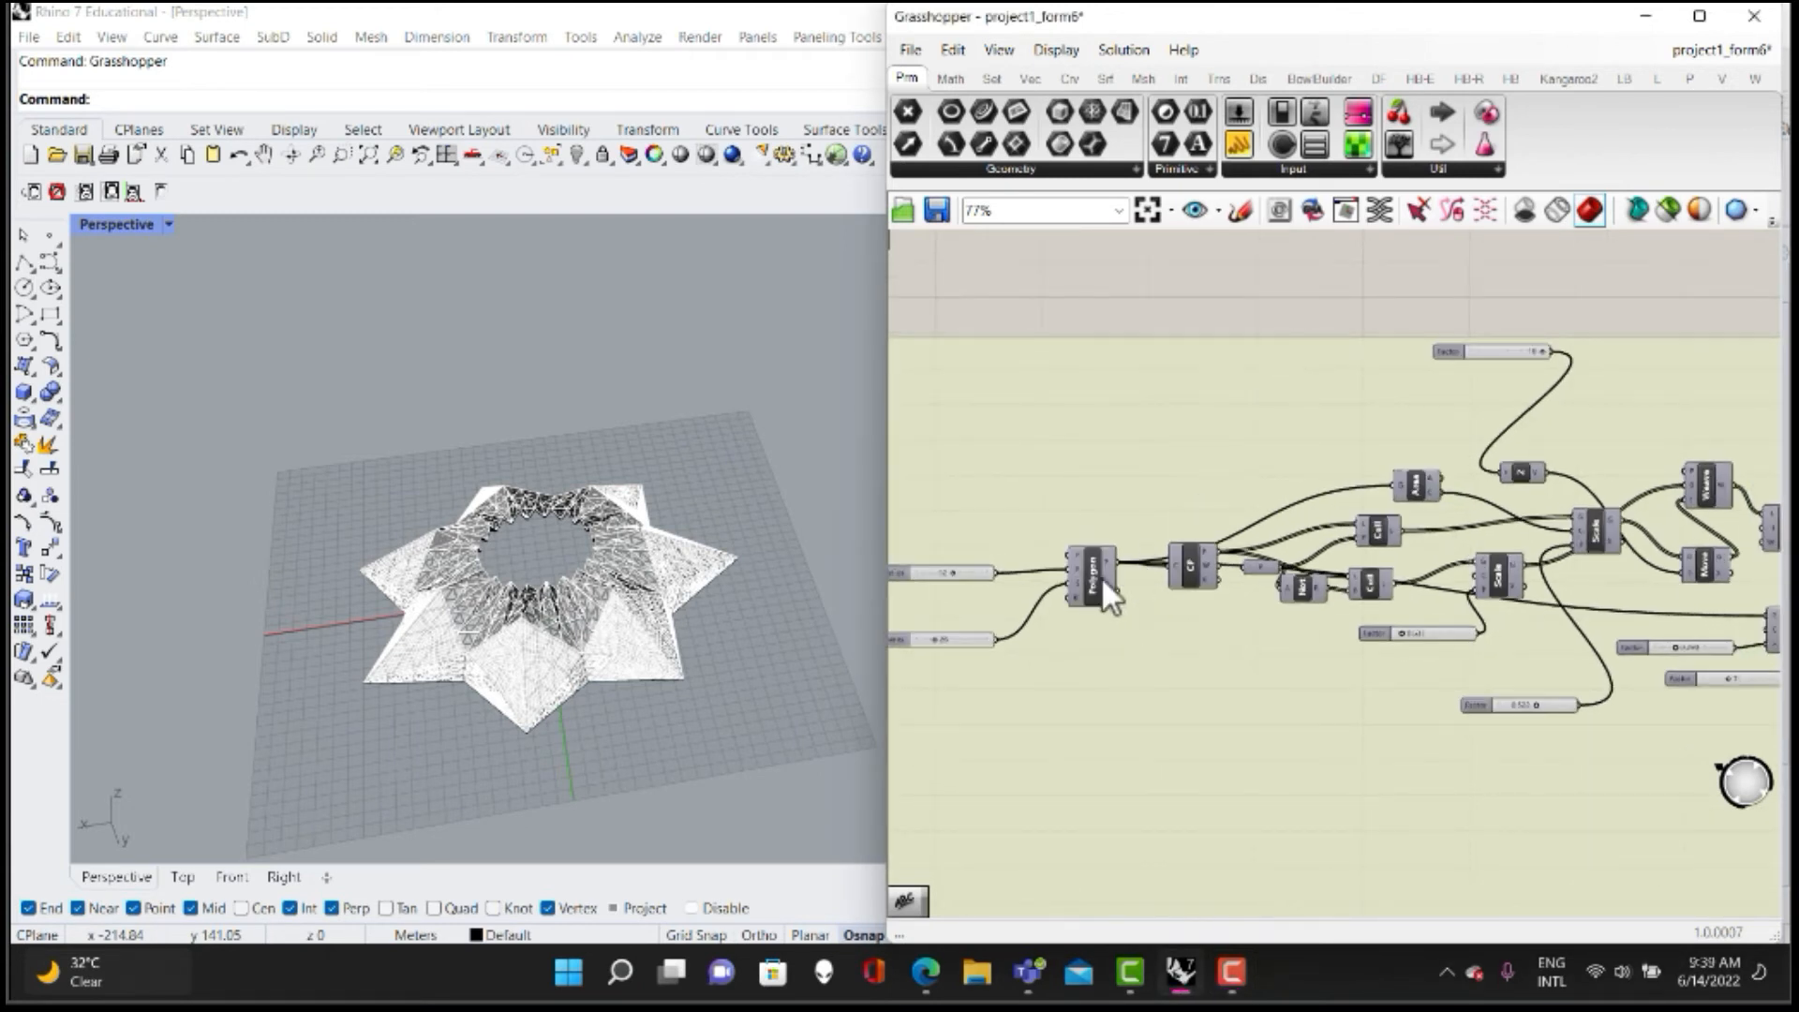
left_click(1076, 576)
right_click(1179, 315)
left_click(1204, 324)
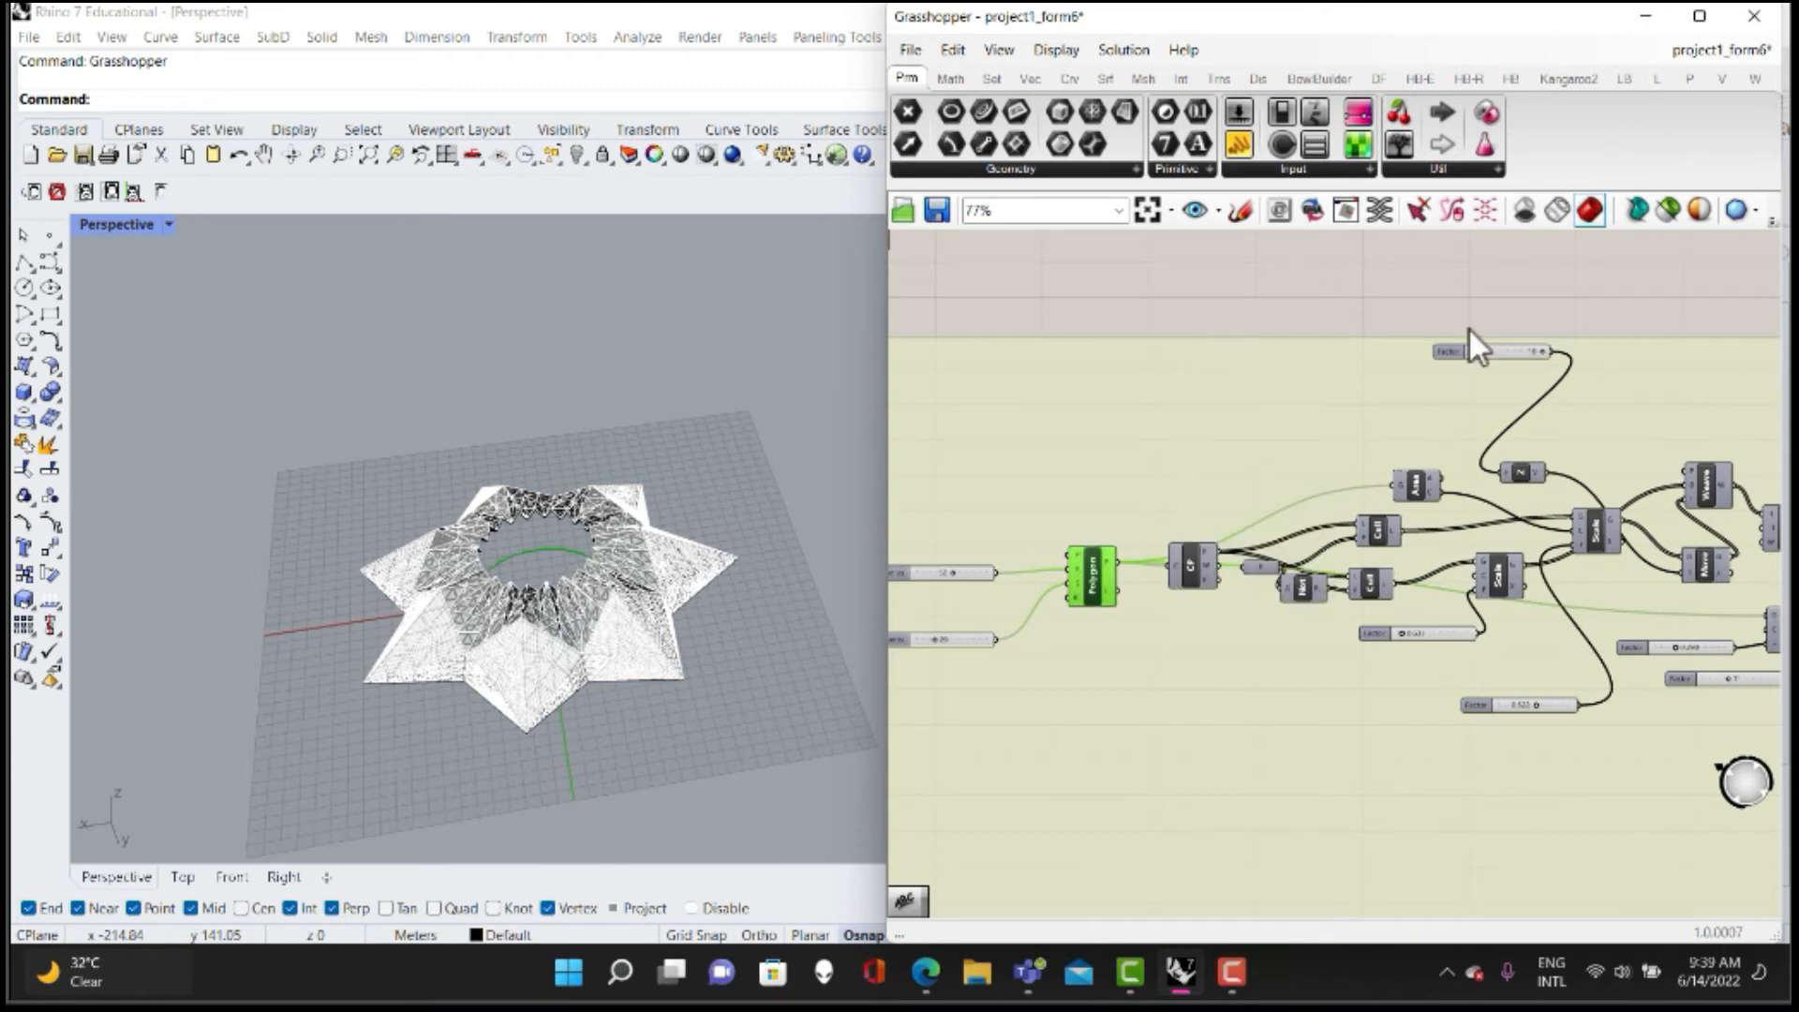
left_click(1612, 322)
Turn on the preview of the Project component in the Creating Ground Condition group.
right_click_drag(1611, 319, 1280, 308)
right_click_drag(1675, 486, 1454, 469)
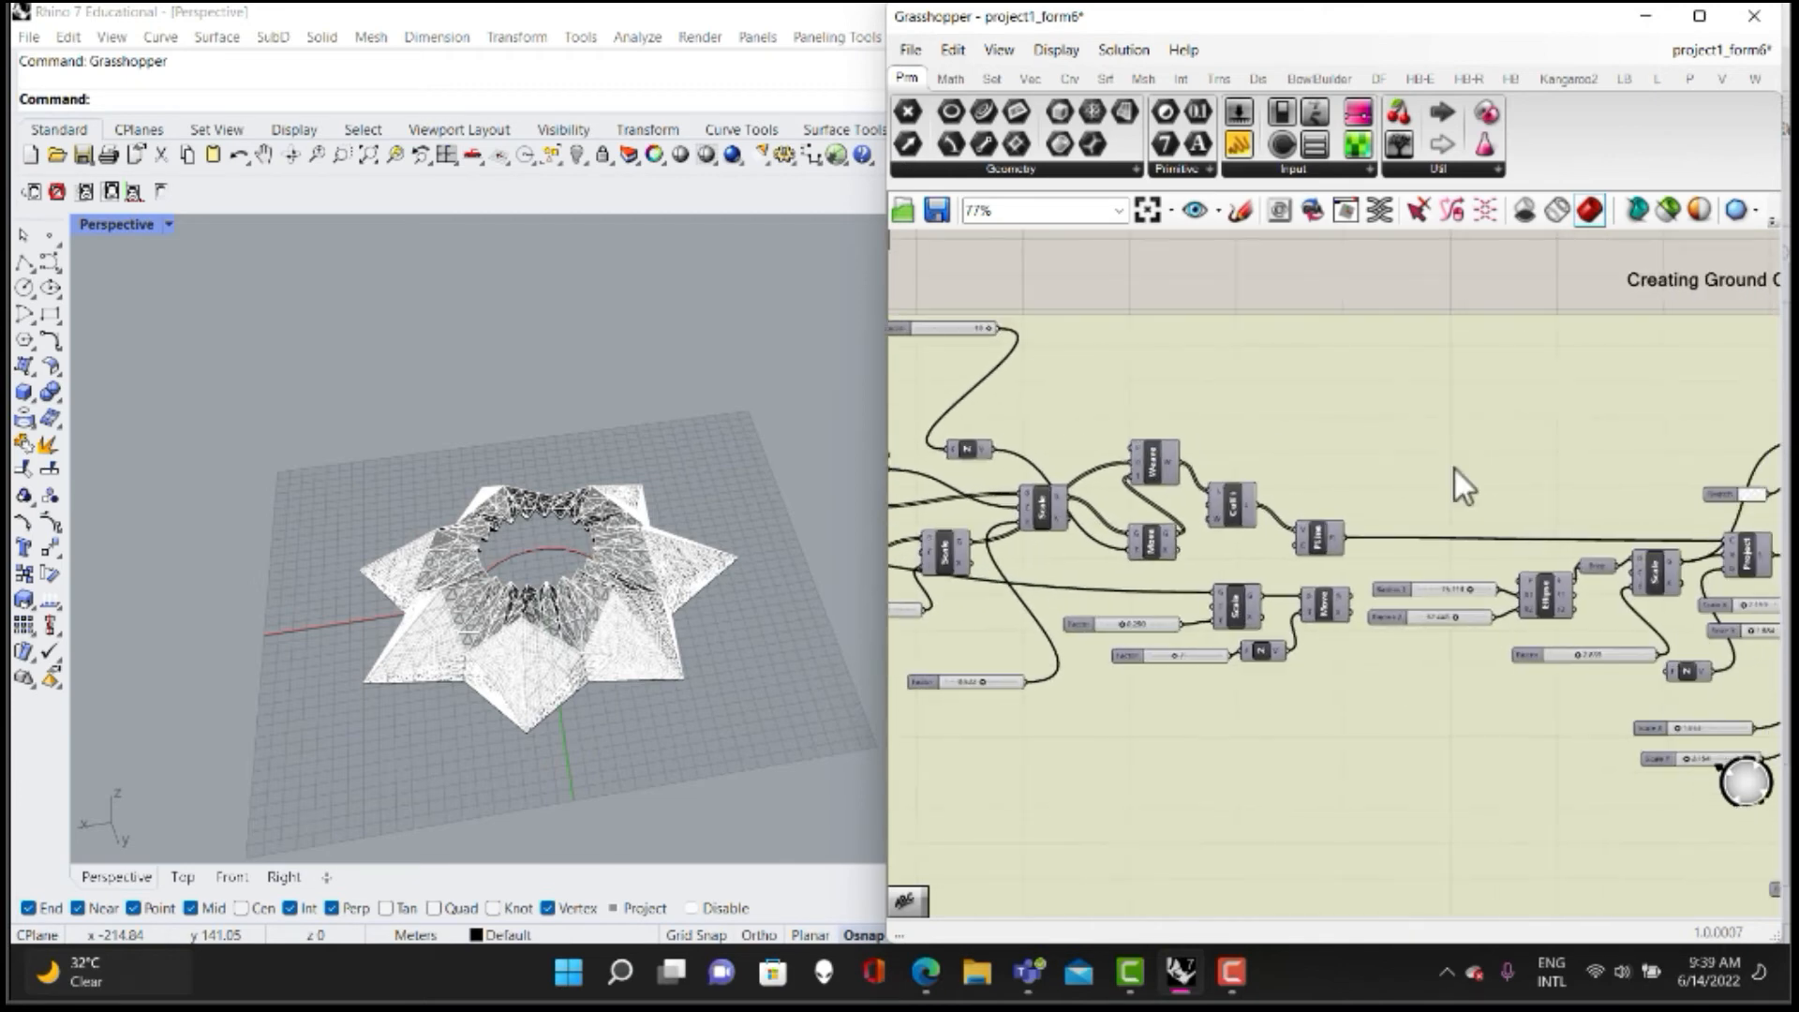
right_click_drag(1673, 554, 1353, 478)
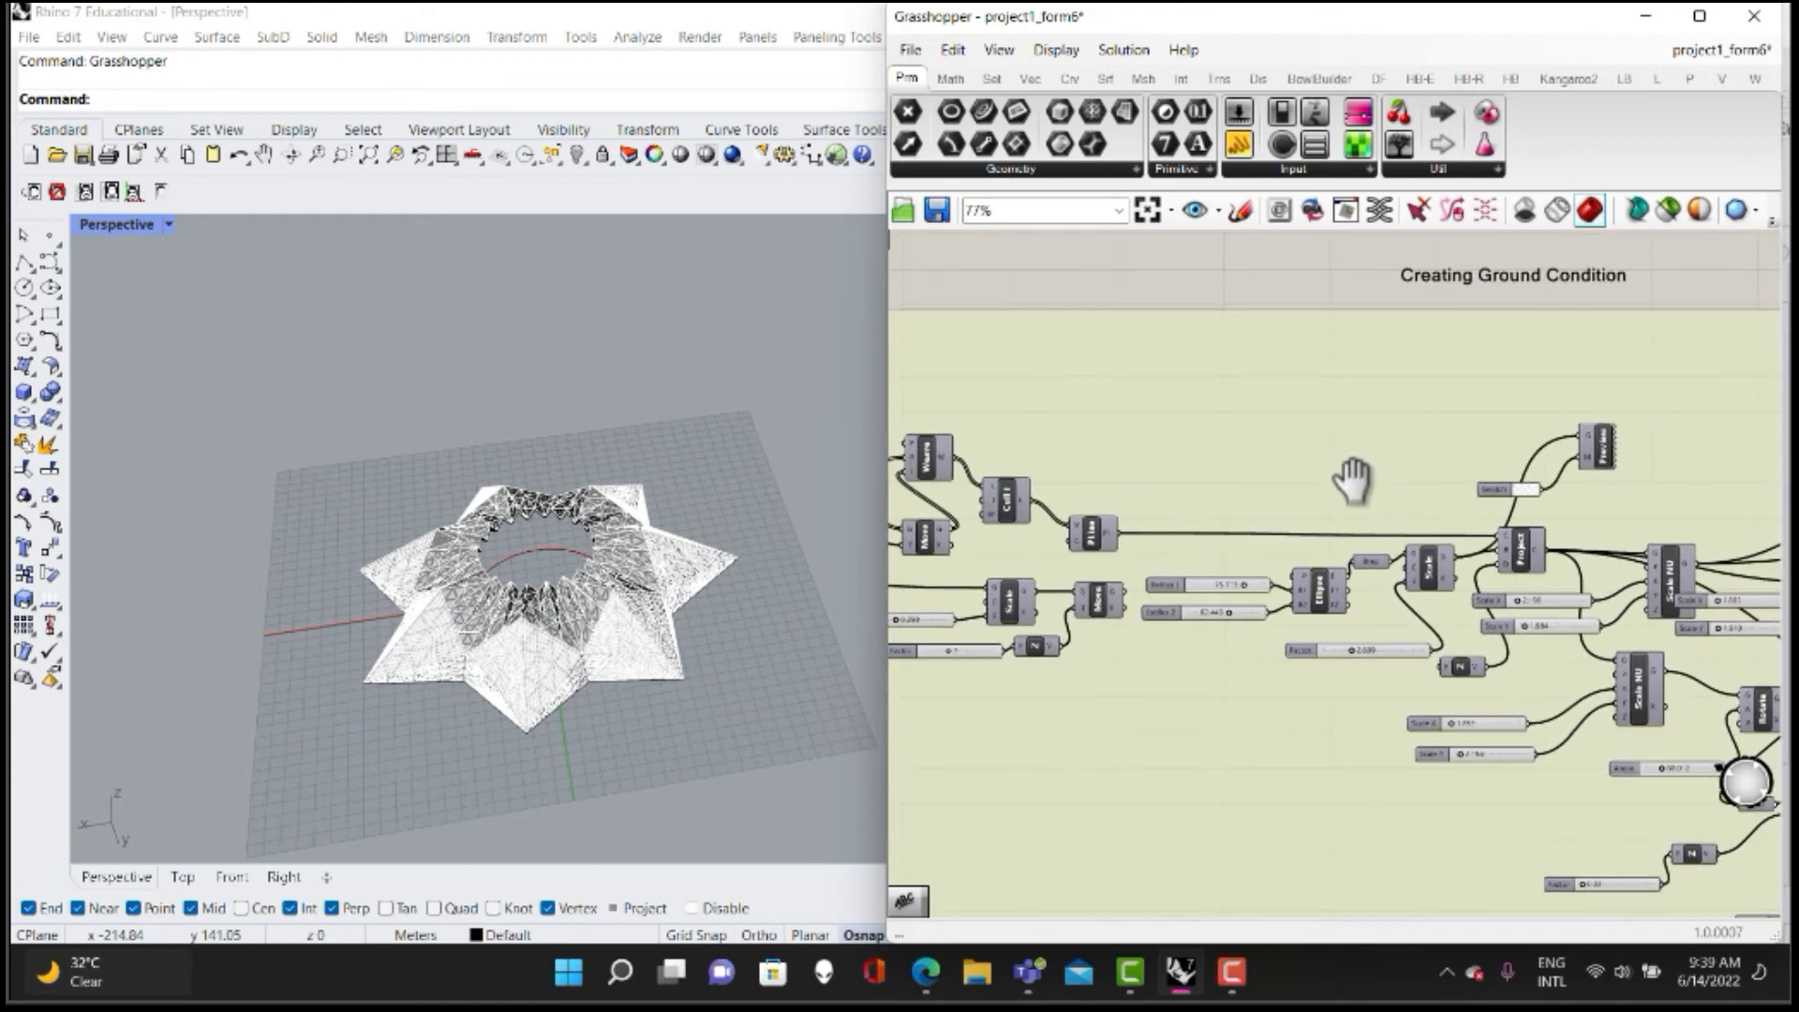
right_click_drag(1551, 556, 1449, 549)
left_click(1433, 551)
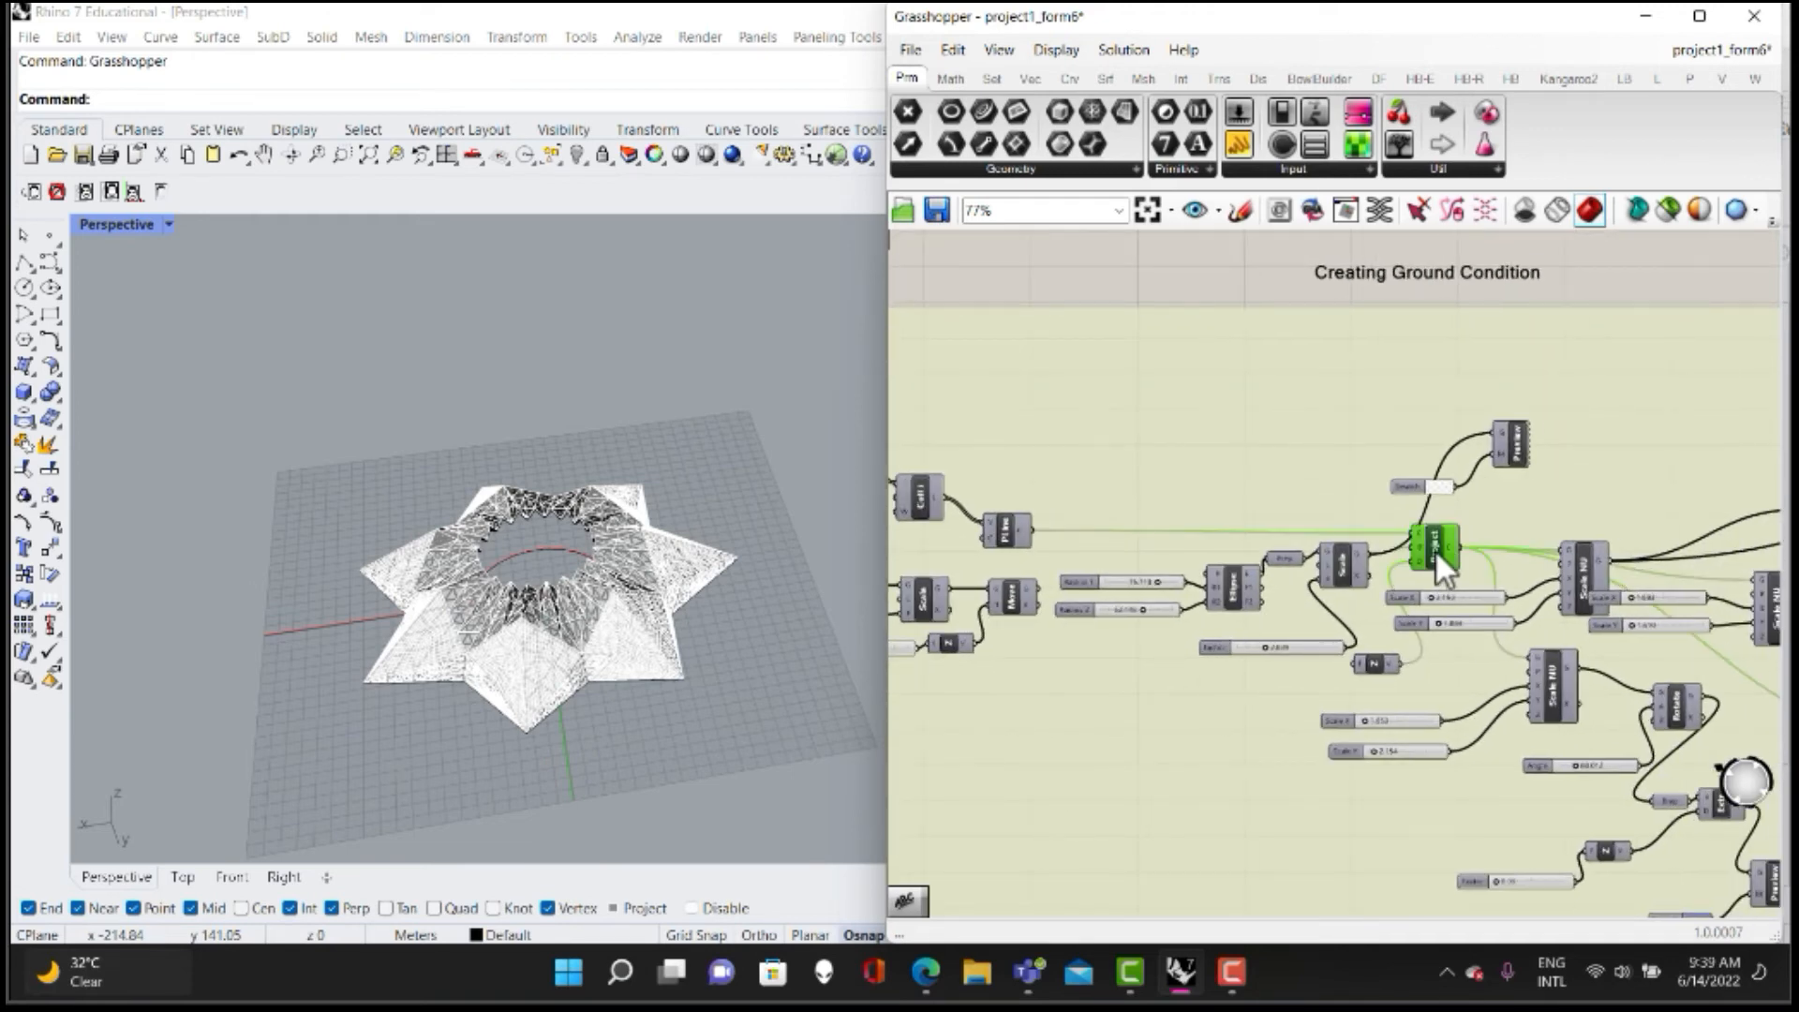
right_click(1251, 266)
left_click(1272, 278)
left_click(1232, 324)
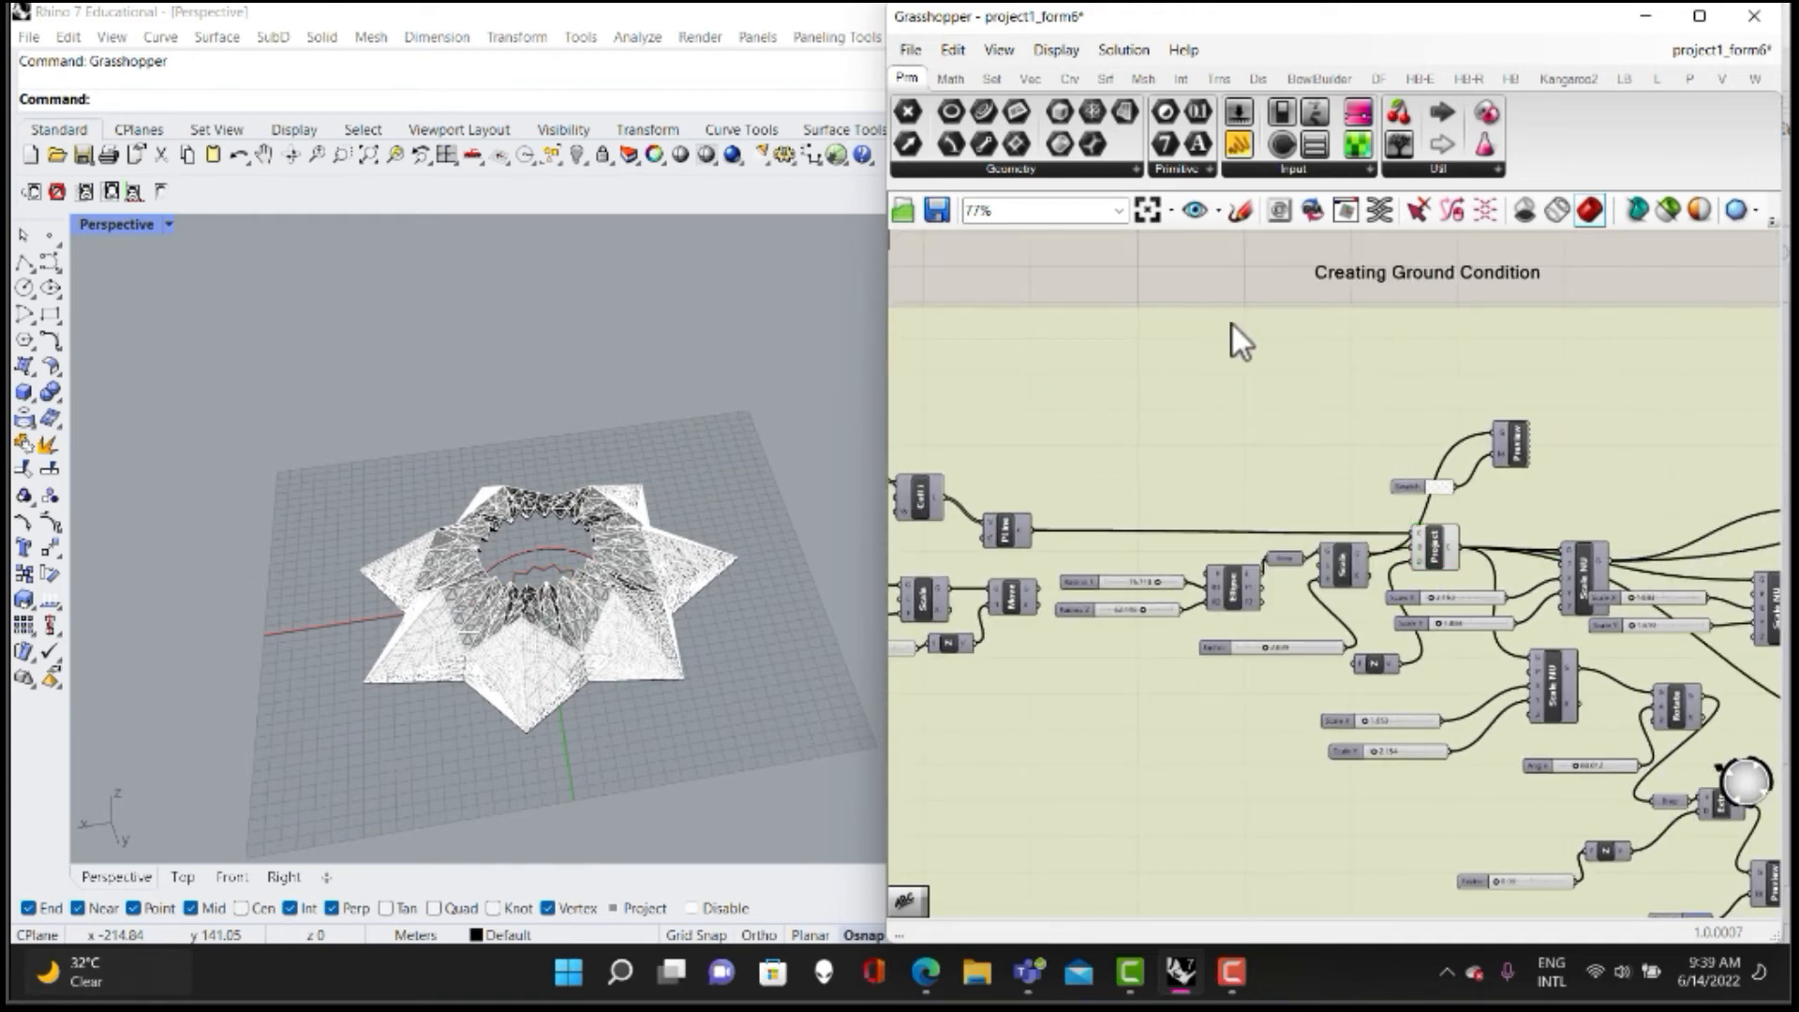
Turn on the Preview component just above Project to show the elliptical ground surface.
left_click(1498, 447)
right_click(1201, 284)
left_click(1240, 300)
left_click(1195, 281)
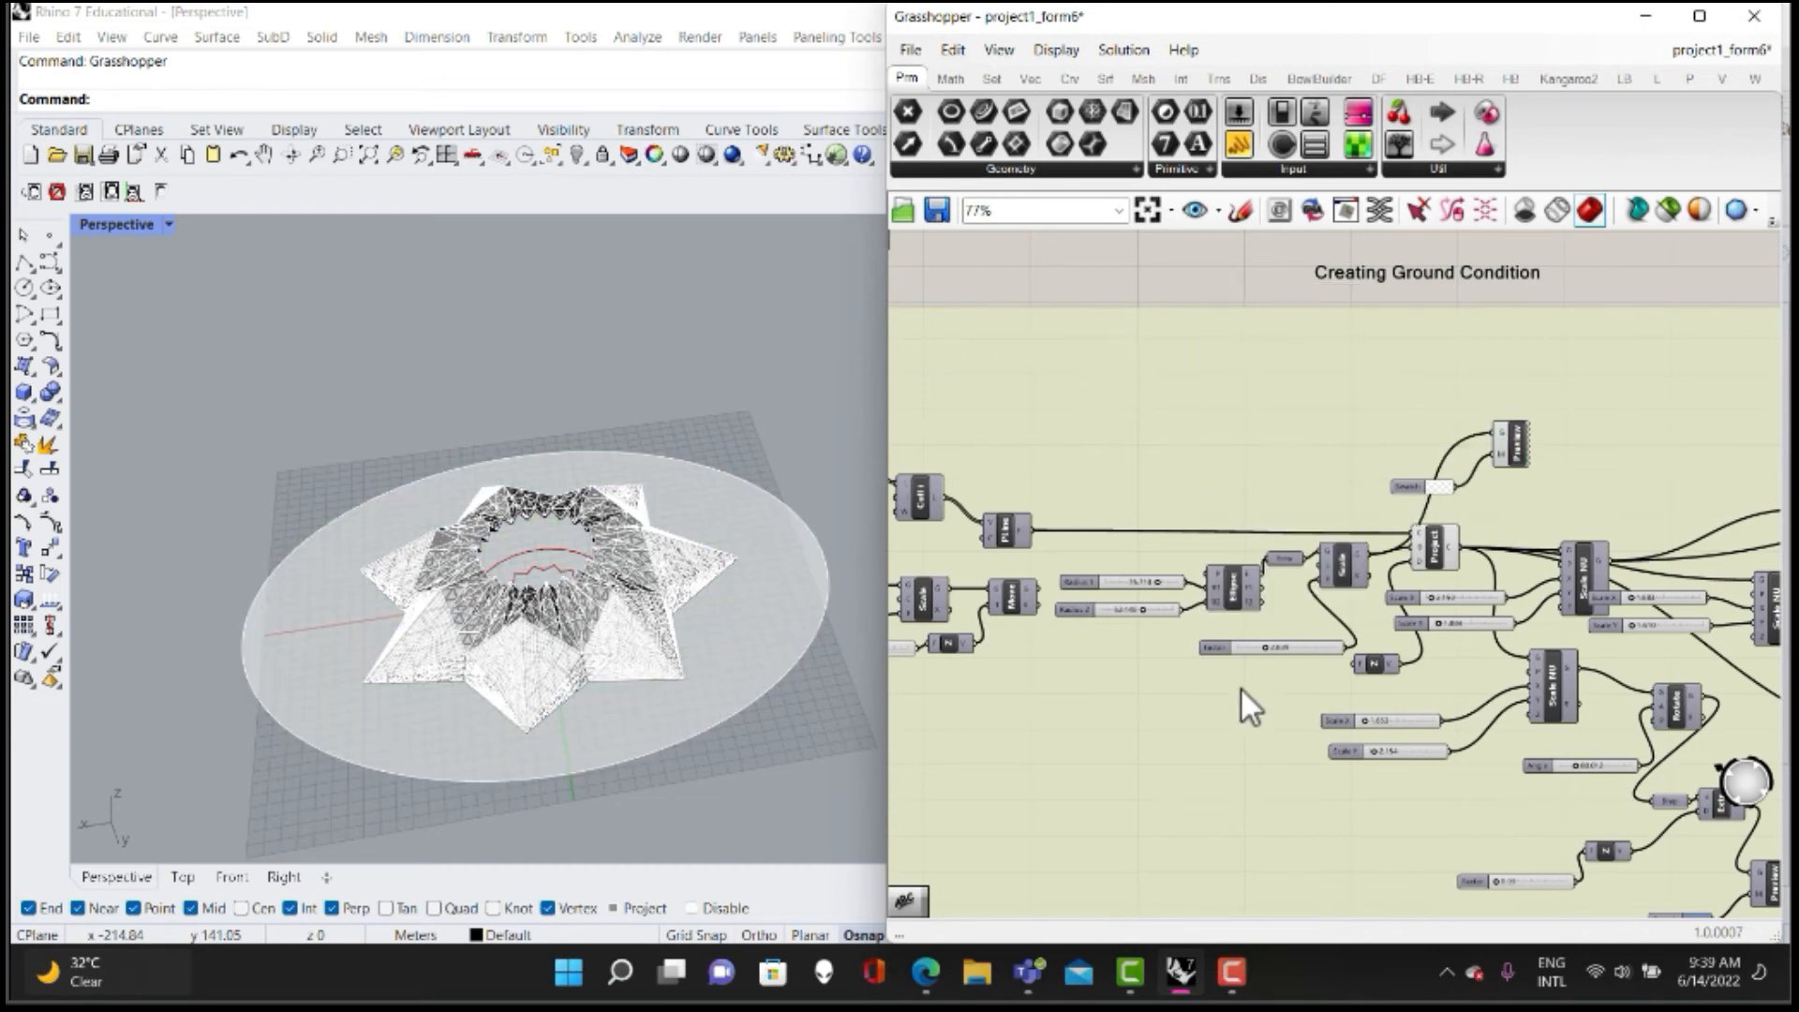
Turn on the Preview component fed by the uppermost Scale in the ground group to show the outer star-shaped ground layer.
right_click_drag(1536, 684, 1292, 609)
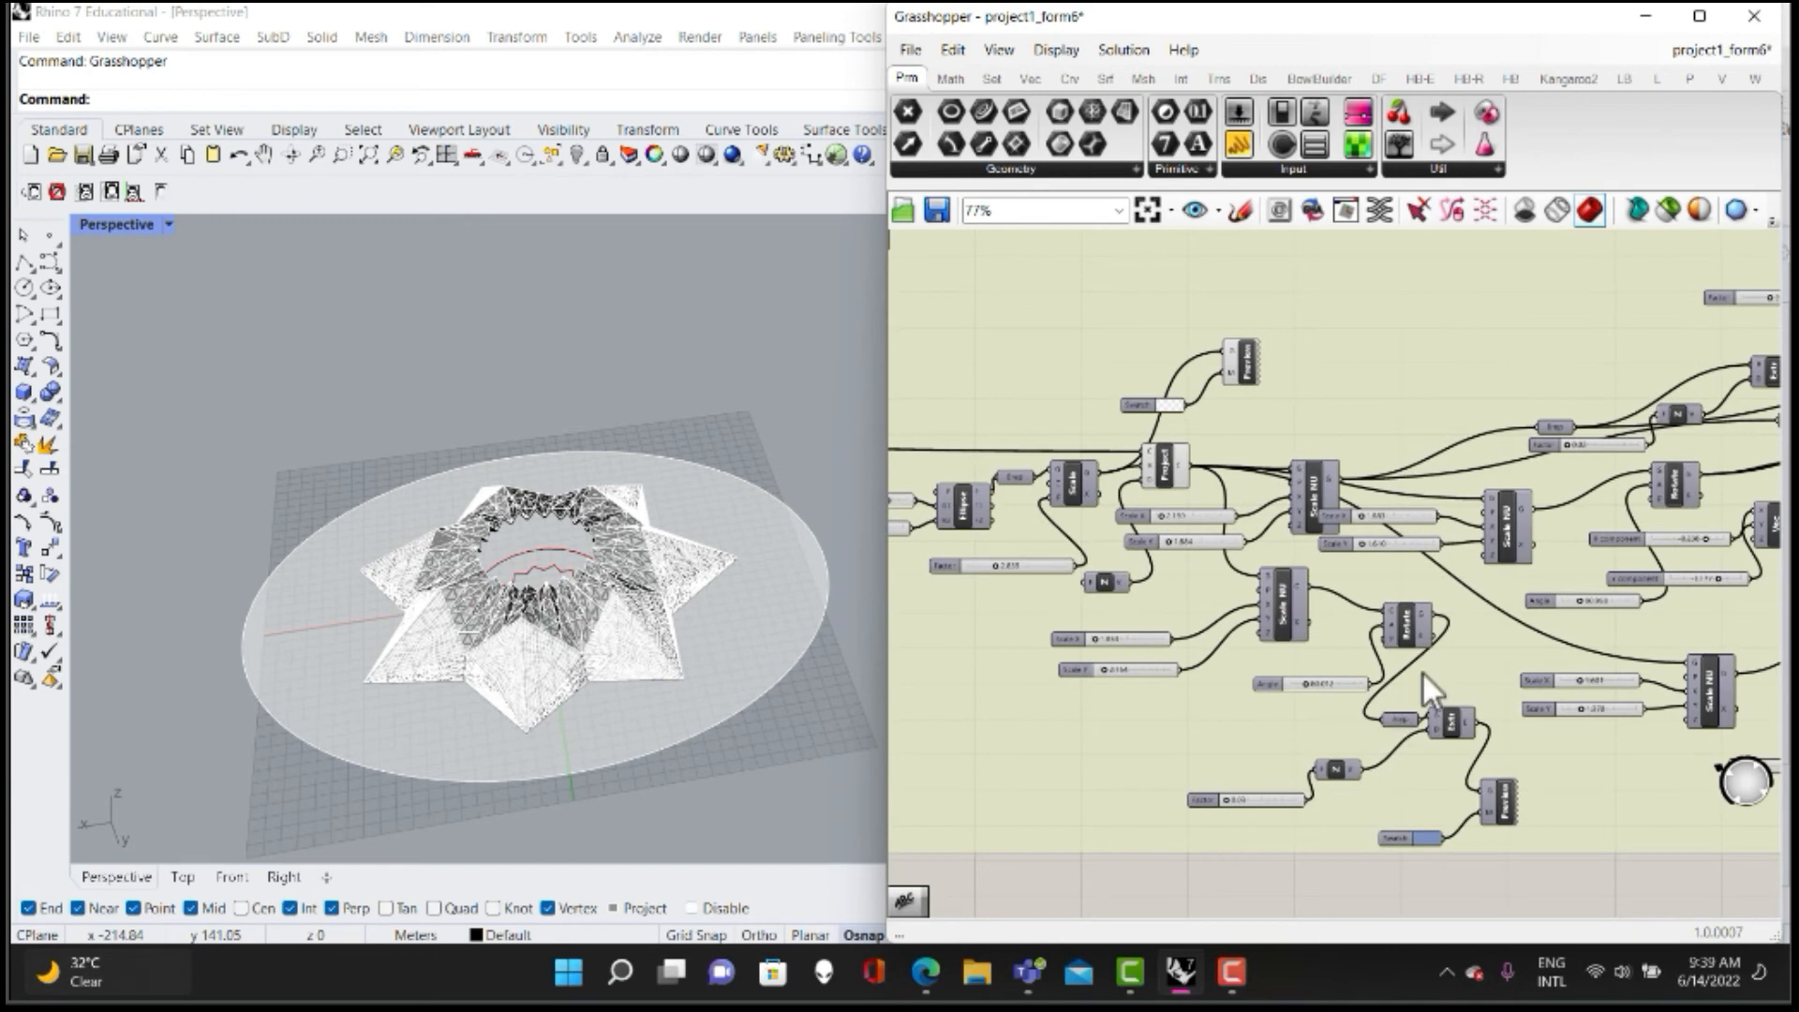
right_click_drag(1421, 671, 1369, 600)
right_click_drag(1541, 614, 1433, 644)
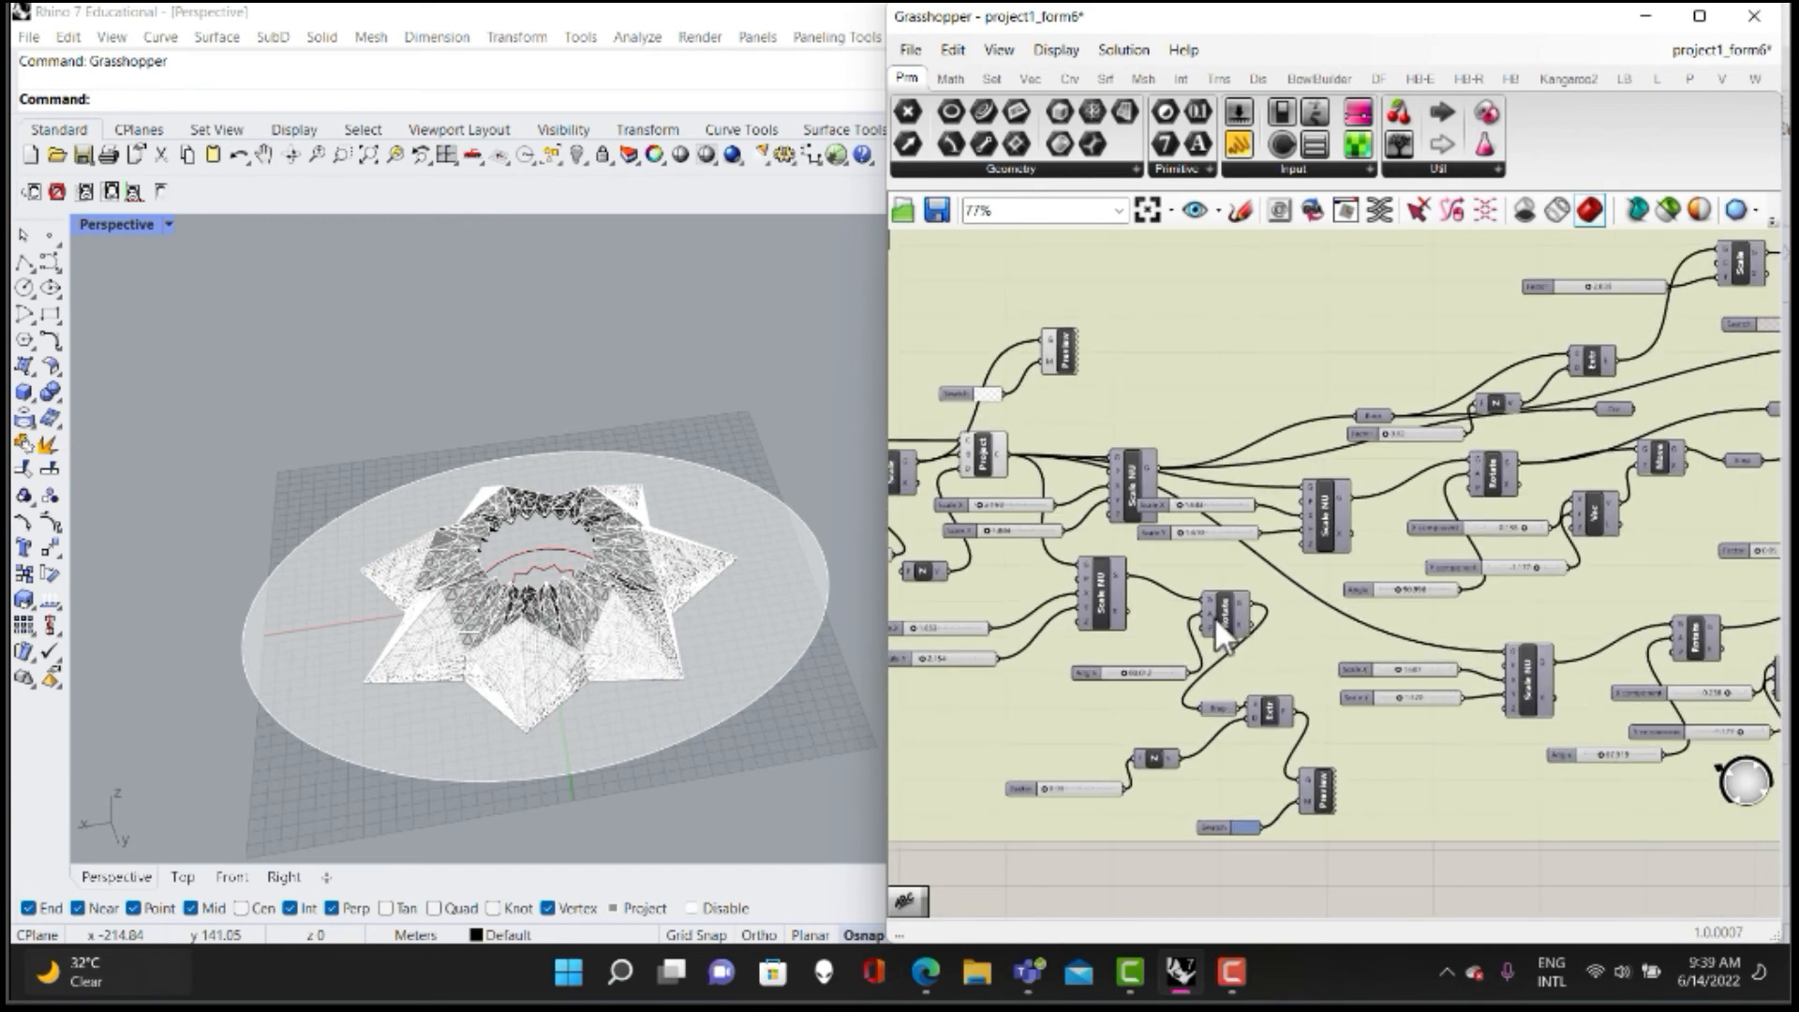
right_click_drag(1181, 520, 1302, 528)
right_click_drag(1214, 568, 1275, 568)
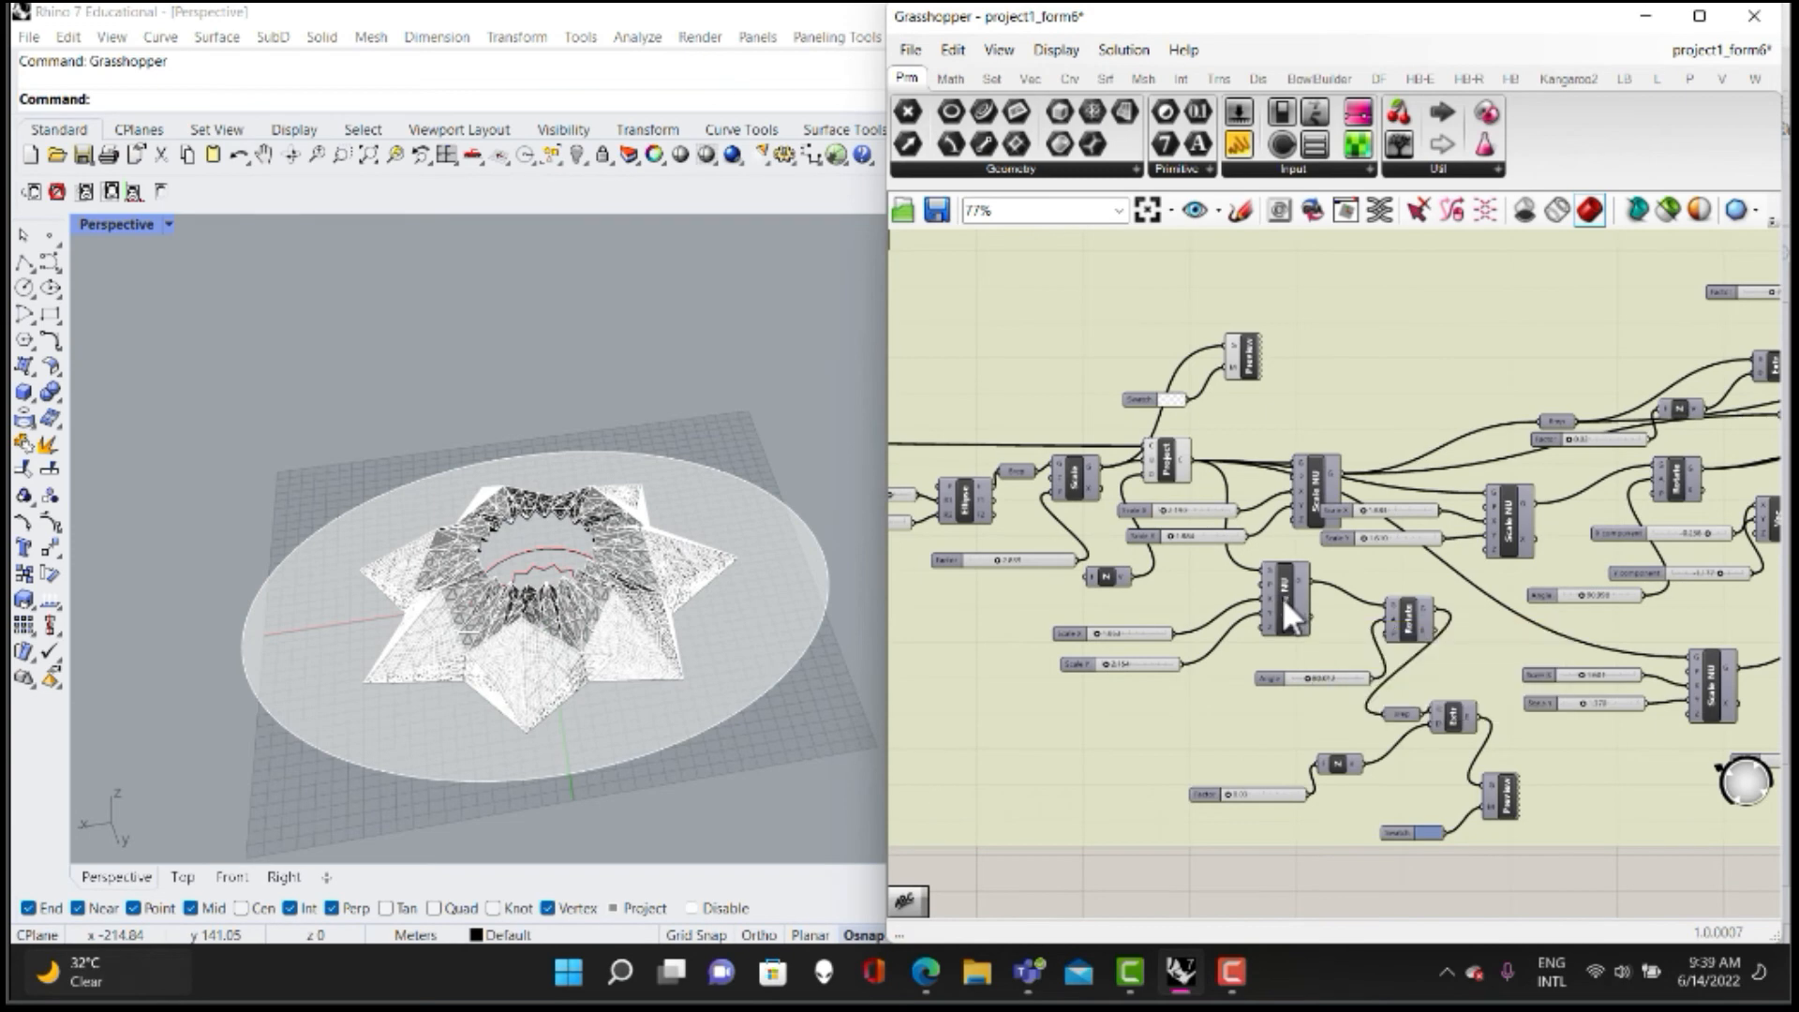
right_click_drag(1623, 491, 1405, 463)
left_click(1675, 322)
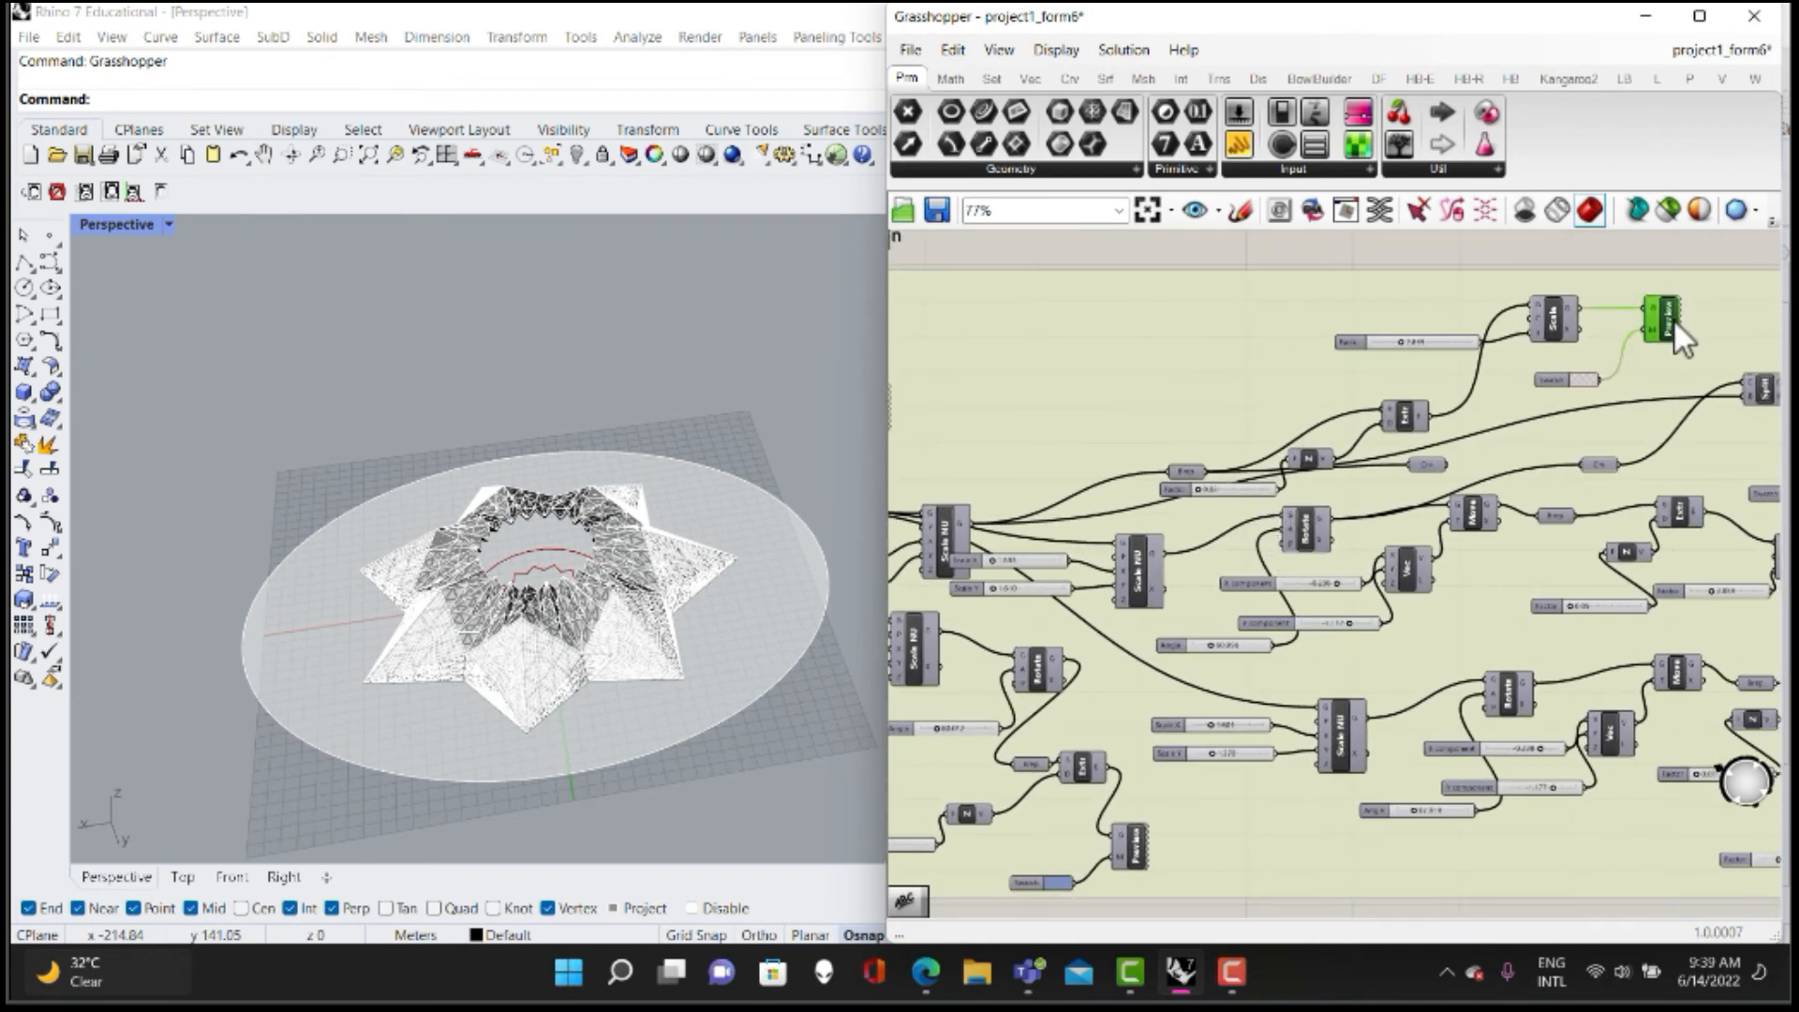
right_click(1491, 252)
left_click(1527, 260)
Turn on the Preview component at the end of the middle Rotate, Move and Extrude chain to show the second star-shaped ground layer.
right_click_drag(1773, 433, 1555, 413)
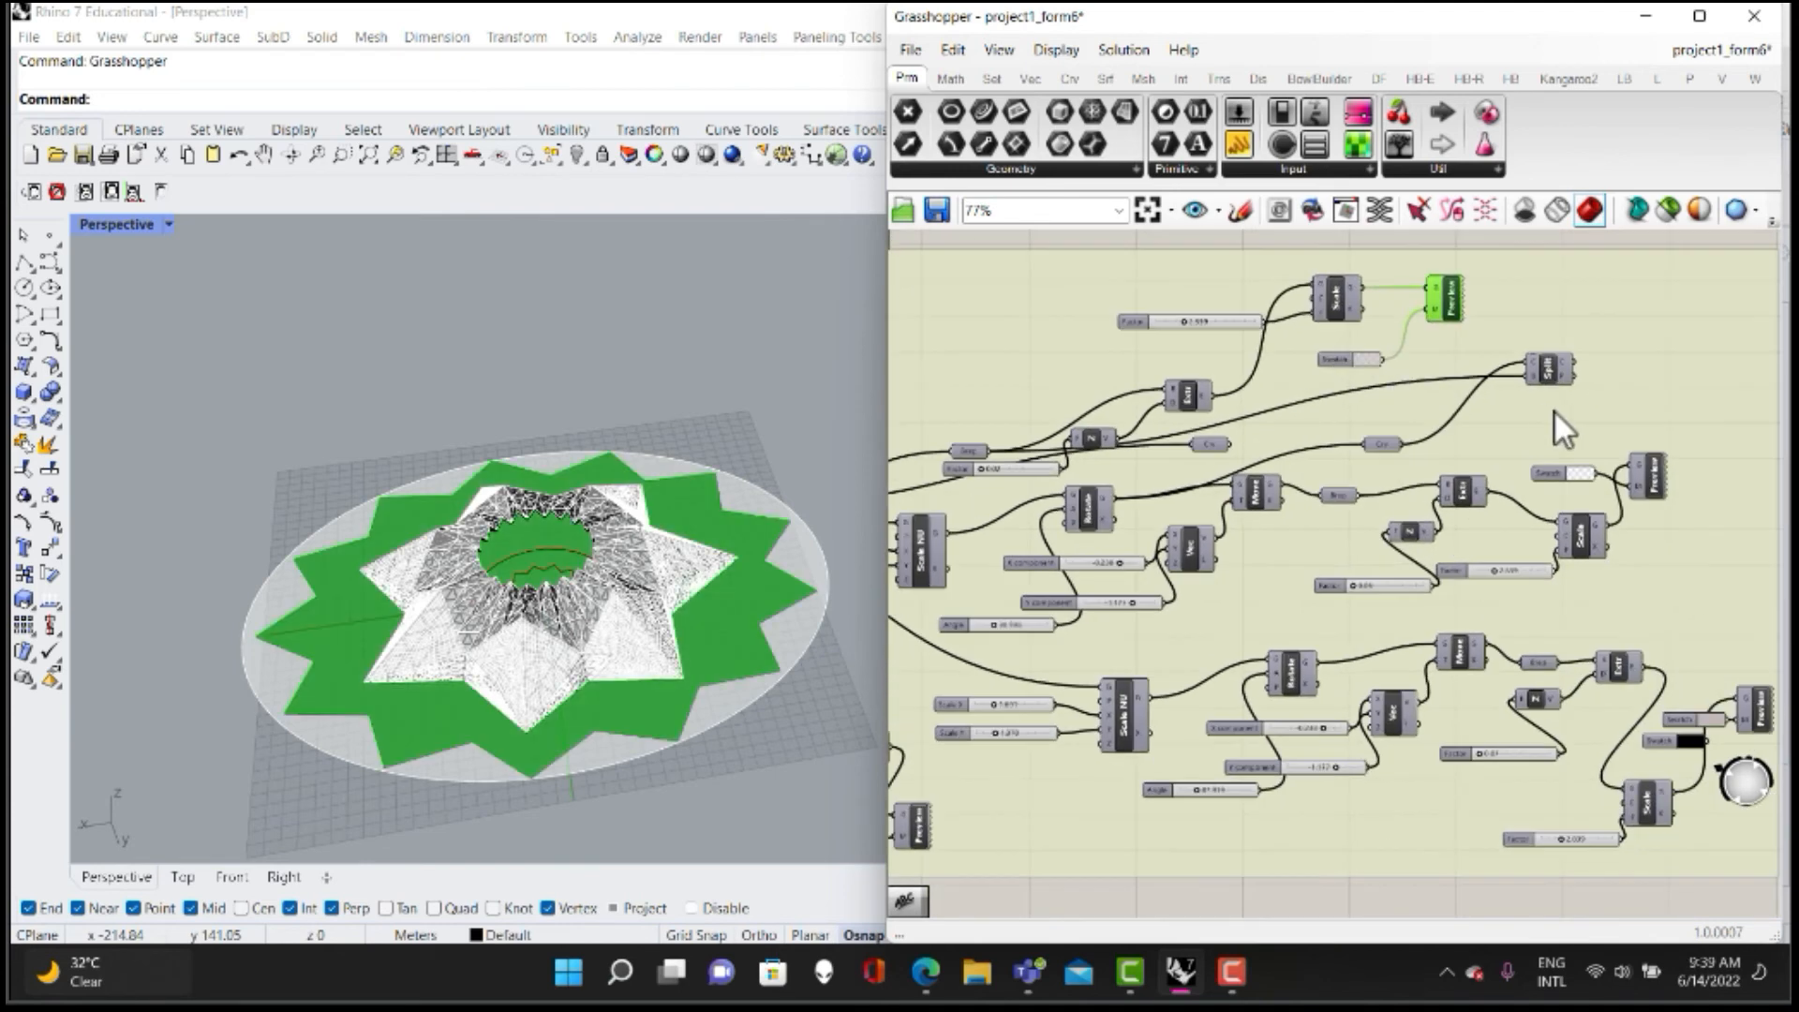
left_click(1651, 482)
right_click_drag(1491, 597, 1474, 457)
right_click(1397, 786)
left_click(1461, 621)
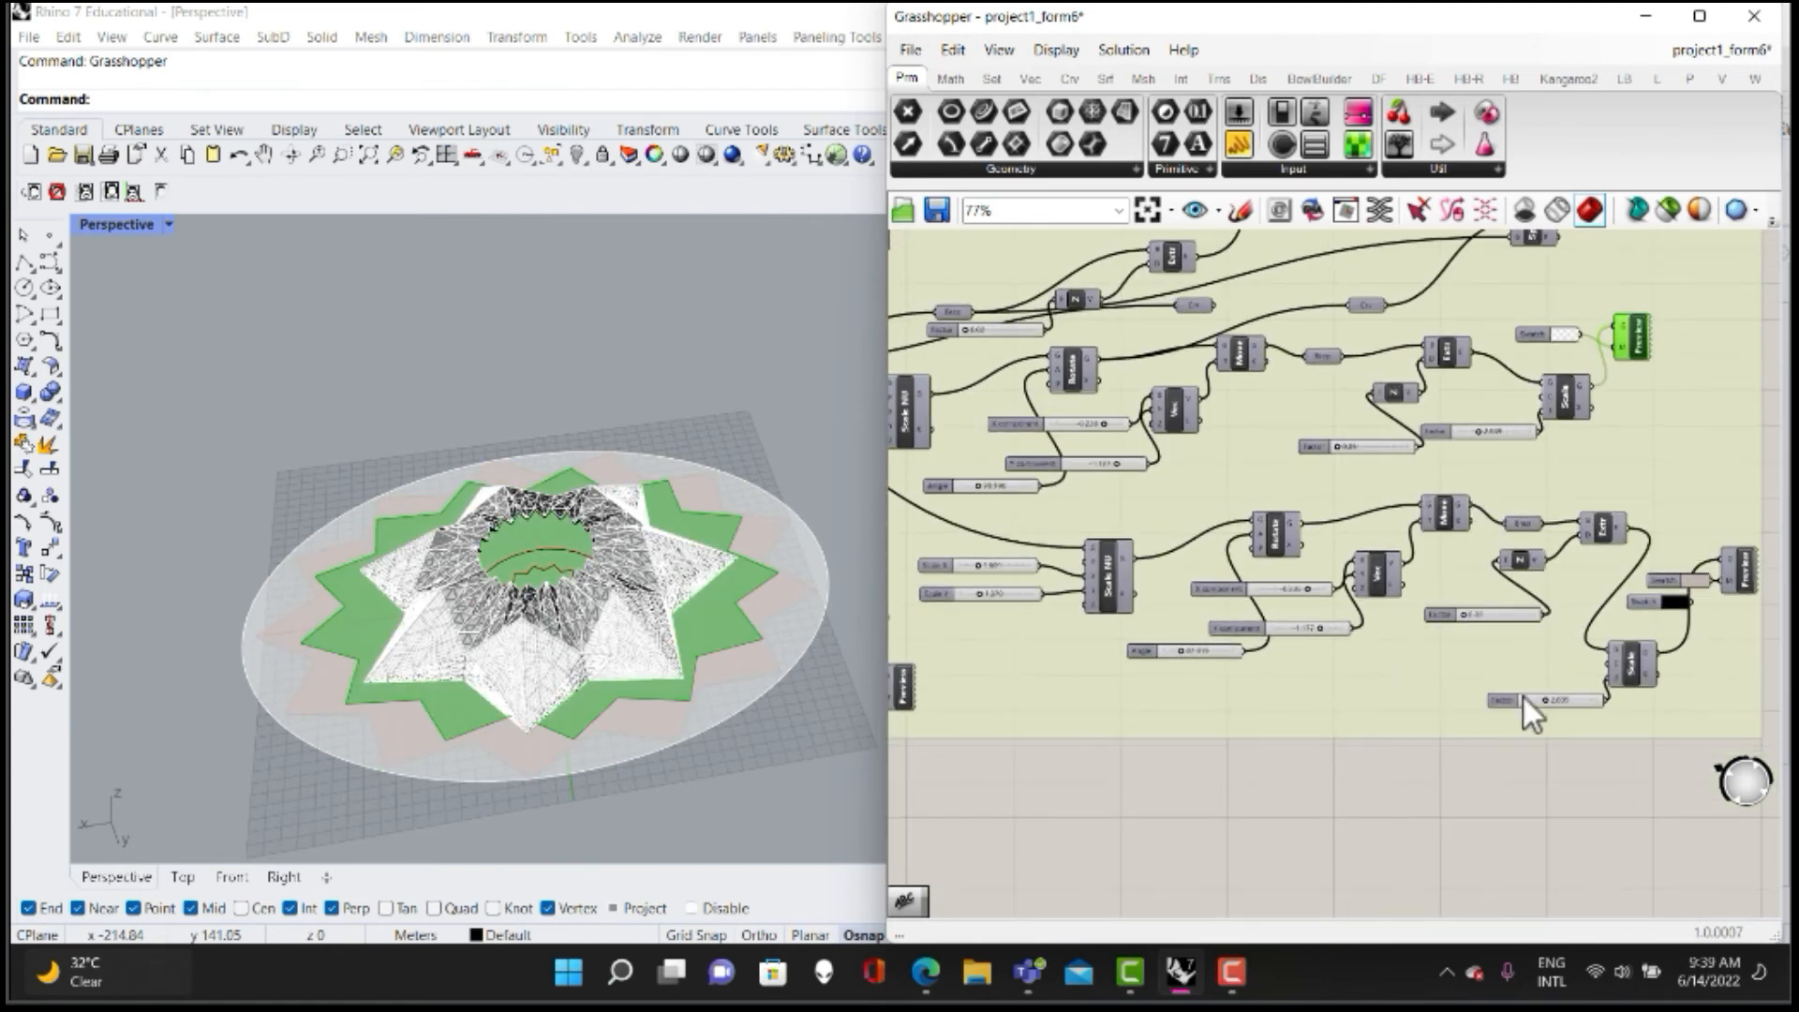
left_click(1567, 782)
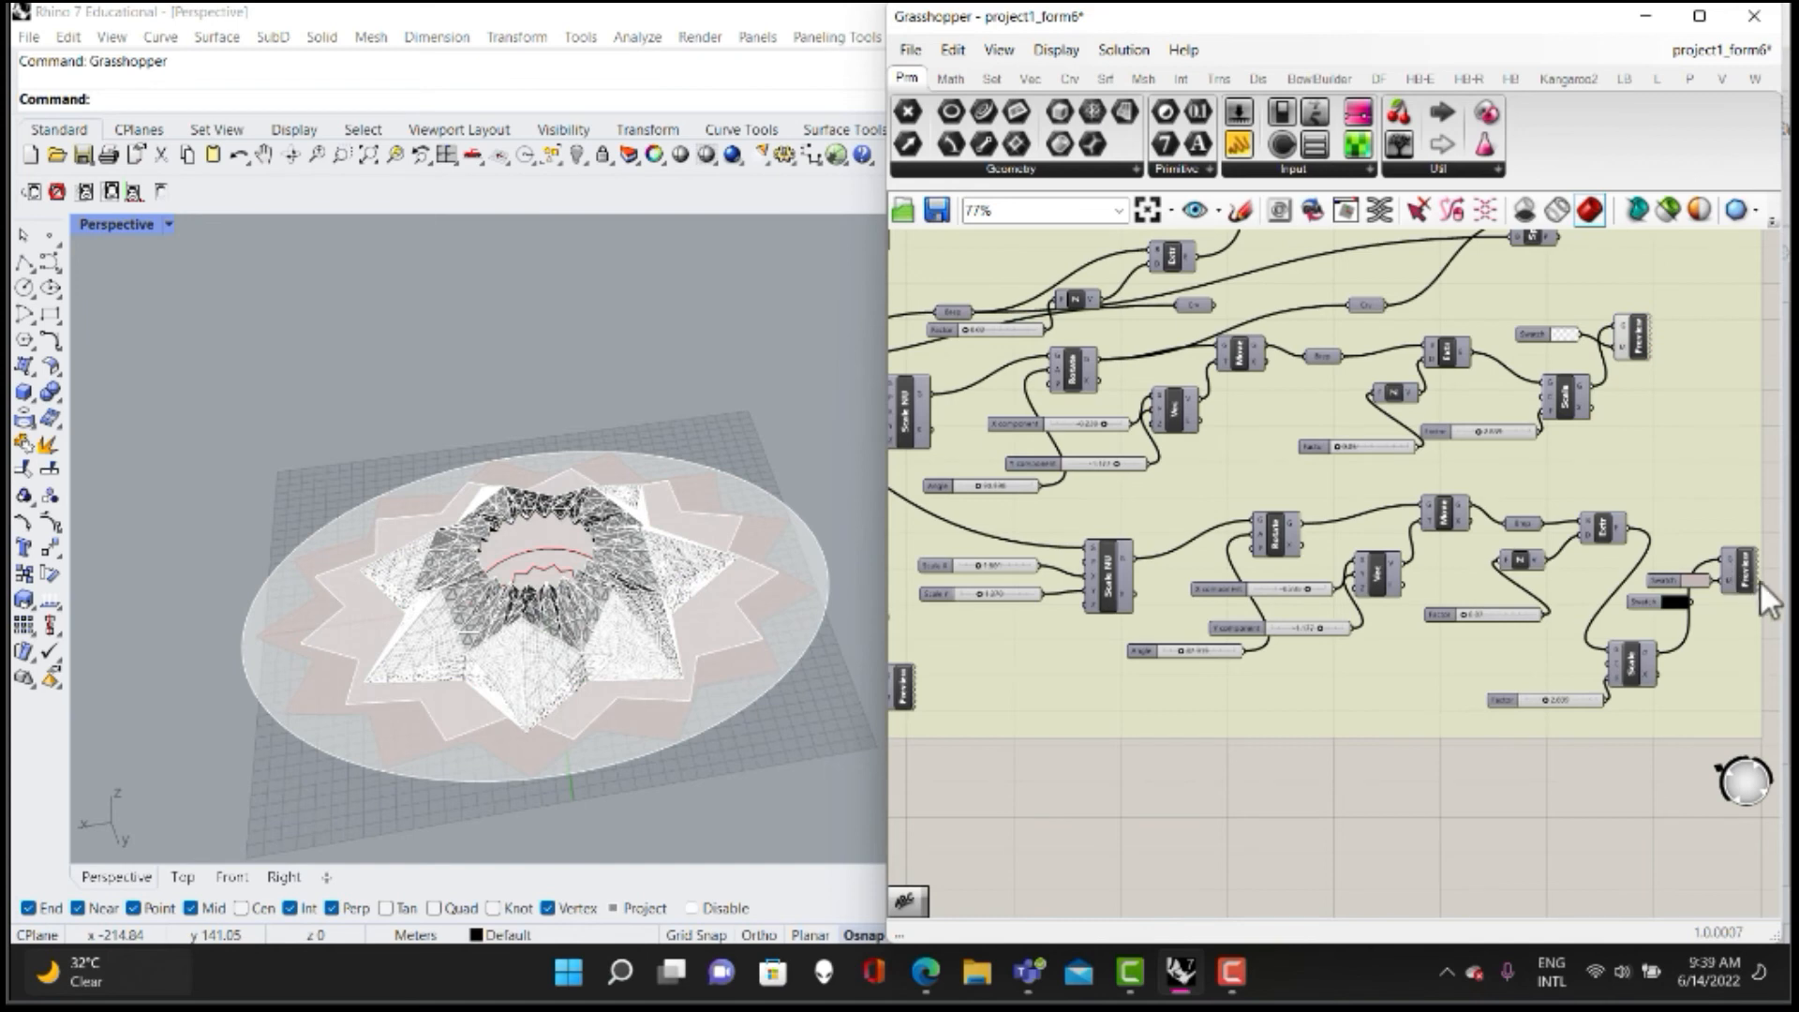
Turn on the Preview component at the end of the lowest Rotate, Move and Extrude chain in the ground group.
left_click(1738, 567)
right_click(1600, 780)
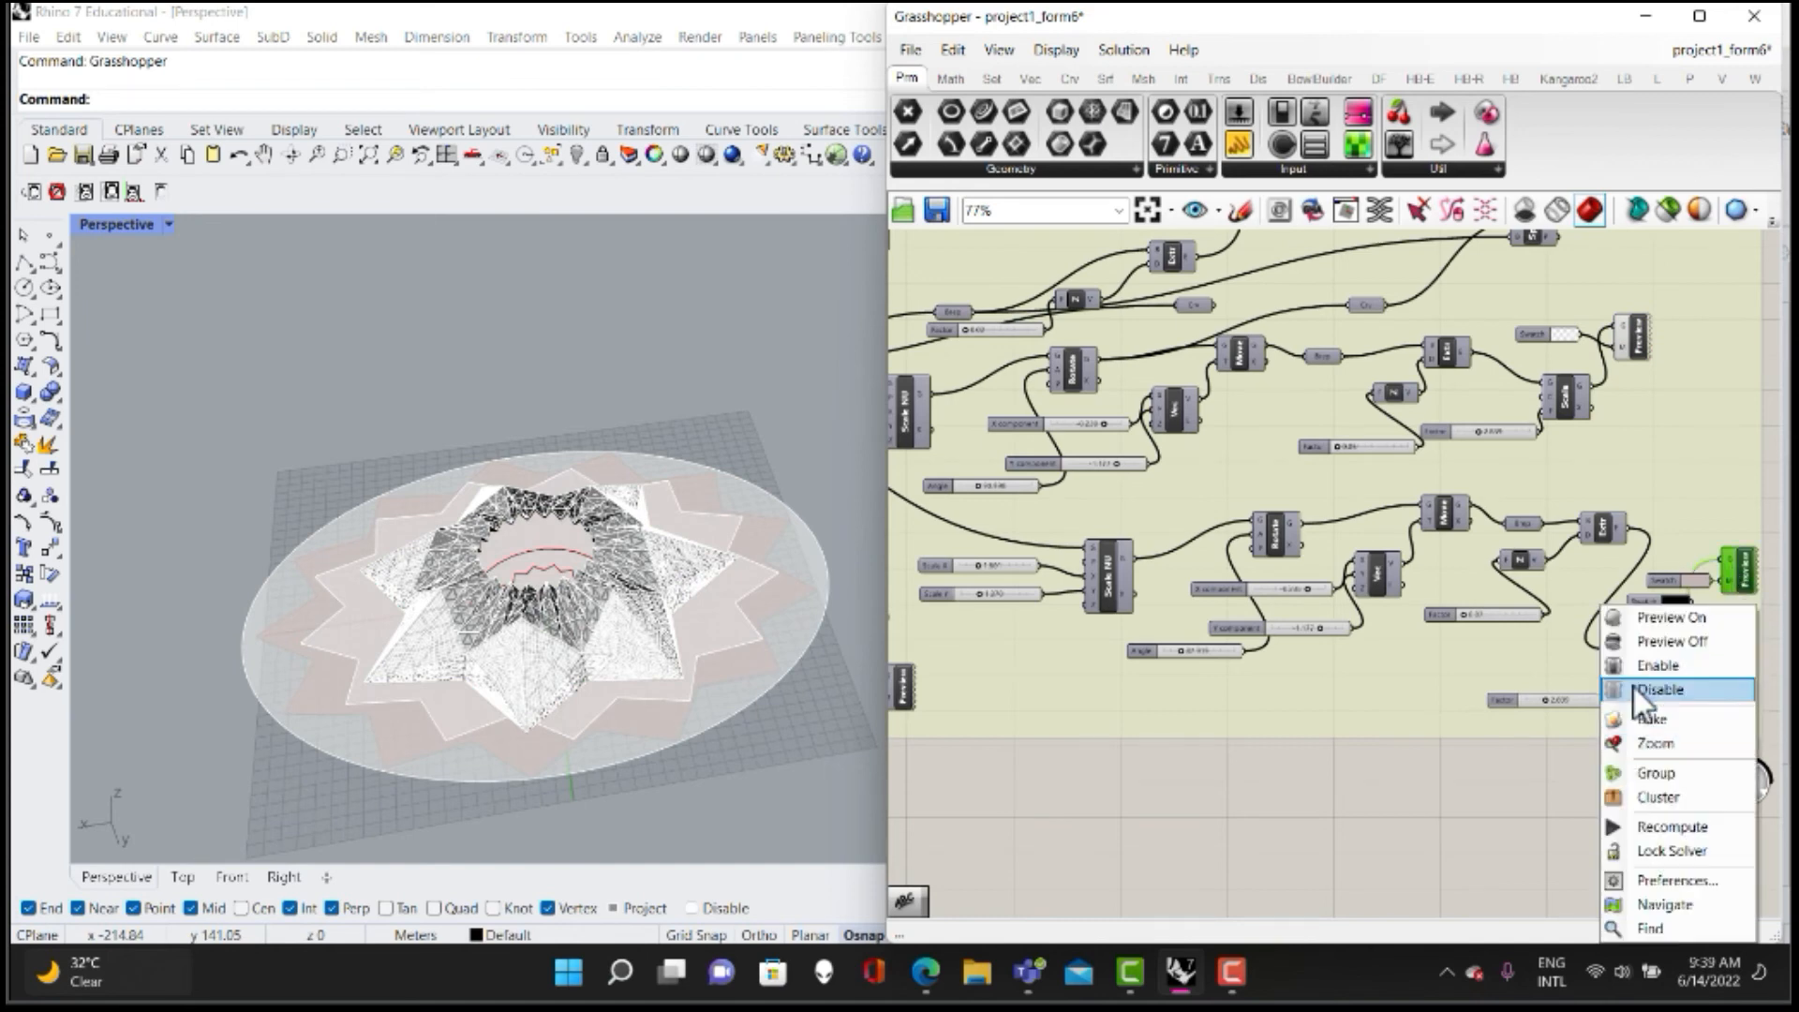
left_click(1649, 619)
left_click(1342, 846)
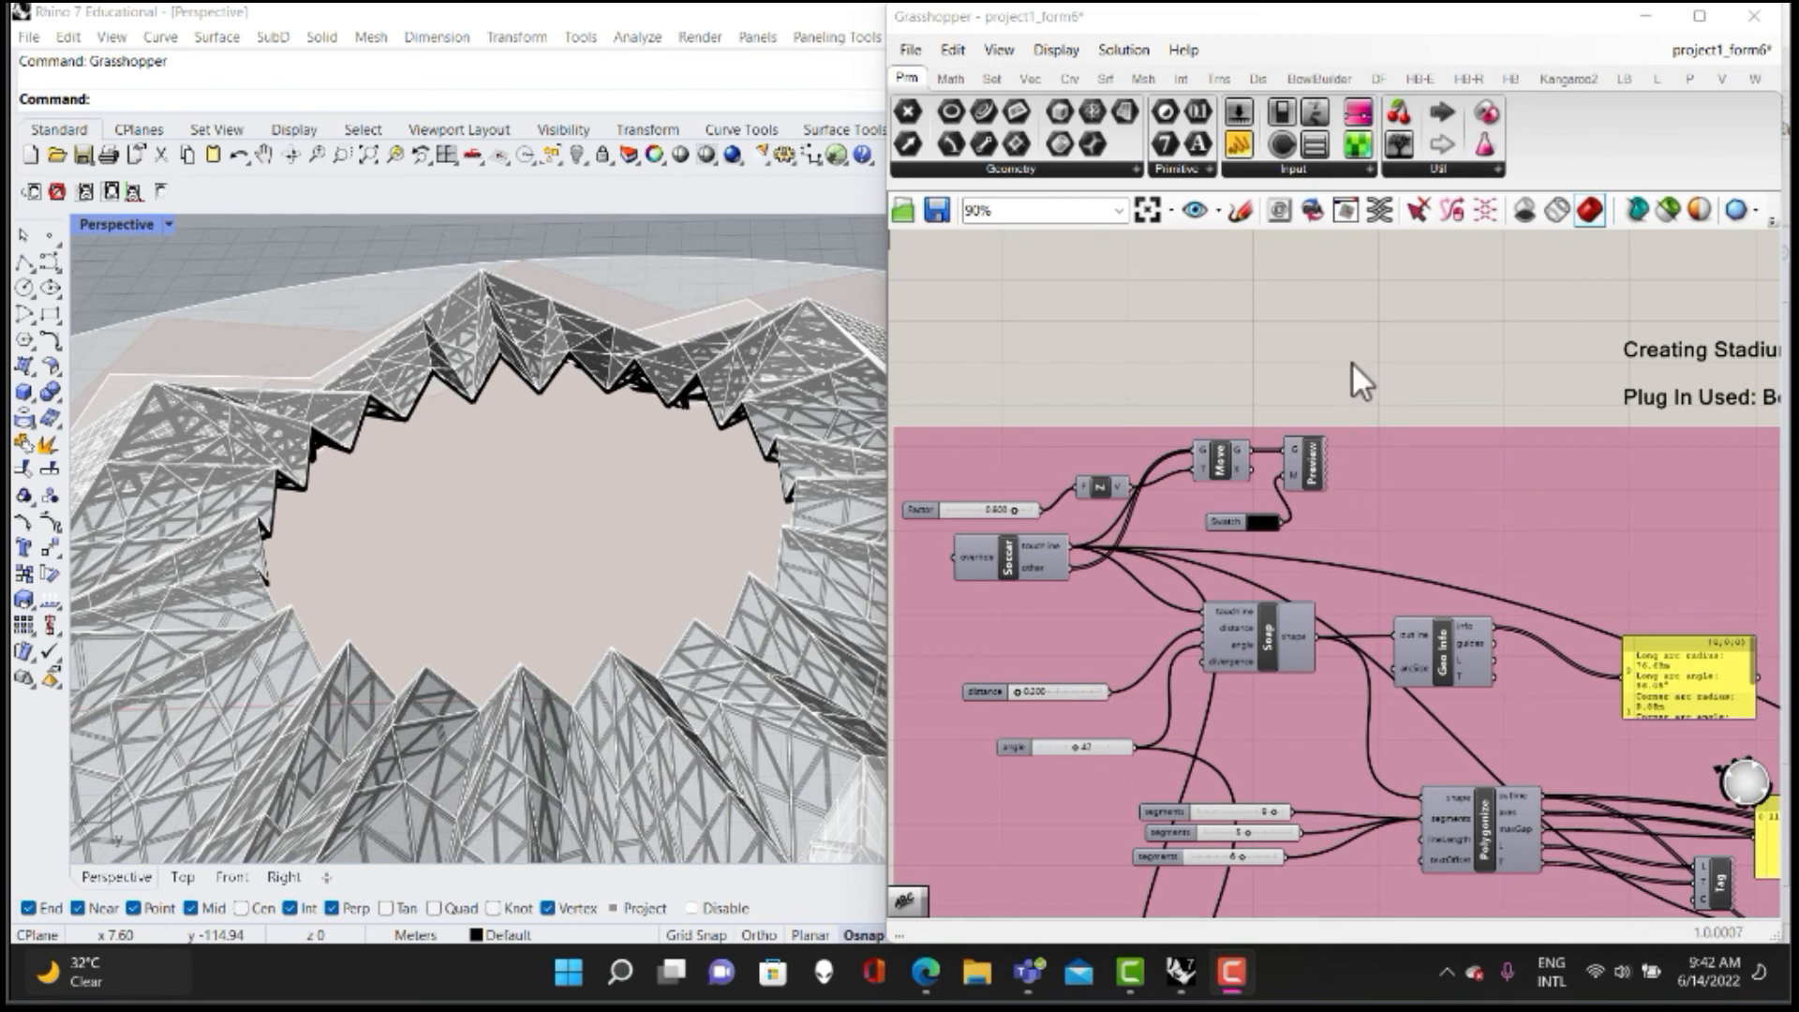
Turn on the Preview component fed by the Soccer component's Move in the stadium group and view the pitch lines from above.
left_click(1308, 459)
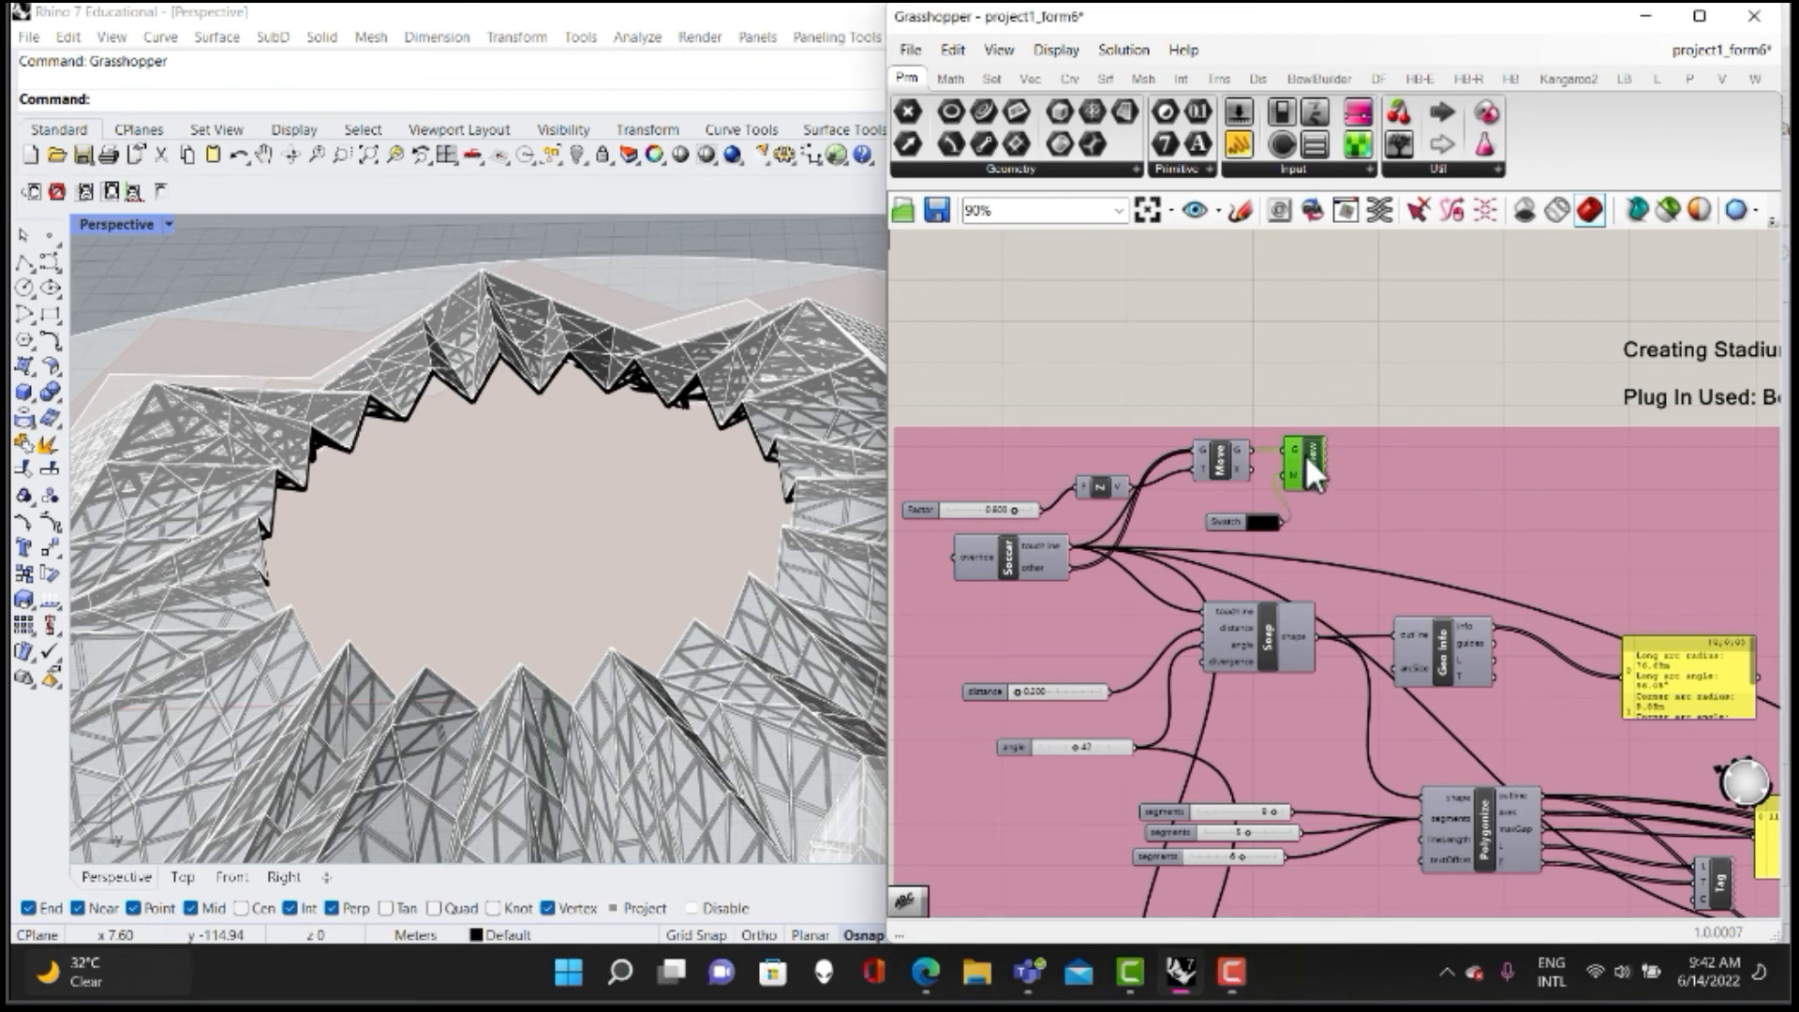
right_click(1279, 357)
left_click(1302, 375)
scroll(840, 517, "down", 5)
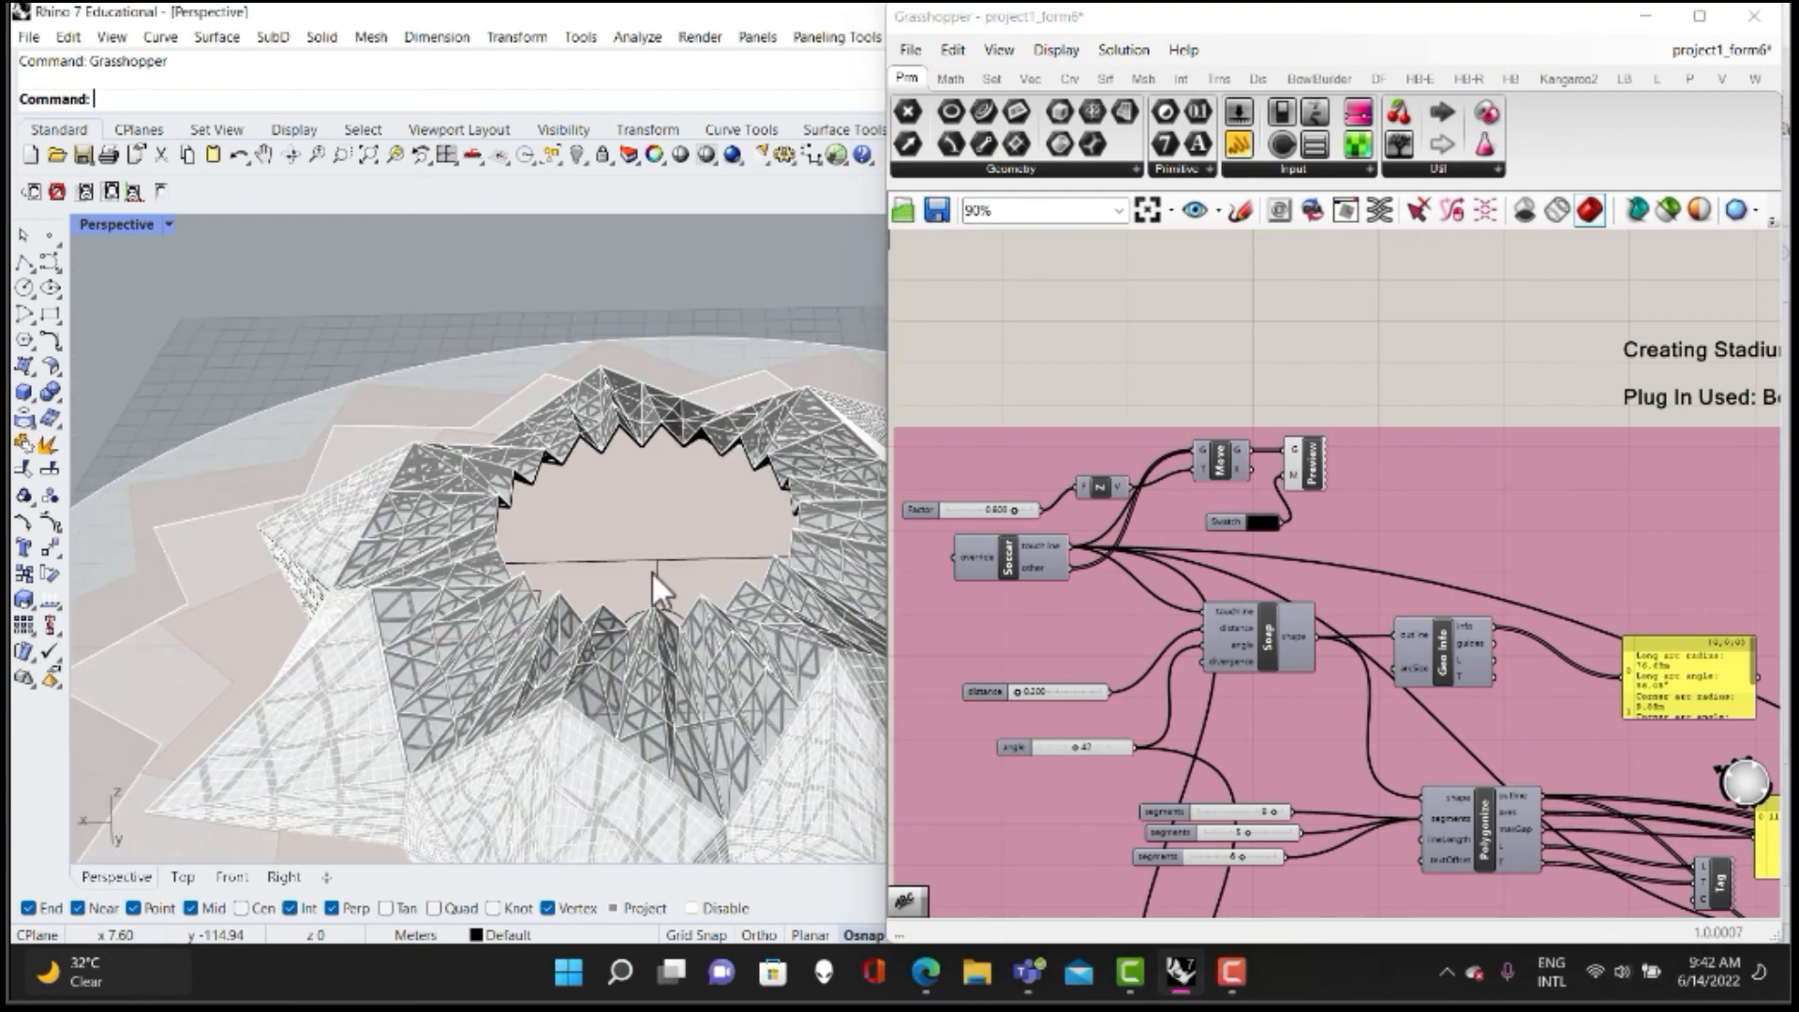
mouse_move(650, 570)
right_mouse_down()
mouse_move(673, 521)
mouse_move(743, 478)
mouse_move(638, 599)
right_mouse_up()
scroll(674, 517, "down", 2)
scroll(638, 600, "down", 2)
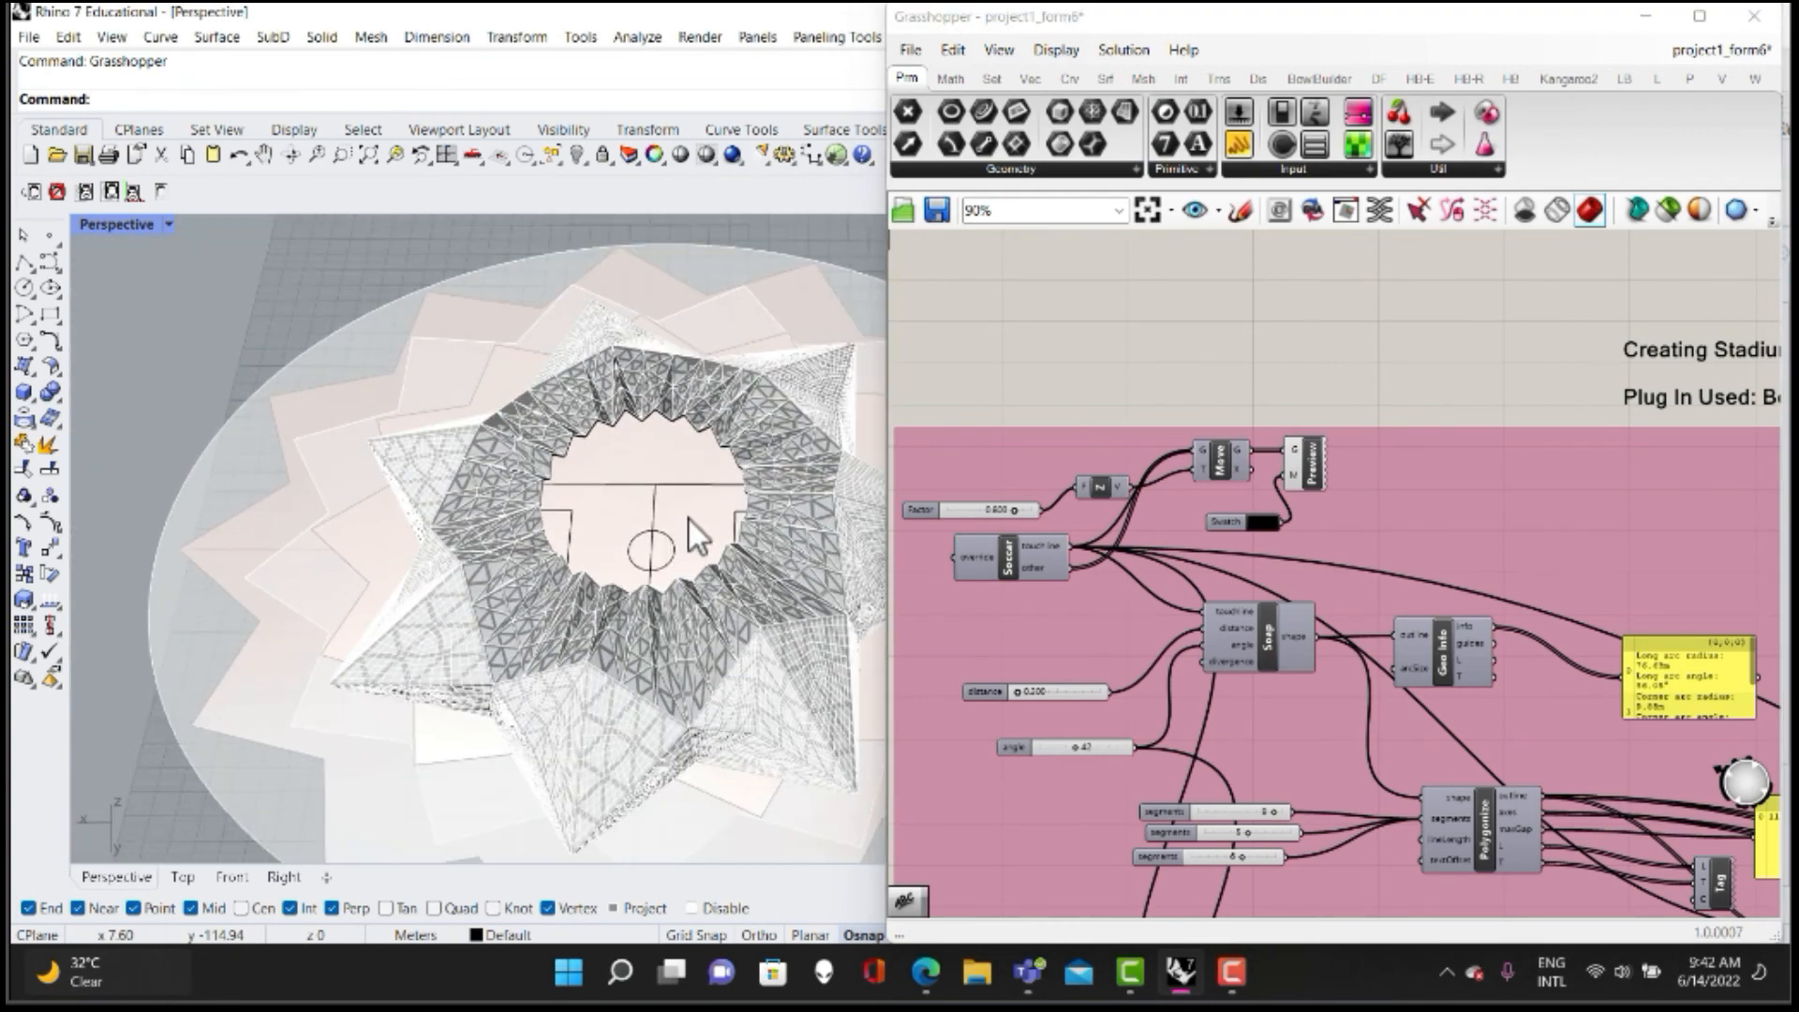
Turn on the Preview component at the far end of the stadium group and view the seating bowl beneath the roof.
right_click_drag(1407, 507, 1386, 316)
right_click_drag(1628, 569, 1350, 530)
scroll(1351, 531, "down", 1)
scroll(1312, 506, "down", 1)
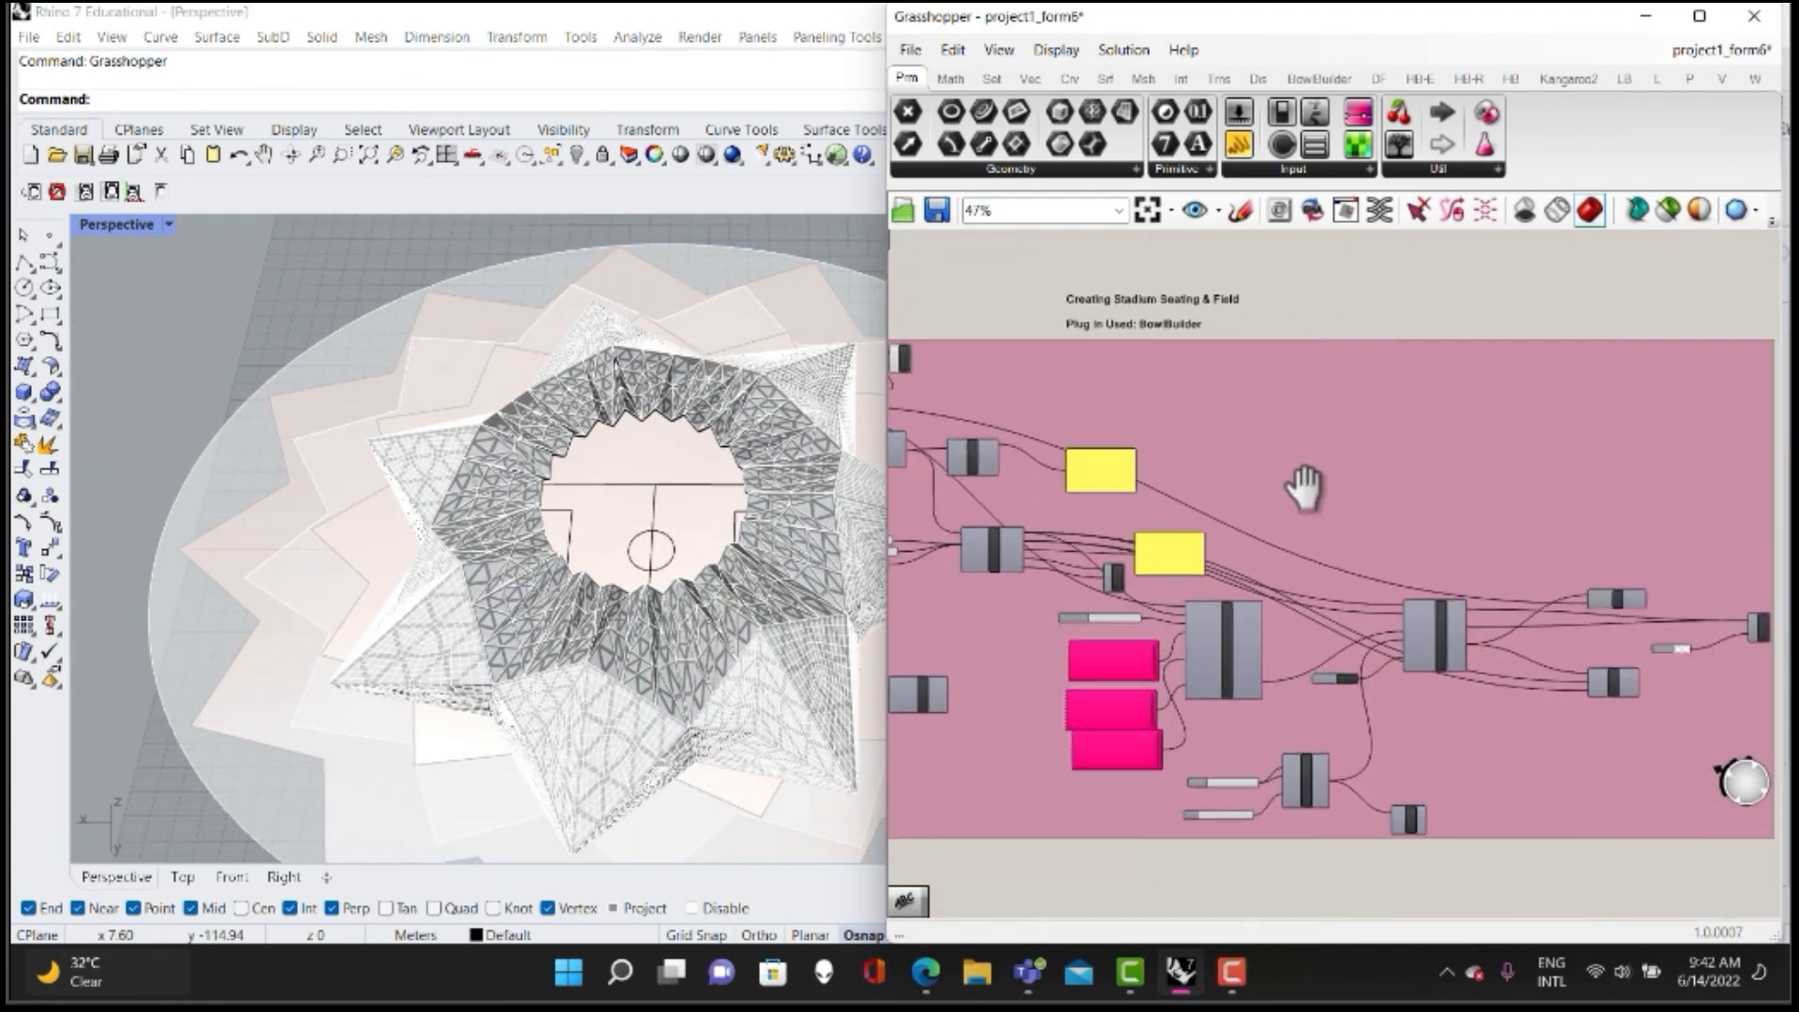
scroll(1434, 525, "up", 5)
right_click(1633, 547)
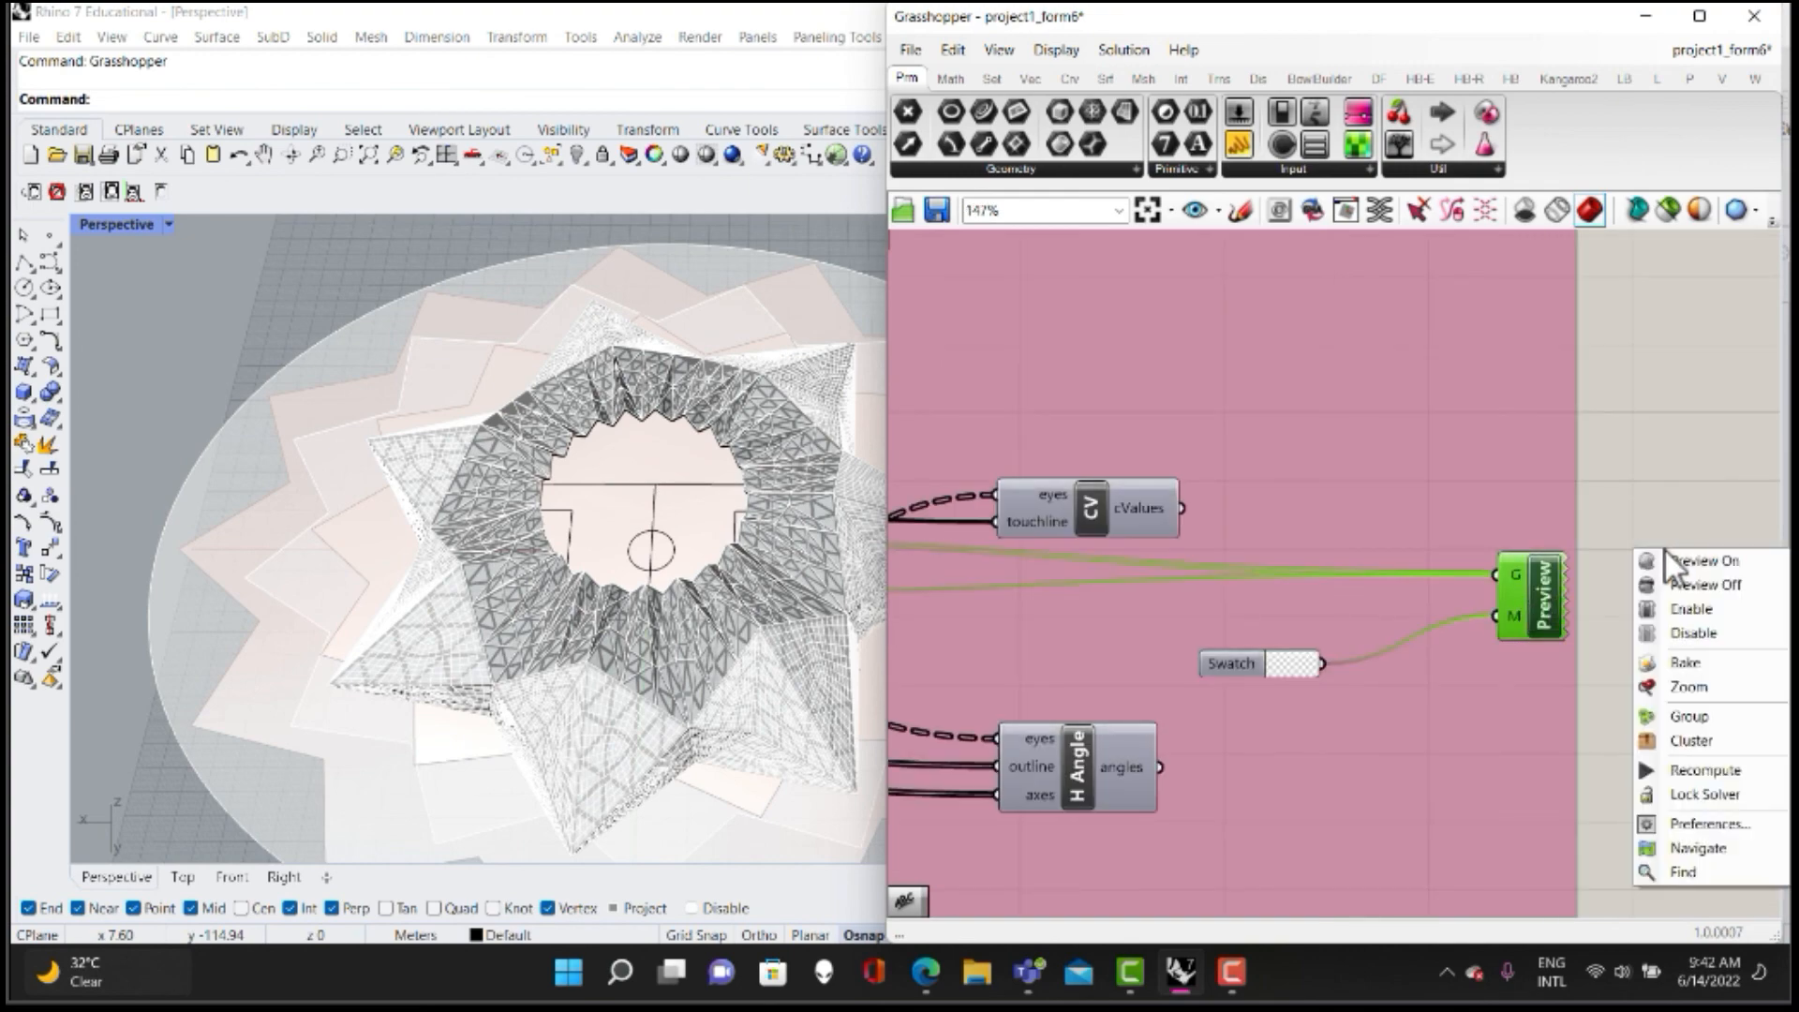
left_click(1666, 562)
left_click(1656, 566)
scroll(618, 483, "up", 4)
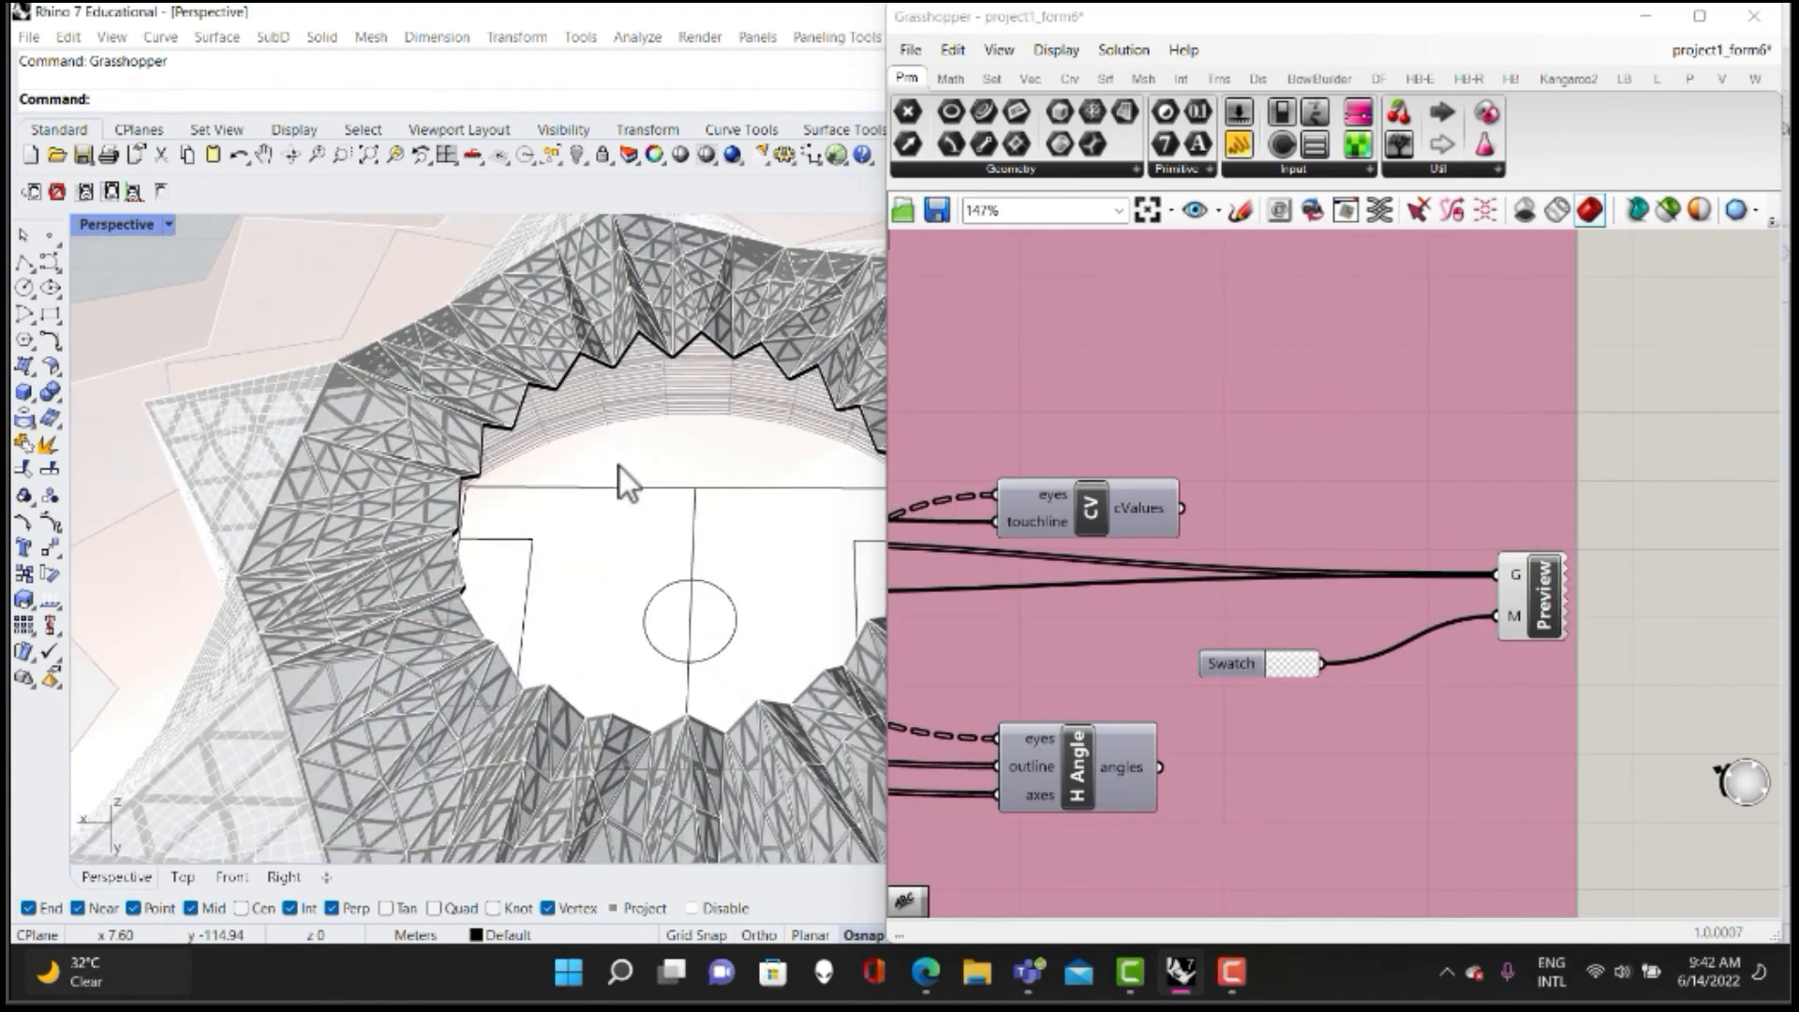
right_click_drag(618, 478, 621, 576)
scroll(626, 573, "down", 2)
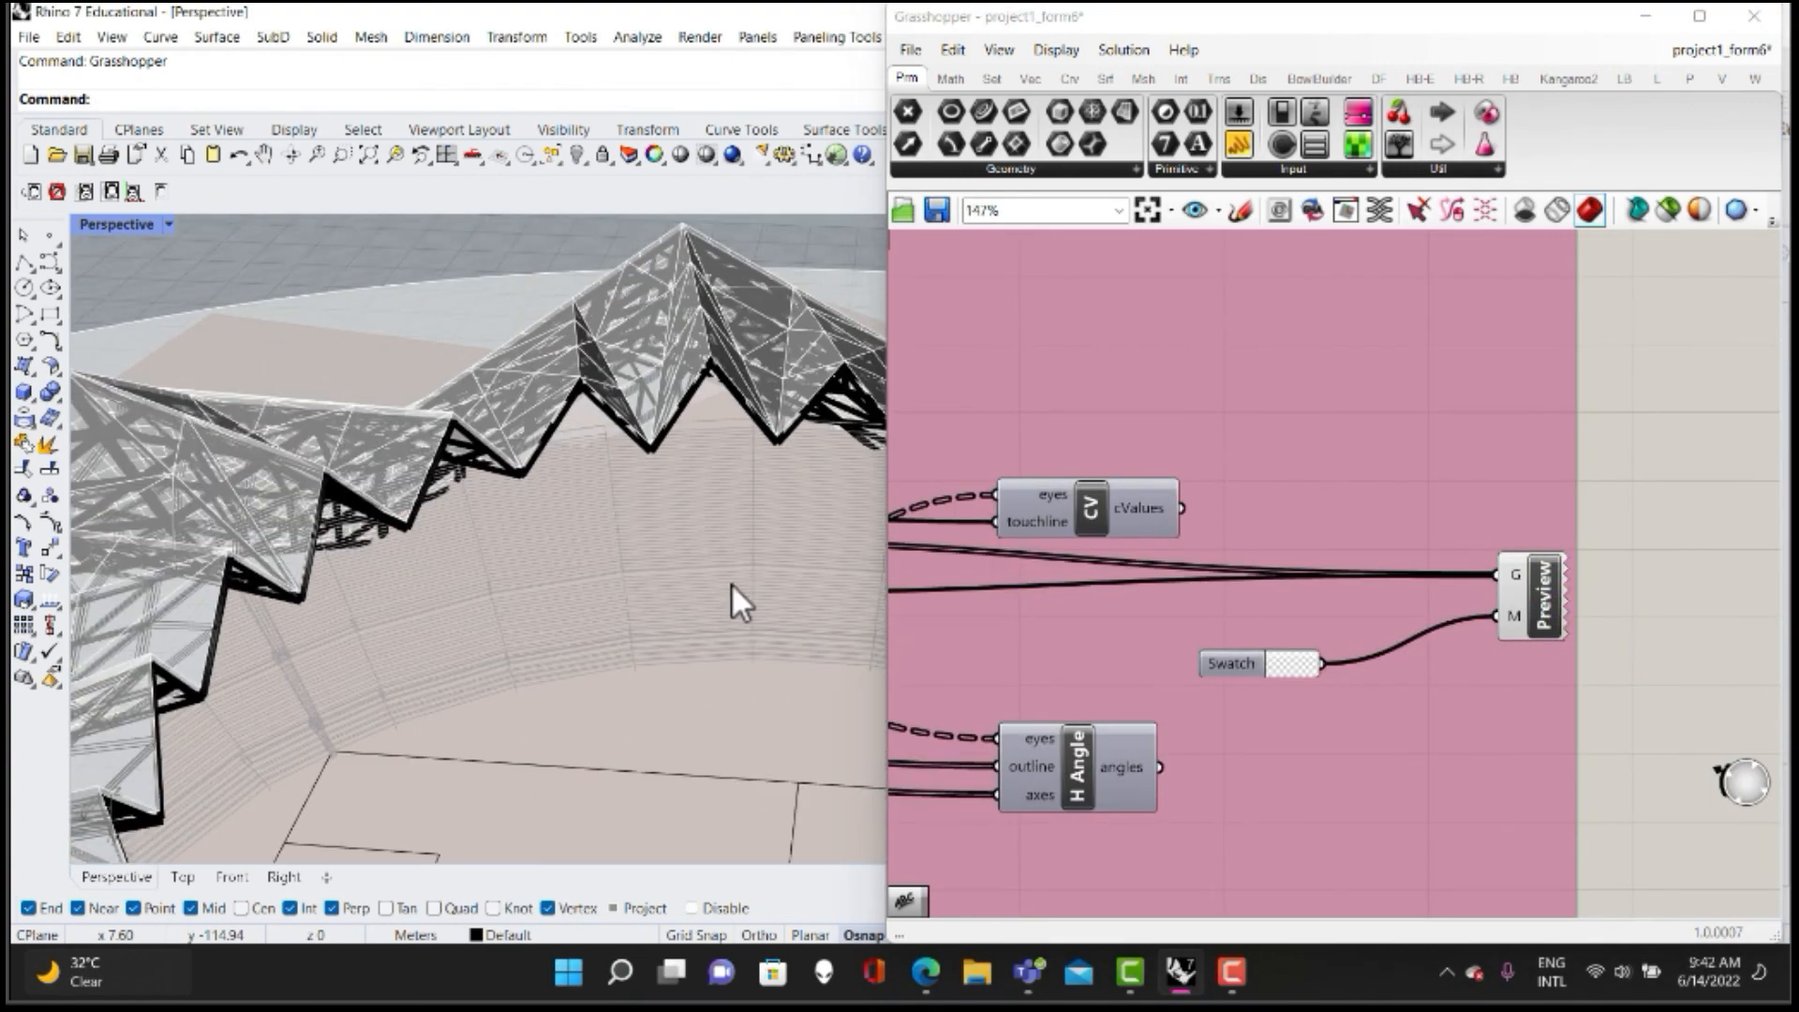
Examine the Bowl Section component with its setDistance slider and the value lists feeding its rows, floorHeights and cValues inputs.
scroll(1216, 547, "down", 5)
right_click_drag(1218, 553, 1589, 529)
right_click_drag(1203, 524, 1344, 490)
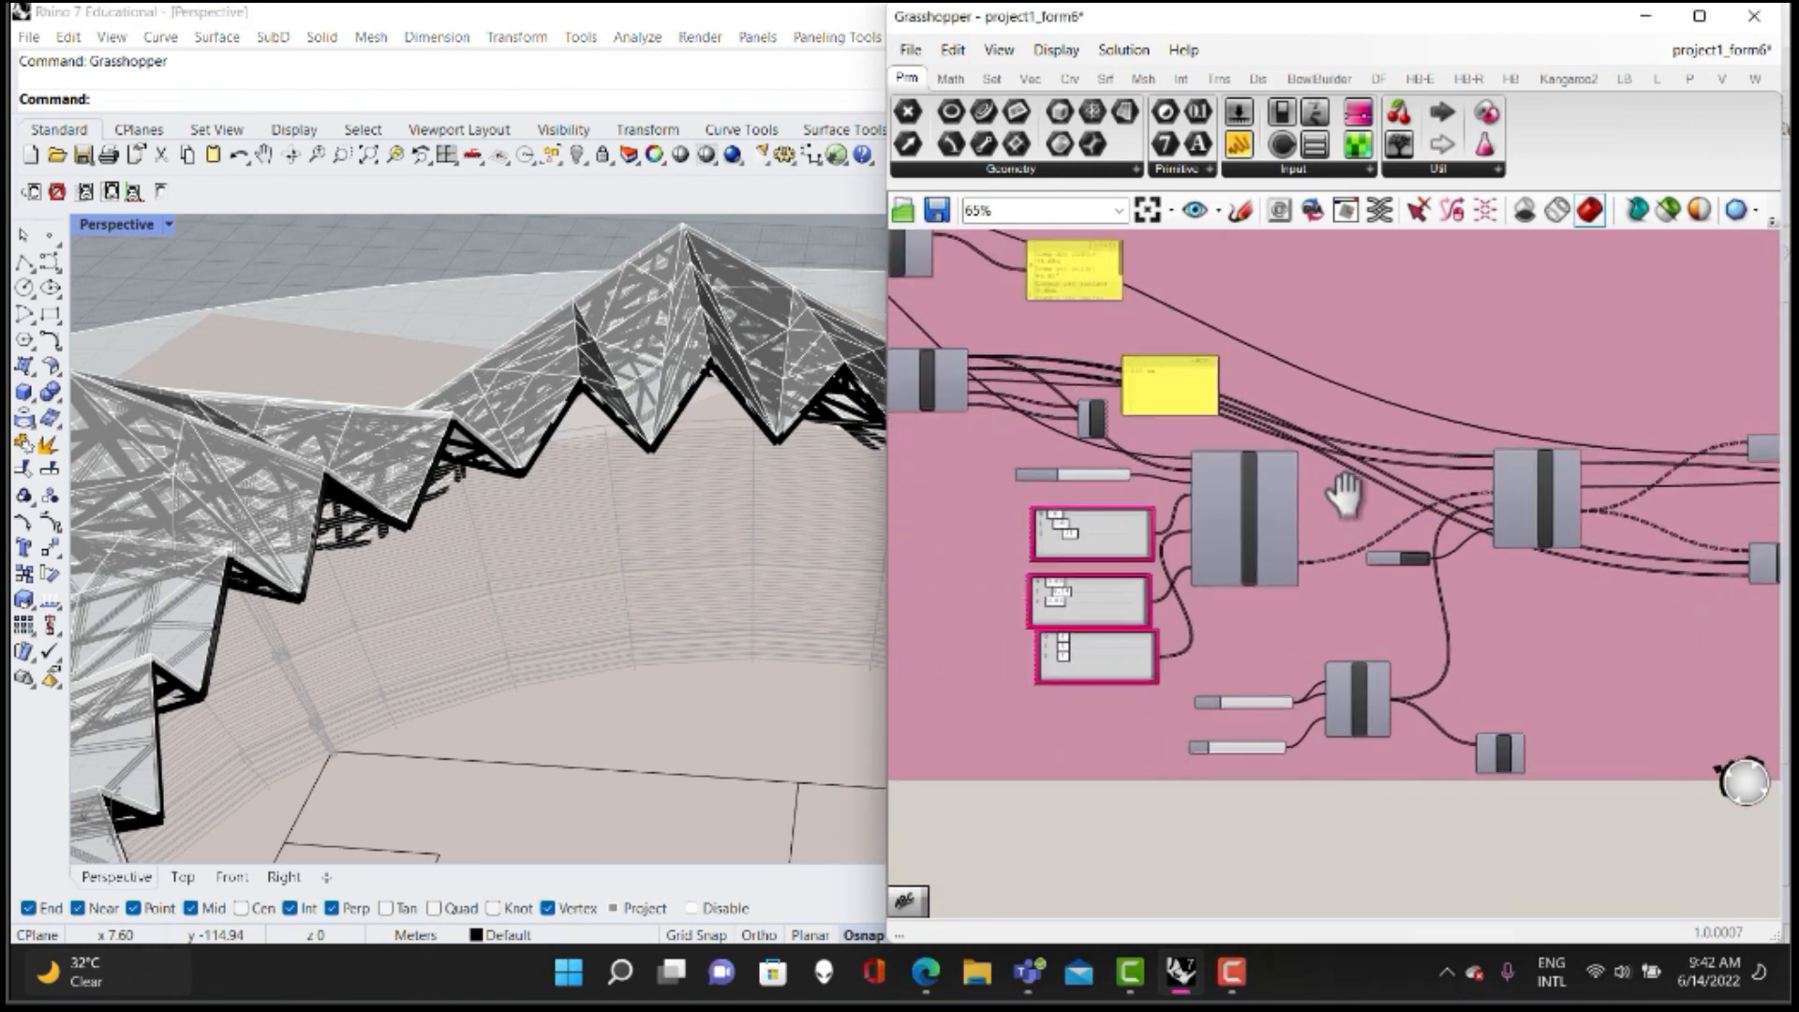
scroll(1183, 532, "up", 5)
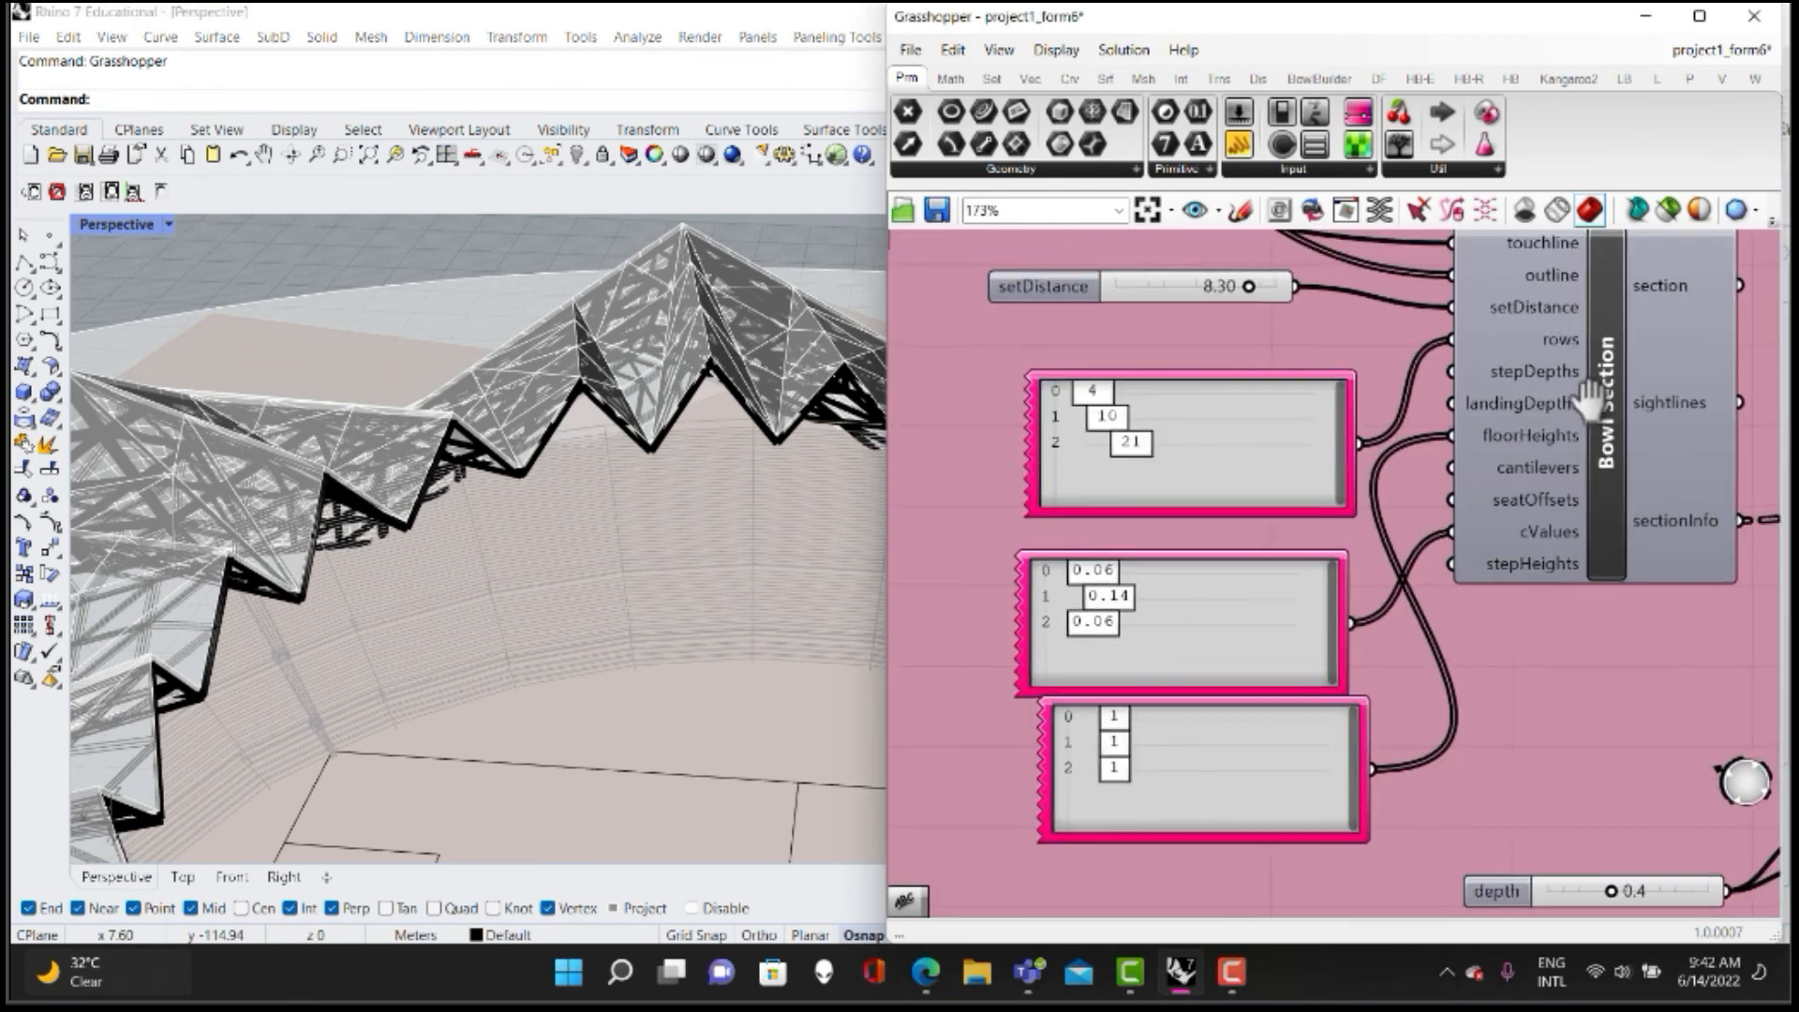
right_click_drag(1563, 309, 1482, 371)
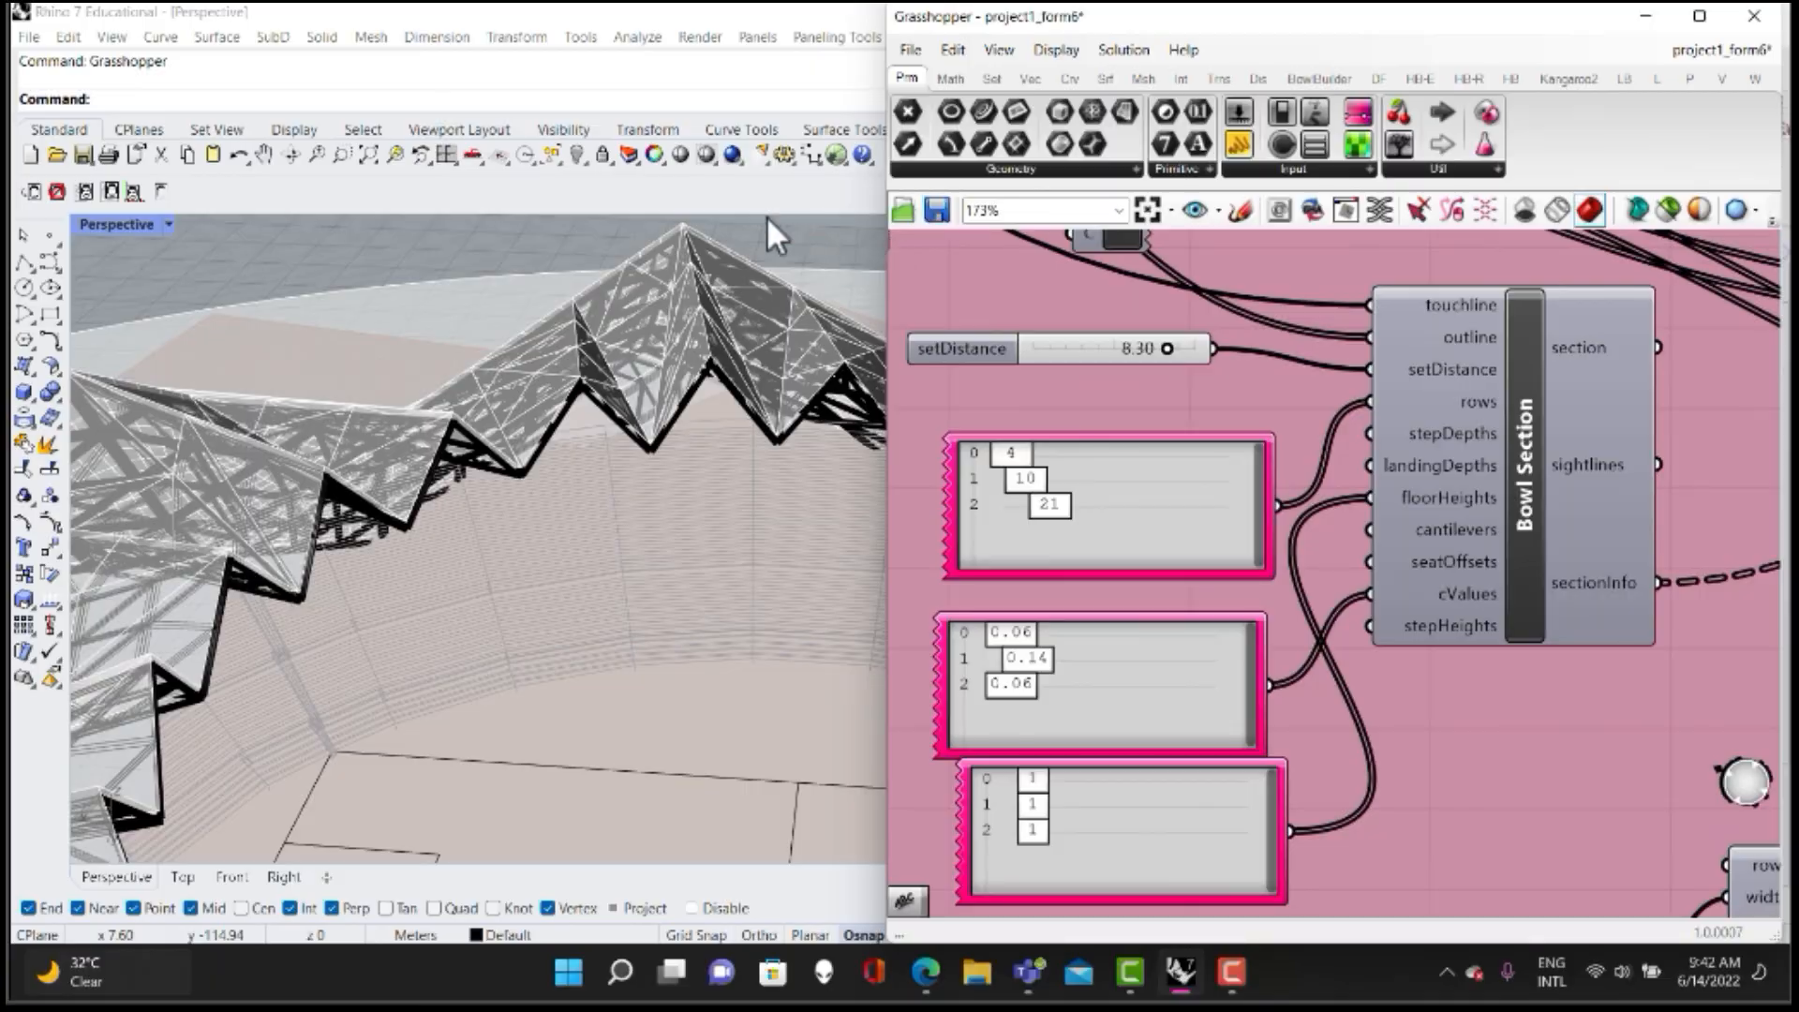